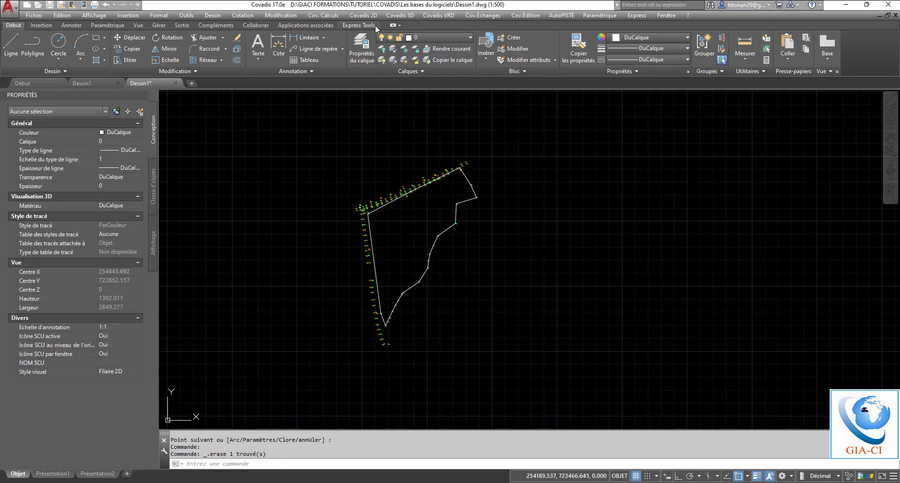
Step: Start the Dessin des Clôtures command with the Clôture légère fence type
left_click(364, 15)
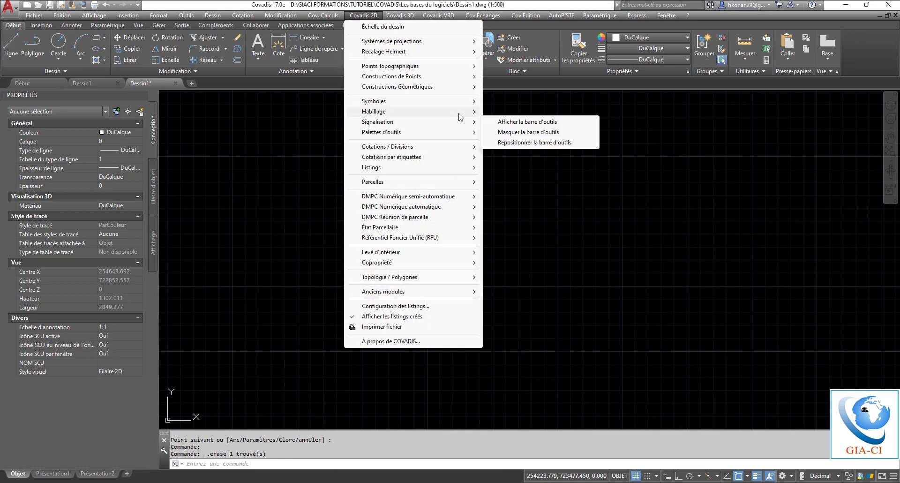
mouse_move(462, 112)
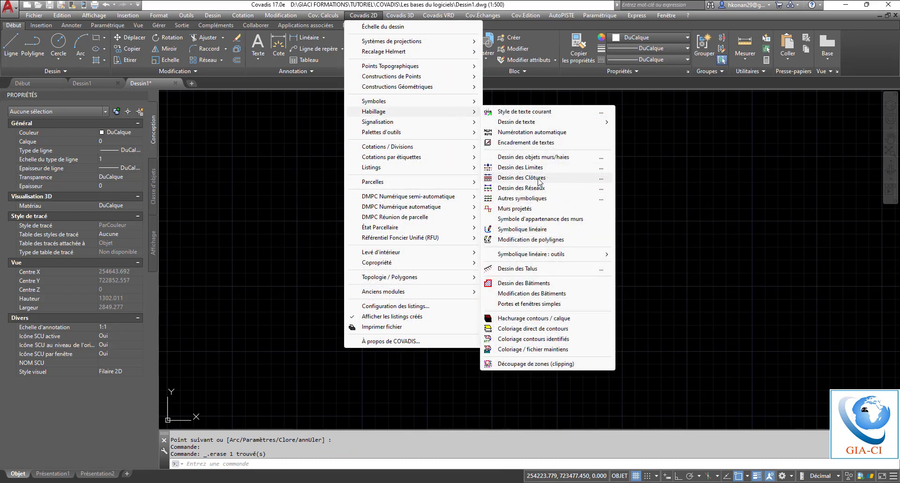
left_click(522, 177)
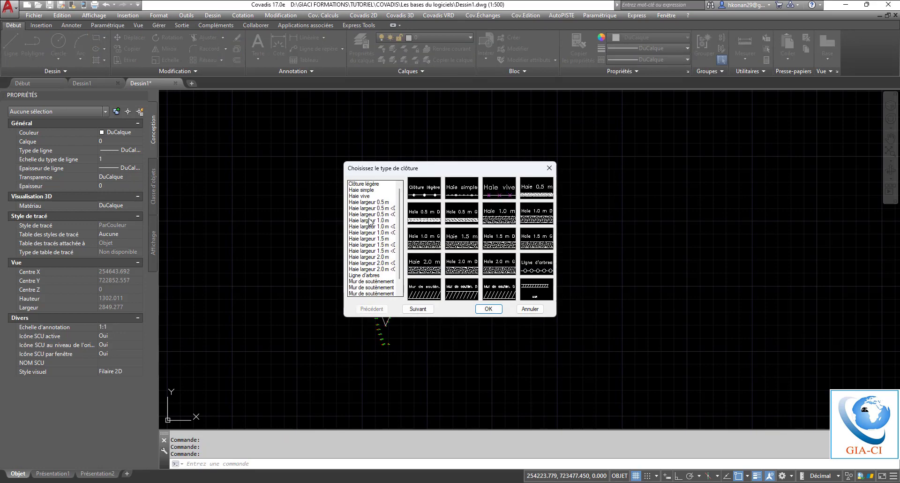
left_click(371, 221)
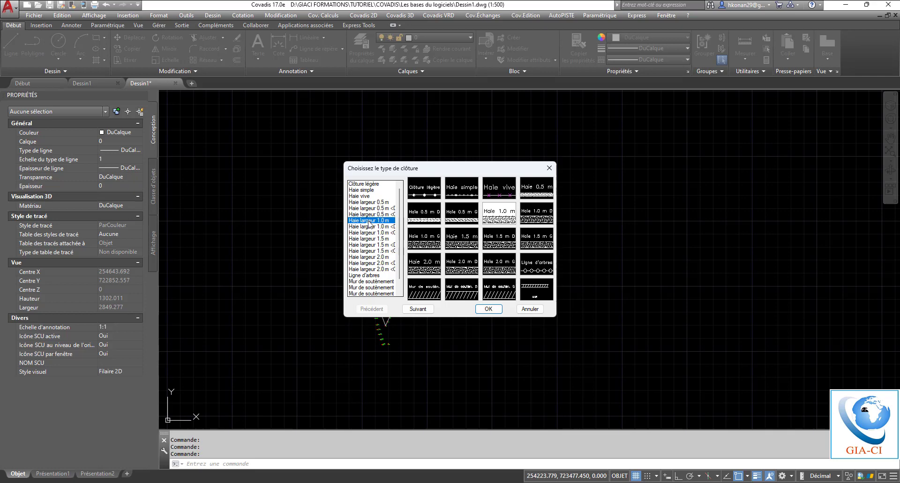
left_click(368, 185)
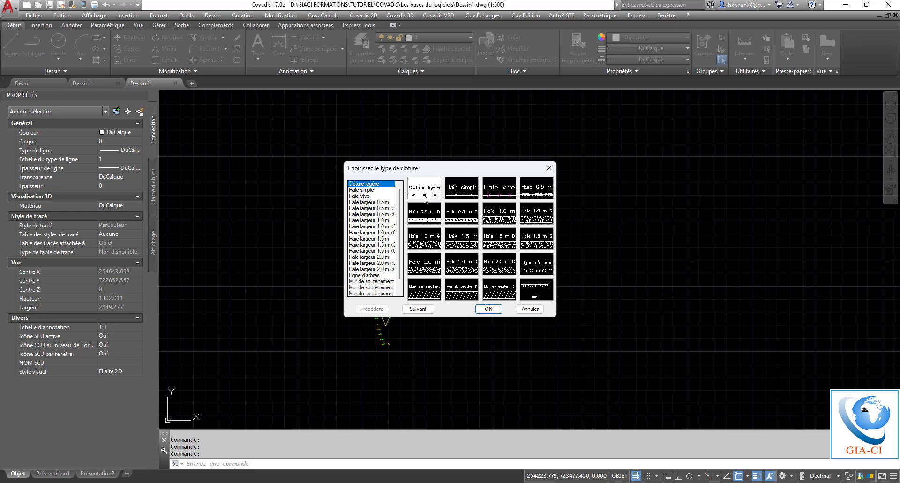
scroll(366, 286, "down", 1)
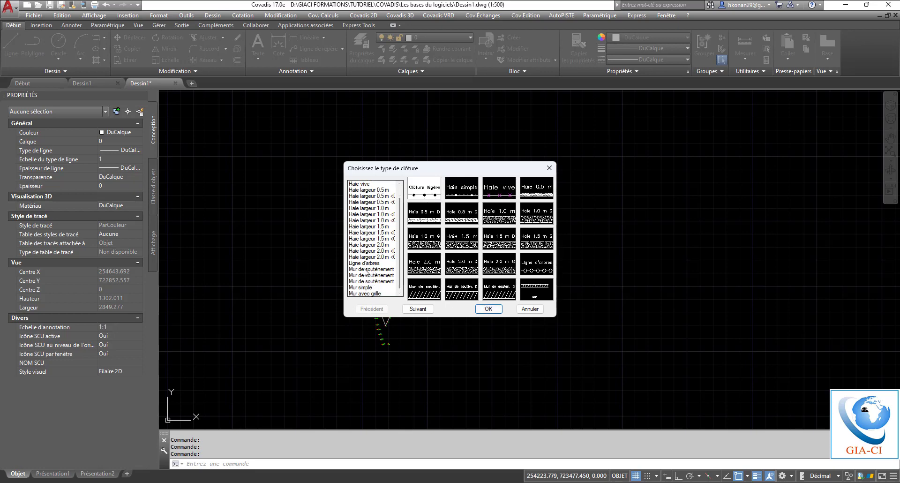
scroll(375, 250, "up", 1)
scroll(368, 281, "down", 1)
scroll(374, 212, "up", 1)
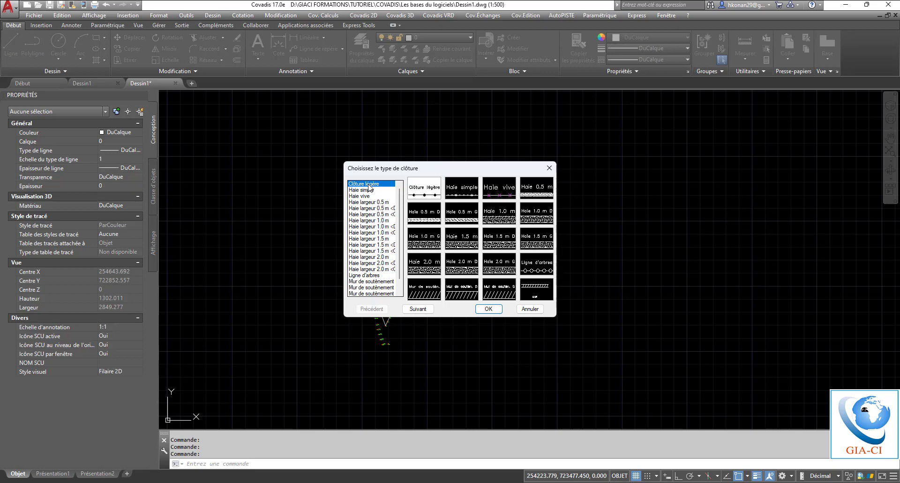
left_click(487, 310)
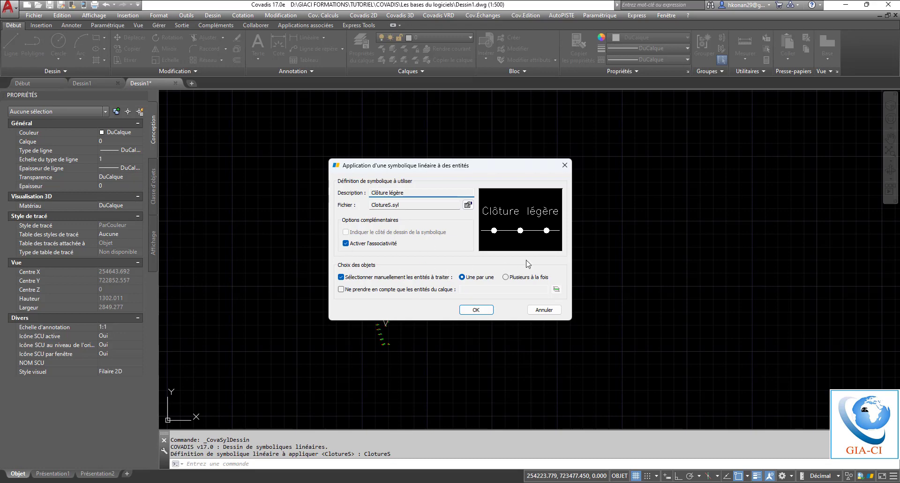
Step: Apply the Clôture légère line symbology to the parcel's boundary polyline, selecting entities one by one with associativity active
left_click(476, 310)
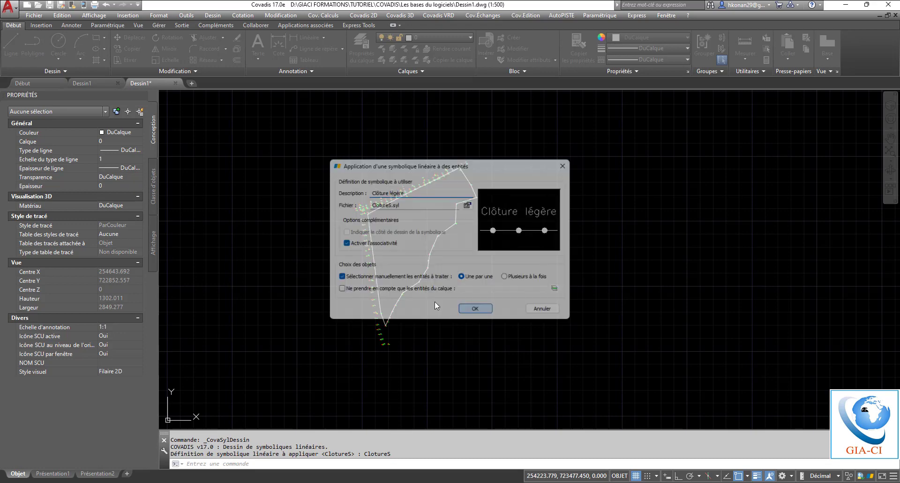
scroll(453, 181, "up", 3)
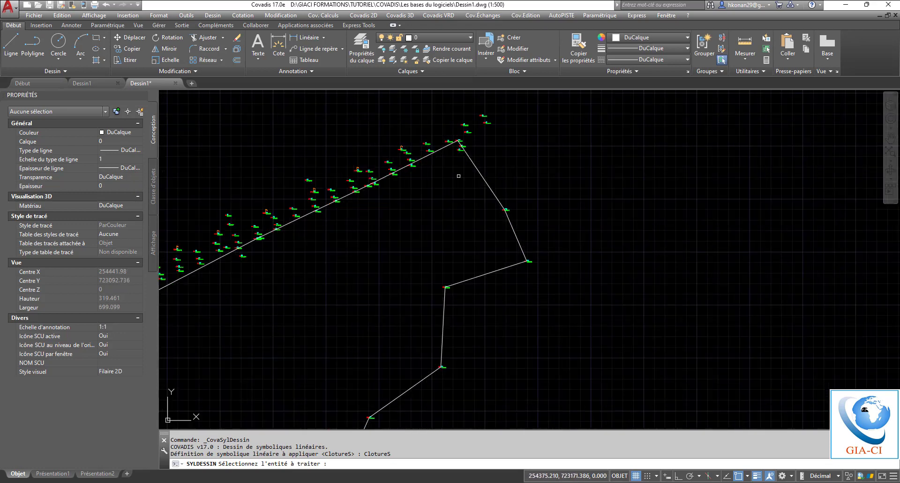
left_click(491, 189)
scroll(507, 181, "up", 5)
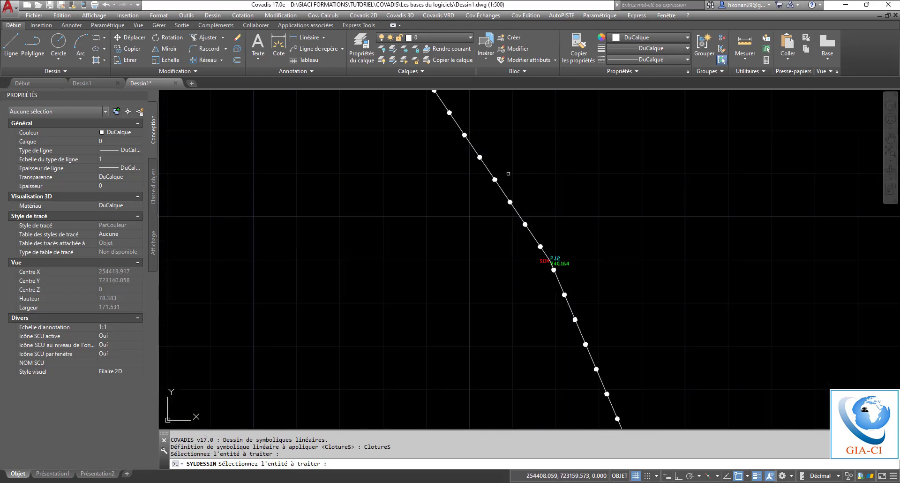
key("Escape")
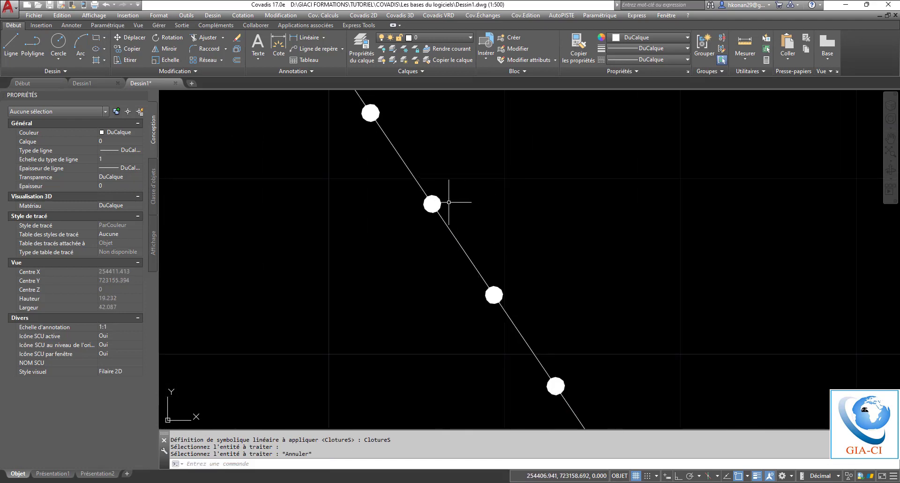
Step: Check the fence symbols along the parcel boundary and undo the light fence drawing
scroll(438, 206, "down", 15)
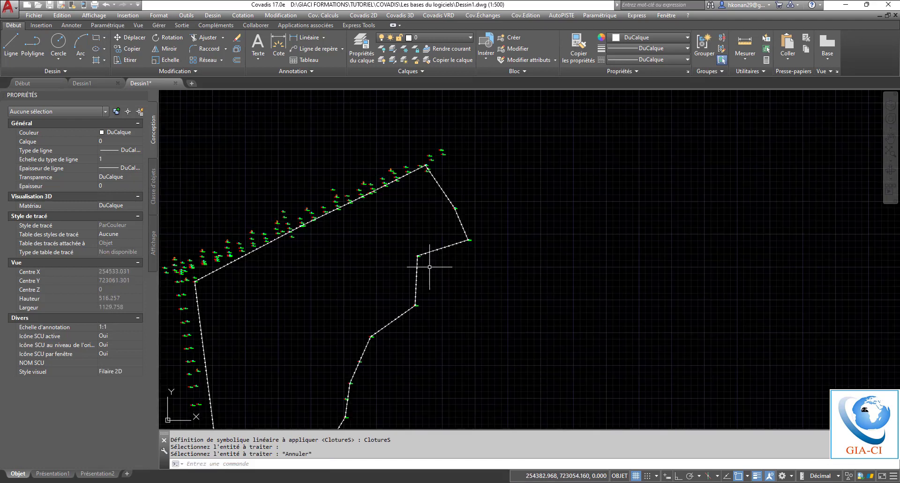
scroll(432, 258, "up", 3)
scroll(441, 267, "up", 10)
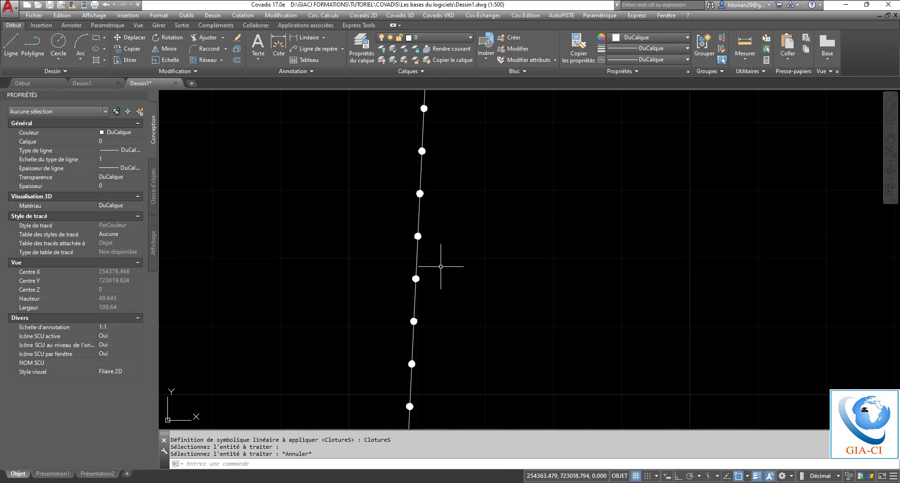
scroll(436, 262, "down", 10)
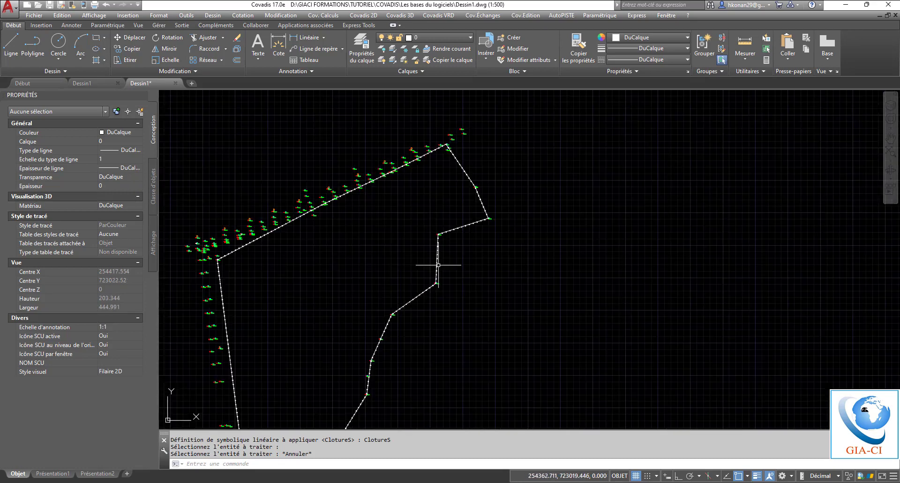
middle_click_drag(412, 297, 420, 266)
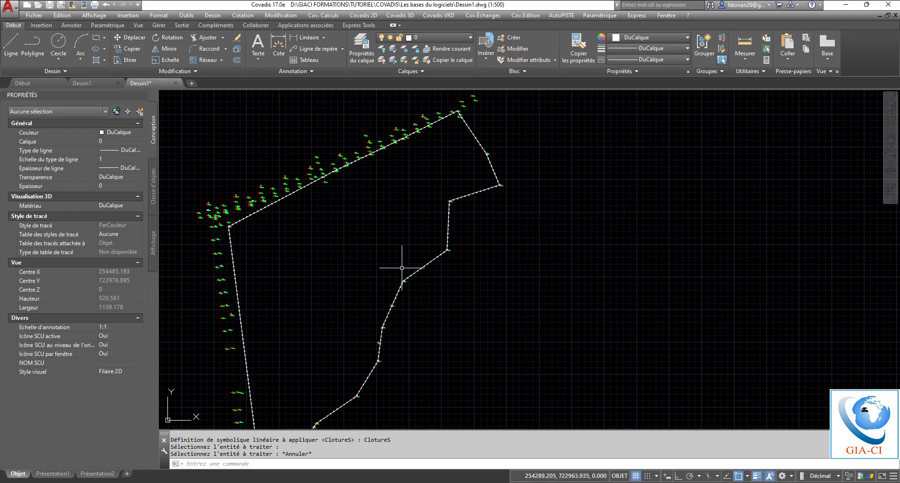
key("ctrl+z")
key("ctrl+z")
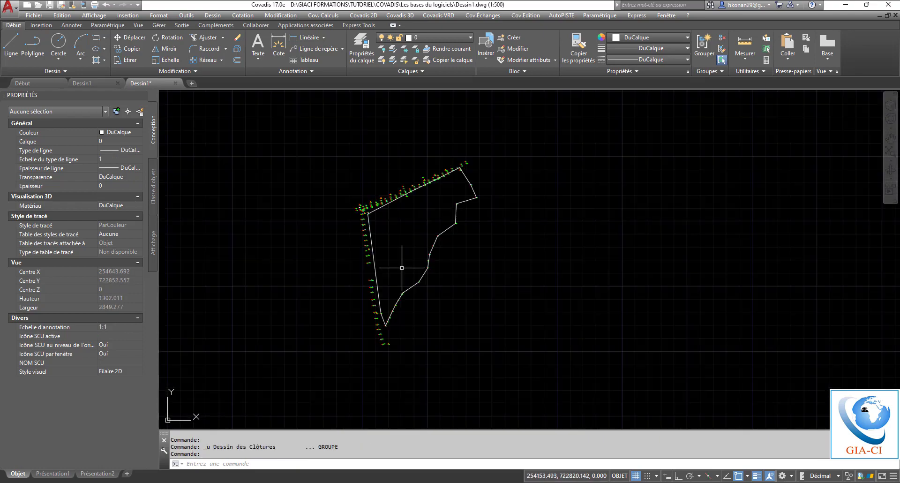
Step: Start the Dessin des objets murs/haies command with the Mur 0.2m à gauche definition
scroll(441, 230, "up", 4)
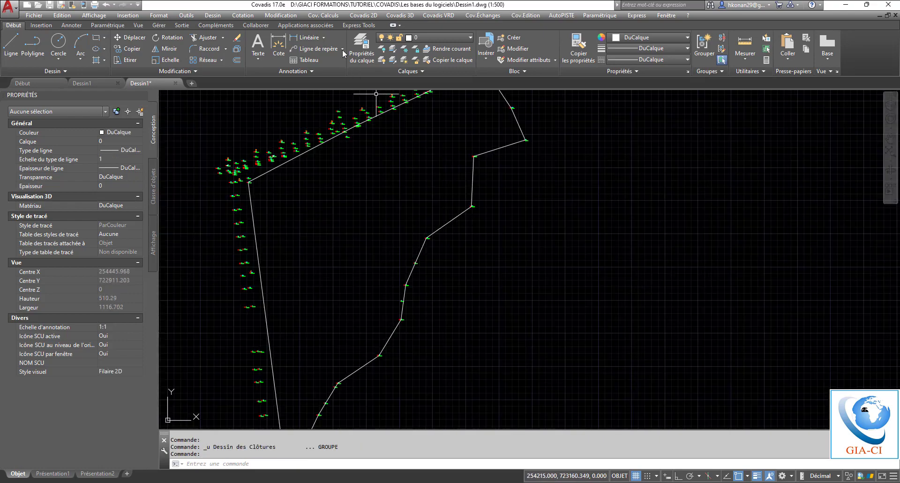
left_click(364, 15)
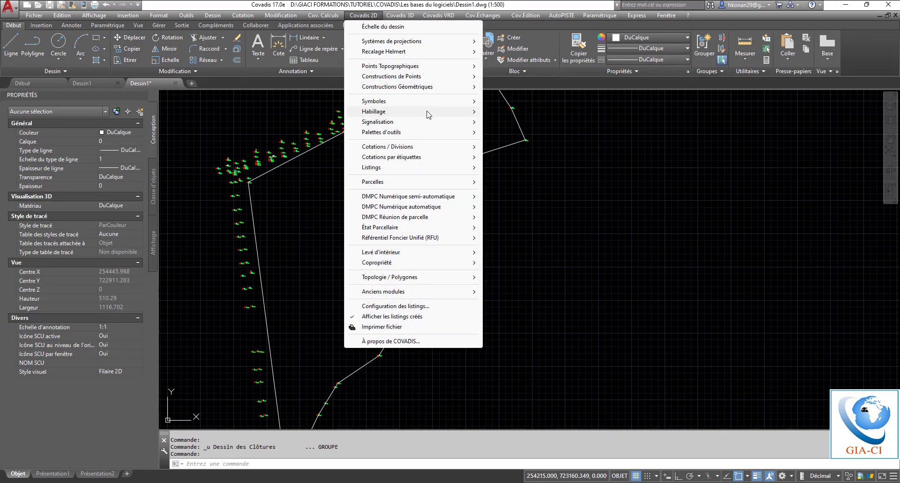
mouse_move(429, 114)
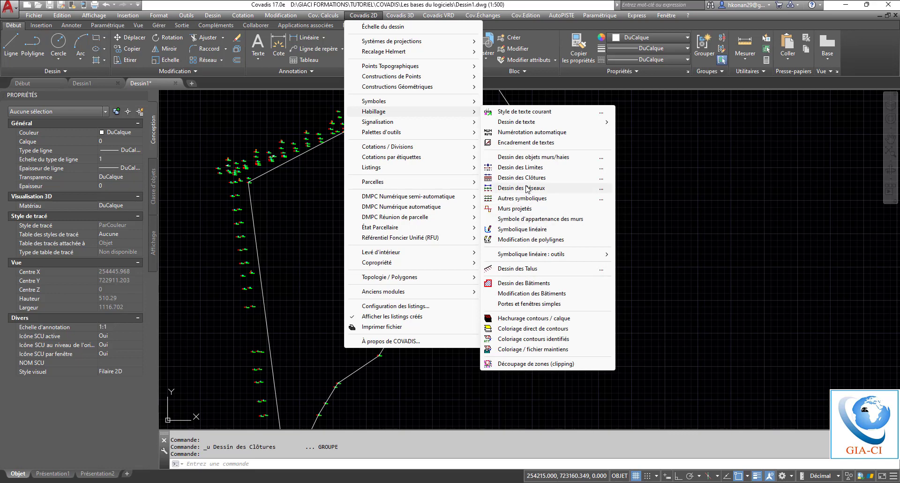
left_click(553, 158)
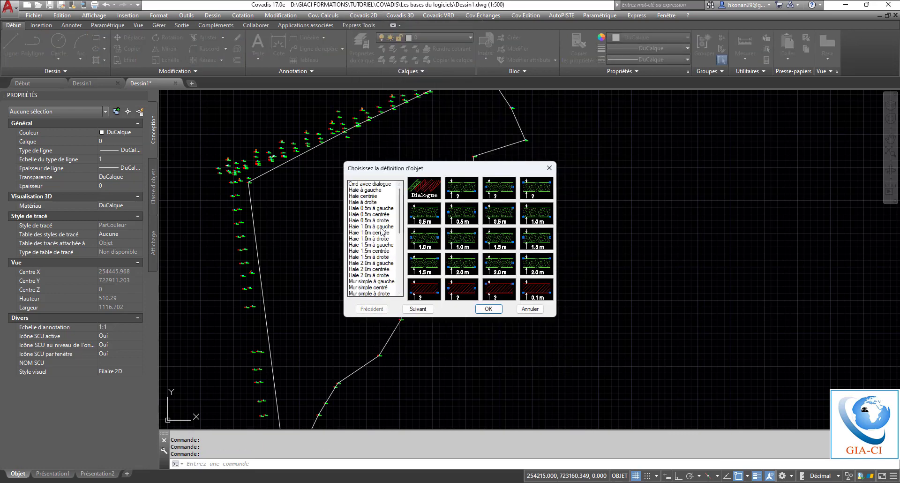
left_click_drag(400, 209, 401, 231)
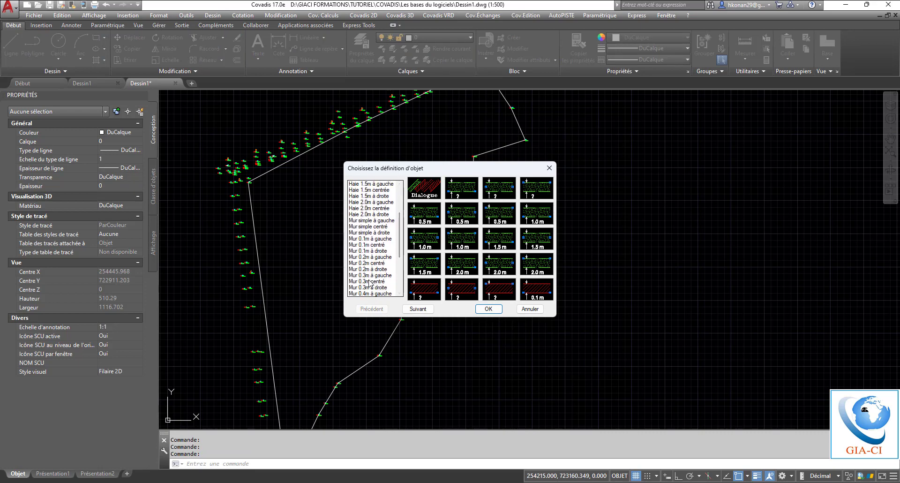
left_click(365, 257)
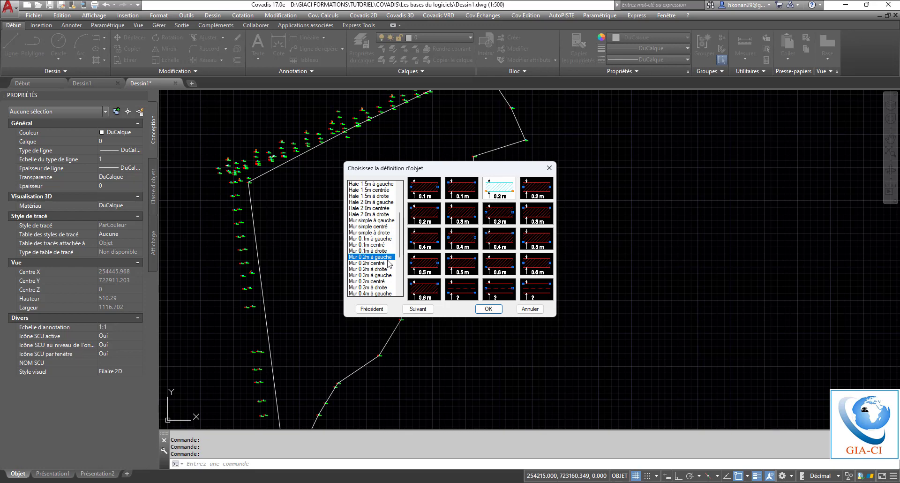
left_click(495, 308)
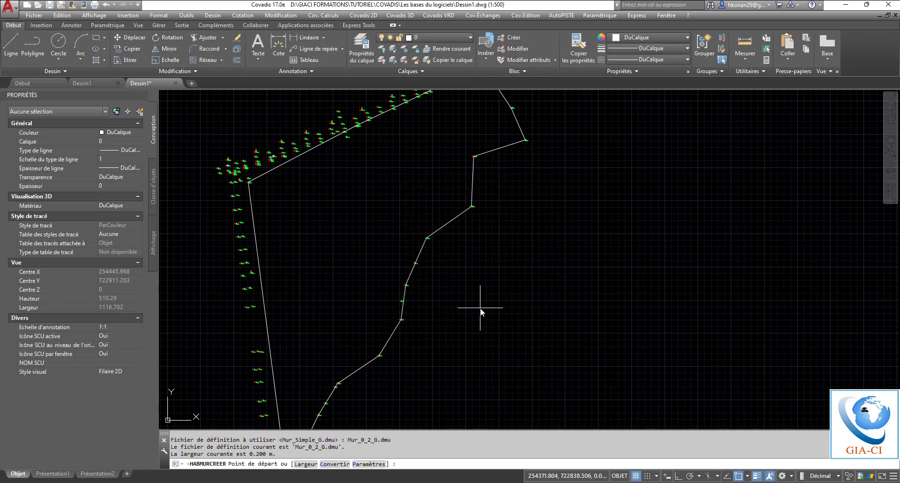
Step: Draw a closed triangular wall from three freehand points, starting inside the parcel and crossing its eastern boundary
scroll(404, 339, "down", 4)
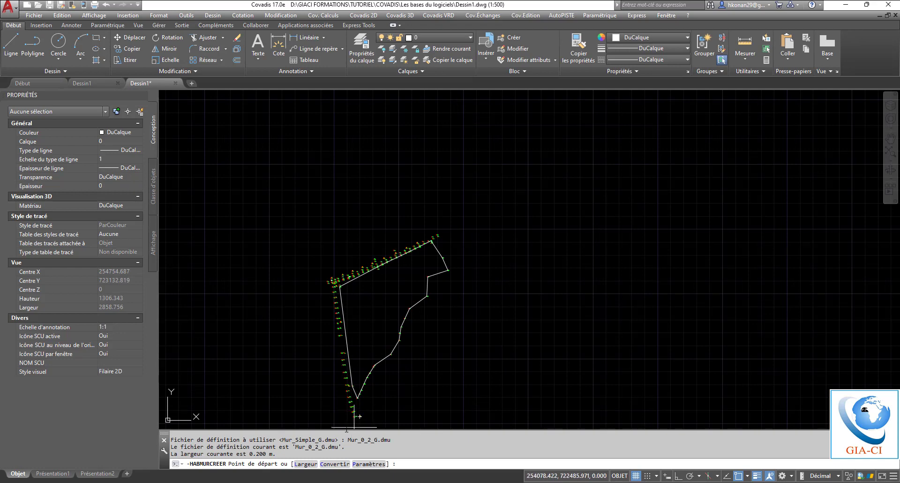
scroll(374, 389, "up", 4)
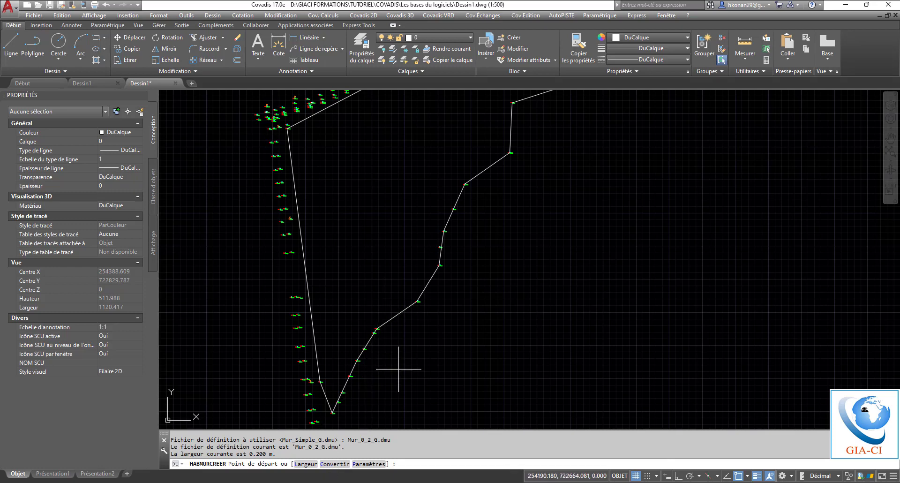
left_click(359, 255)
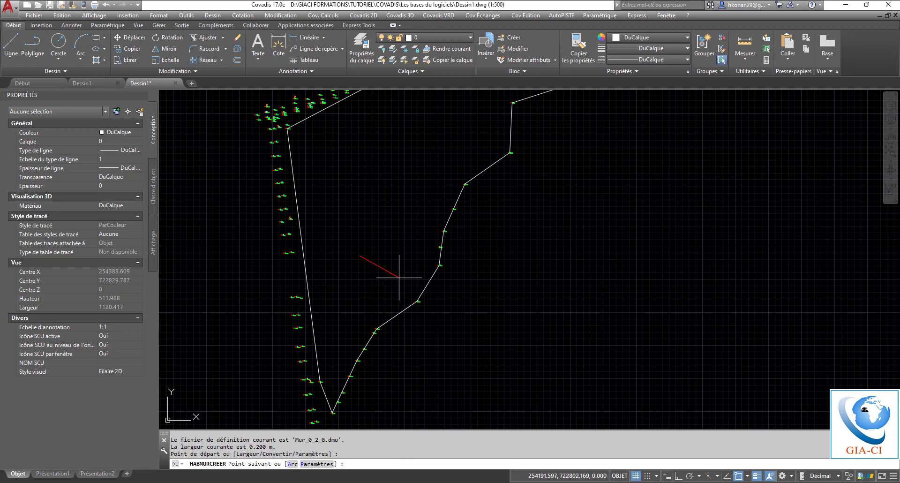
left_click(511, 238)
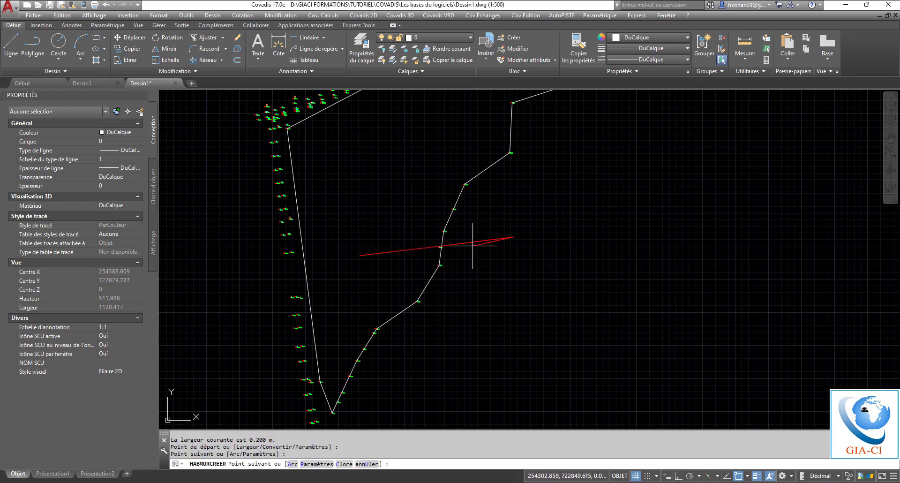
scroll(472, 239, "up", 2)
scroll(473, 244, "up", 2)
scroll(473, 248, "down", 3)
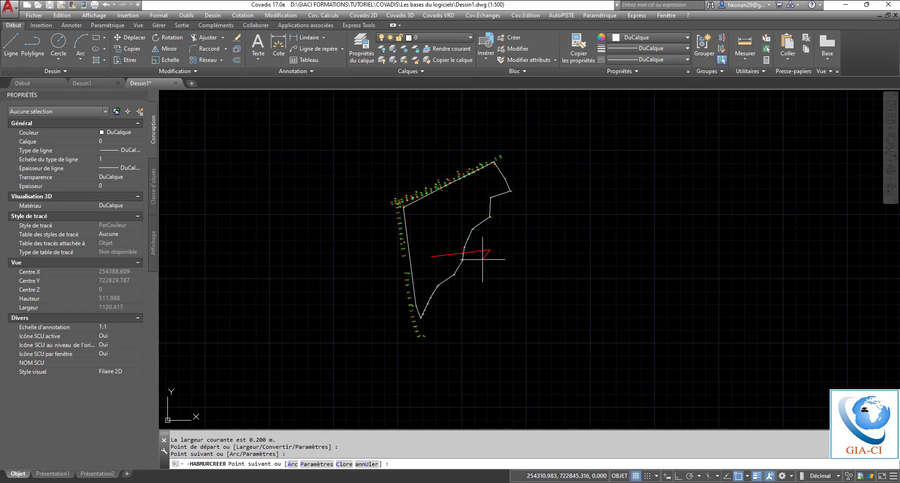
left_click(489, 298)
right_click(514, 249)
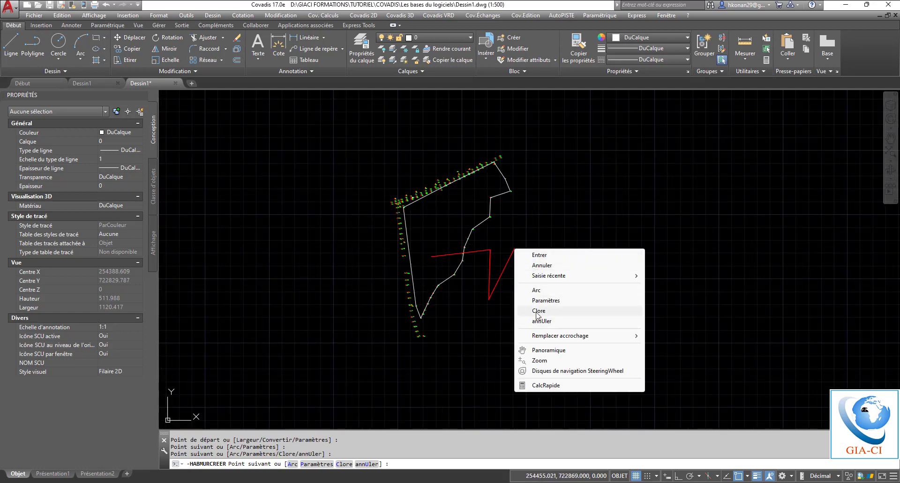
left_click(540, 310)
Step: Check the hatching of the triangular wall up close and delete the wall
scroll(443, 260, "up", 3)
scroll(443, 260, "up", 20)
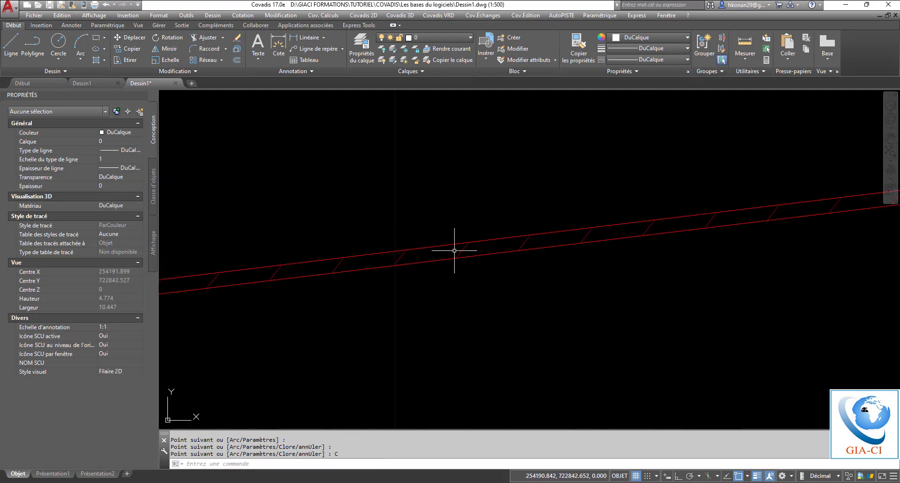
scroll(409, 205, "down", 17)
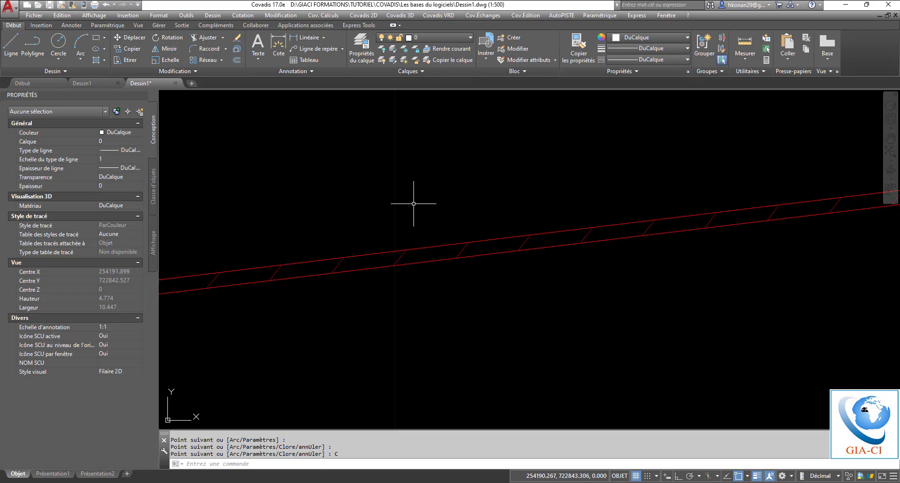
scroll(485, 231, "down", 4)
left_click(403, 258)
left_click(378, 215)
key("Delete")
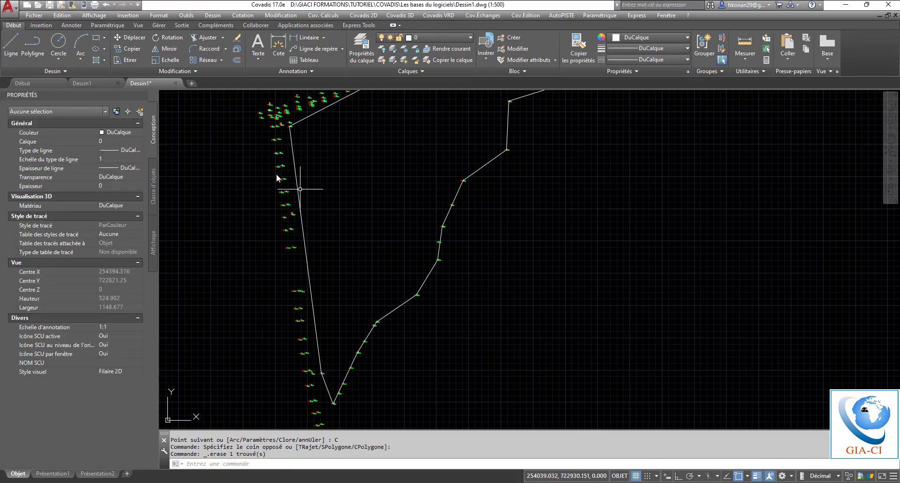
Step: Review the fence types offered by the Dessin des Clôtures command and close the list without choosing one
left_click(363, 17)
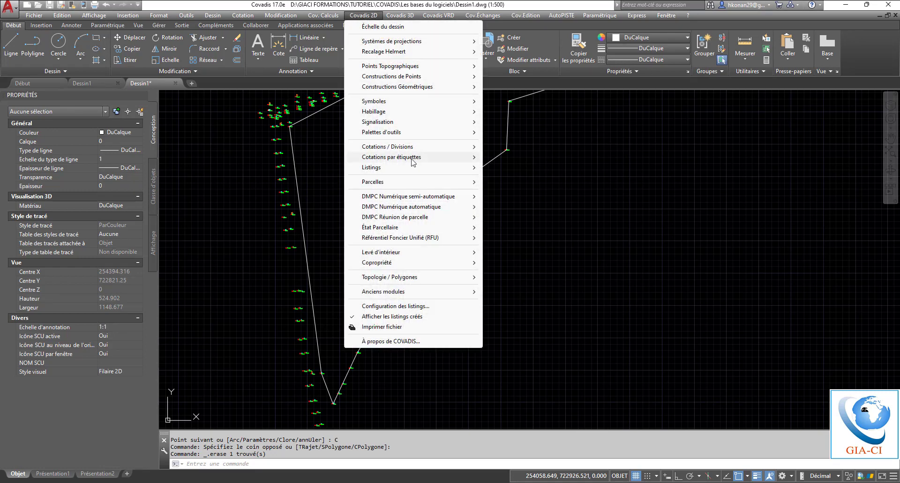
mouse_move(447, 116)
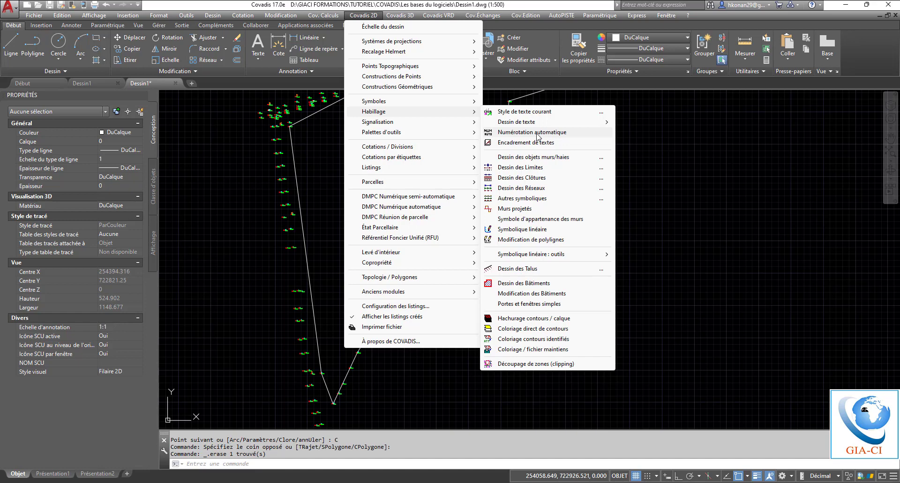
left_click(529, 181)
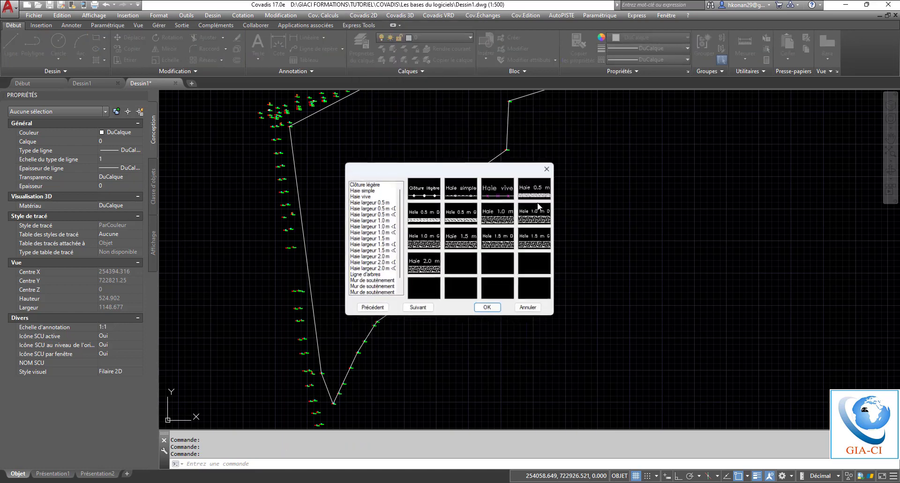
scroll(387, 255, "down", 2)
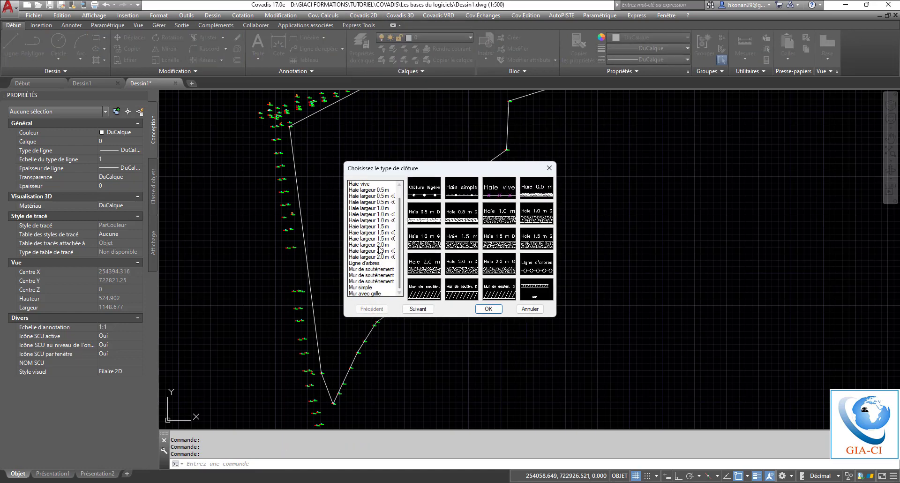
scroll(382, 223, "up", 2)
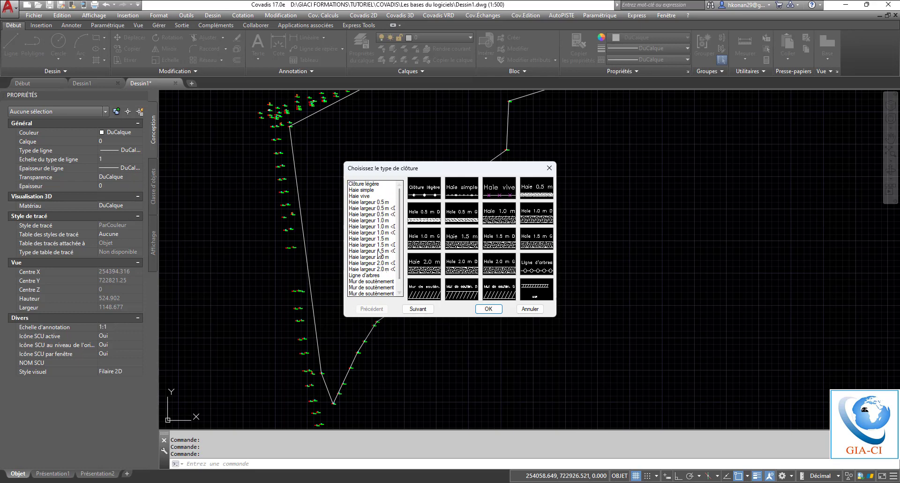
scroll(382, 260, "down", 2)
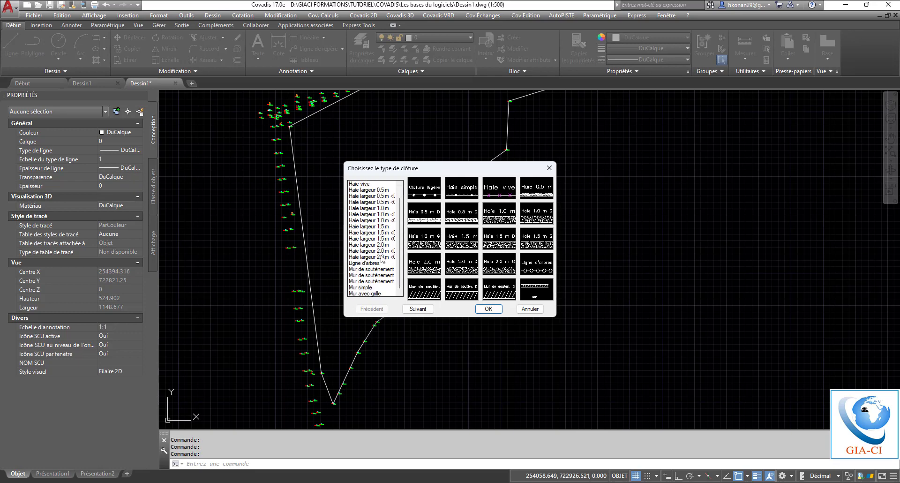
left_click(528, 309)
scroll(527, 241, "down", 4)
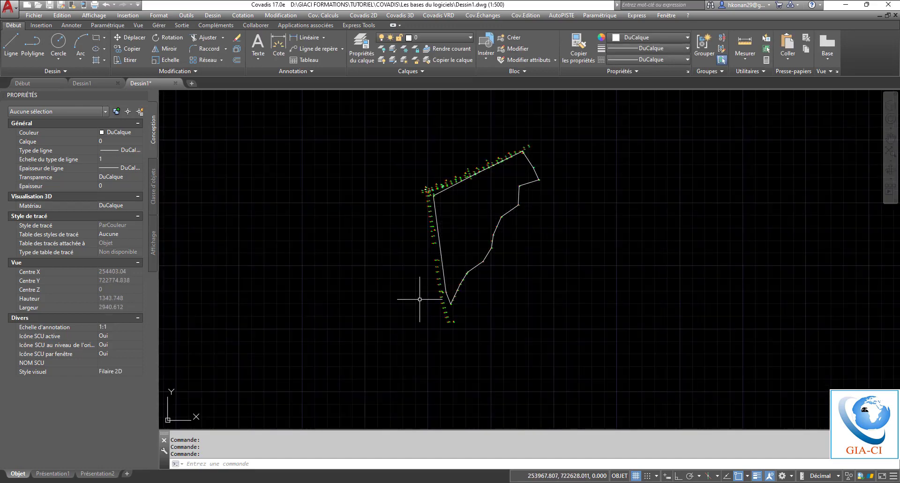
scroll(424, 286, "up", 8)
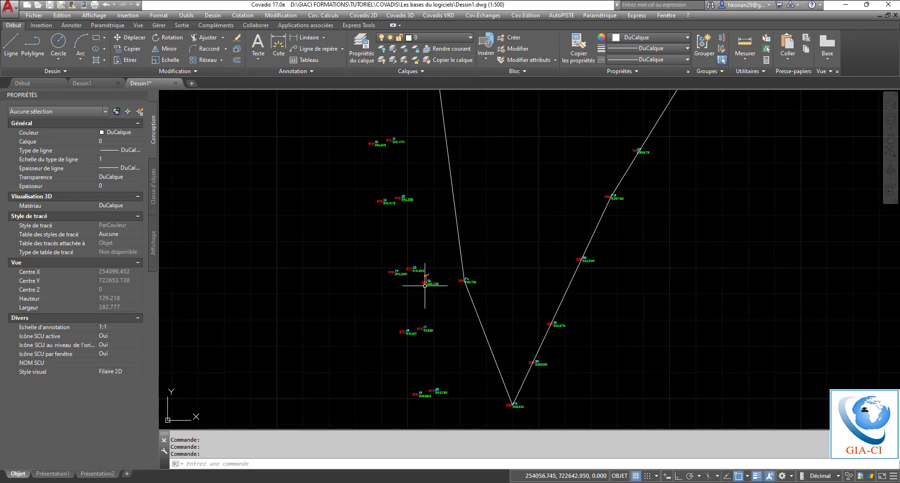
scroll(425, 285, "up", 6)
scroll(423, 298, "down", 3)
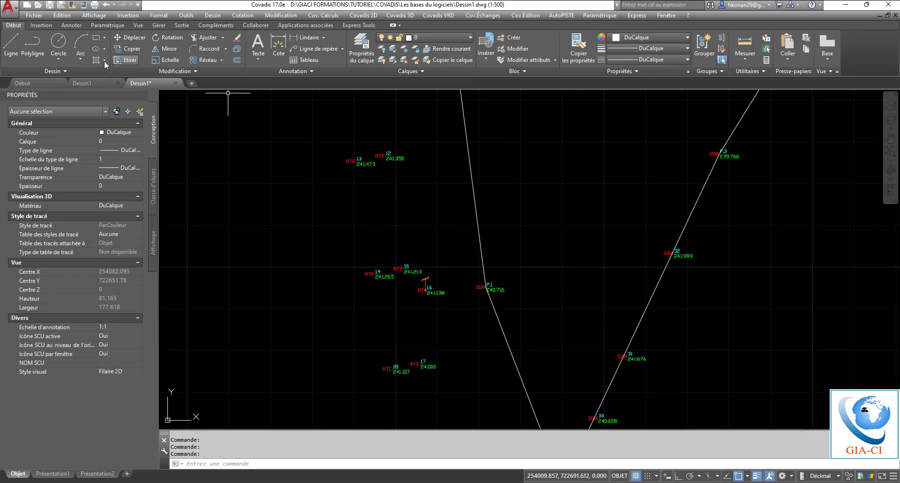
left_click(32, 47)
scroll(423, 282, "up", 5)
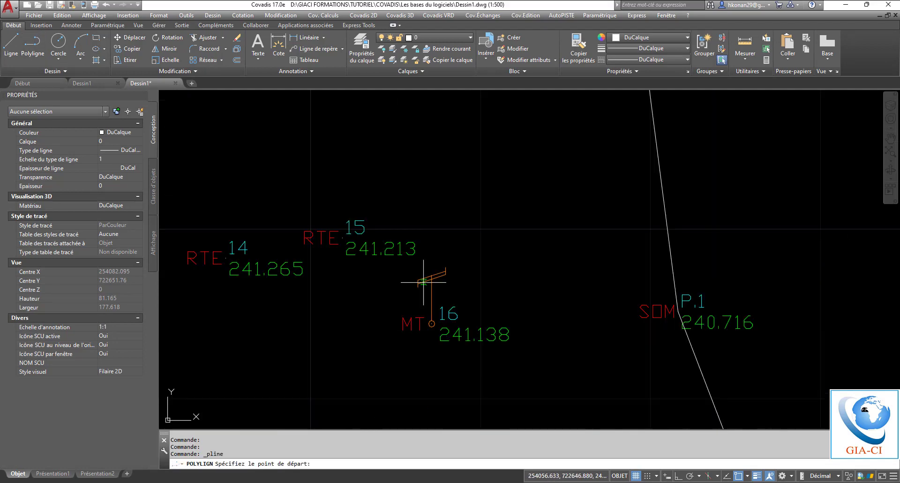
scroll(437, 318, "down", 2)
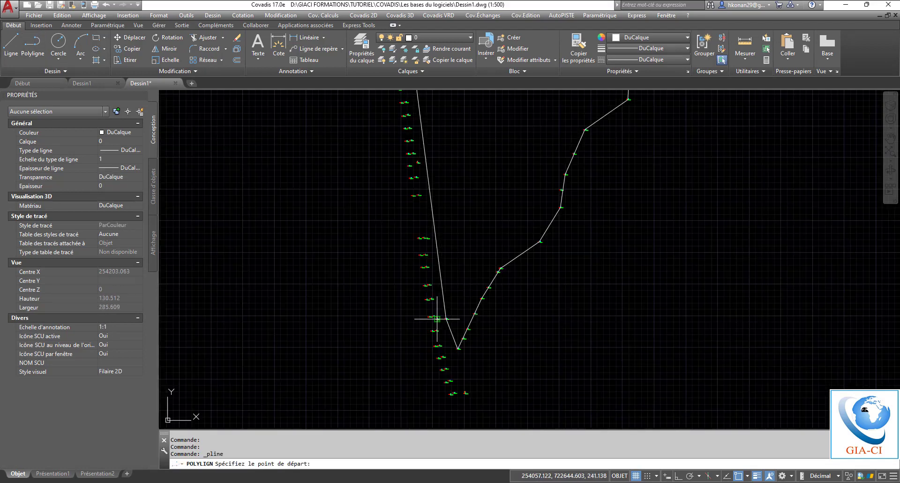
scroll(458, 195, "down", 6)
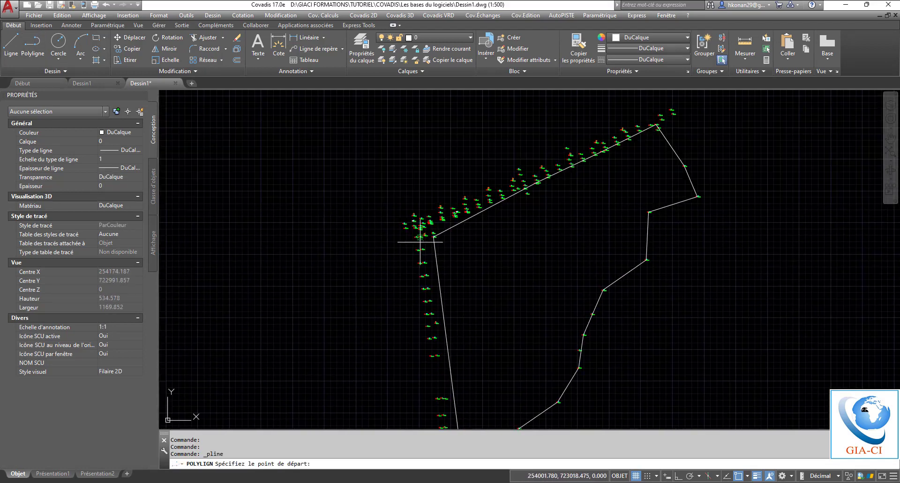
scroll(420, 242, "up", 10)
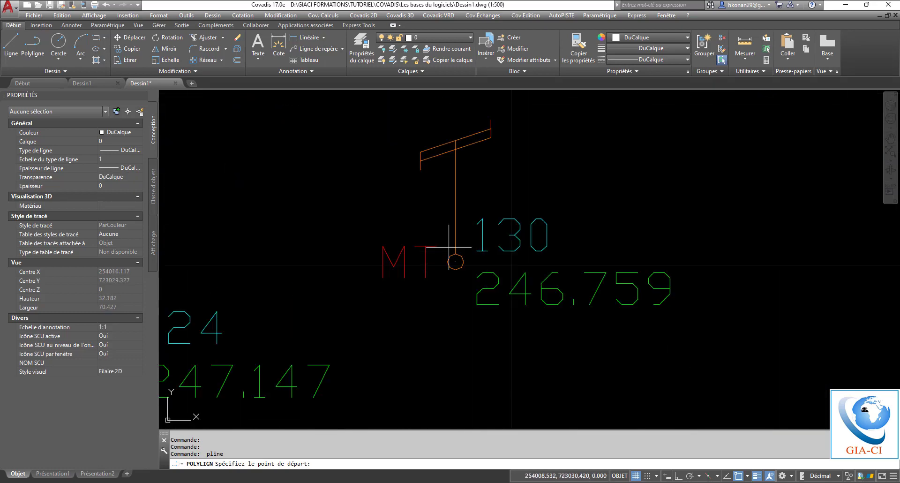
left_click(457, 258)
scroll(380, 271, "down", 6)
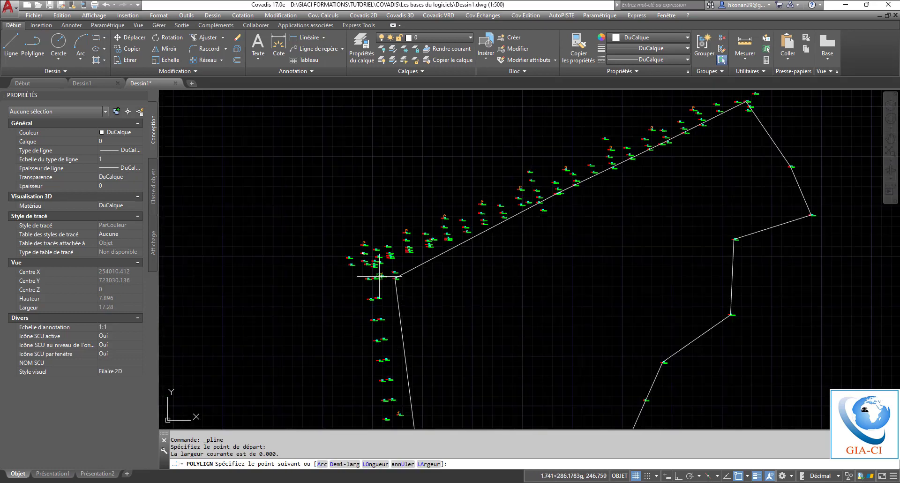
scroll(538, 225, "up", 8)
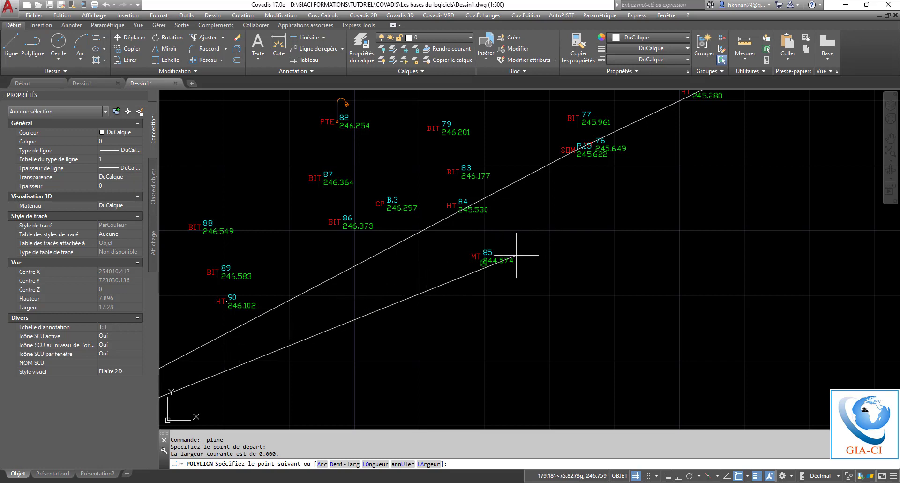
scroll(467, 257, "down", 4)
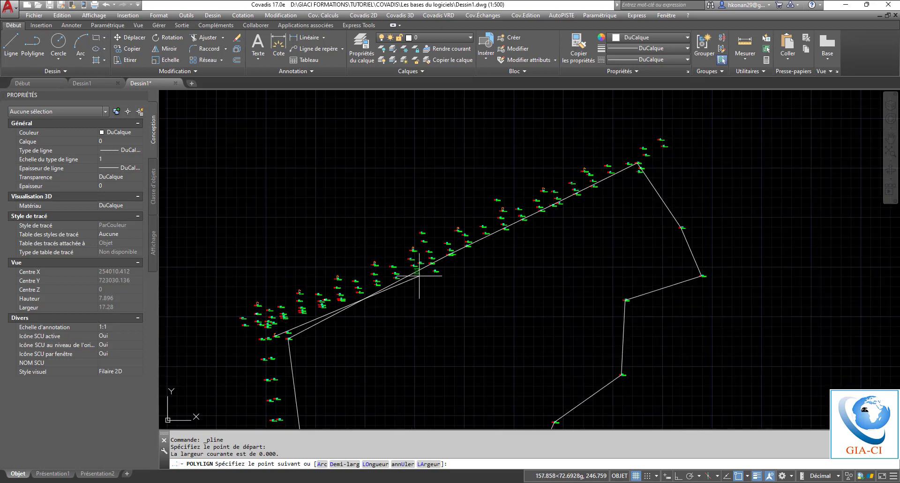
key("Escape")
Step: Copy the MT pole symbol from point 130 to MT point 85, using the centre of its base circle as base point
scroll(276, 333, "up", 5)
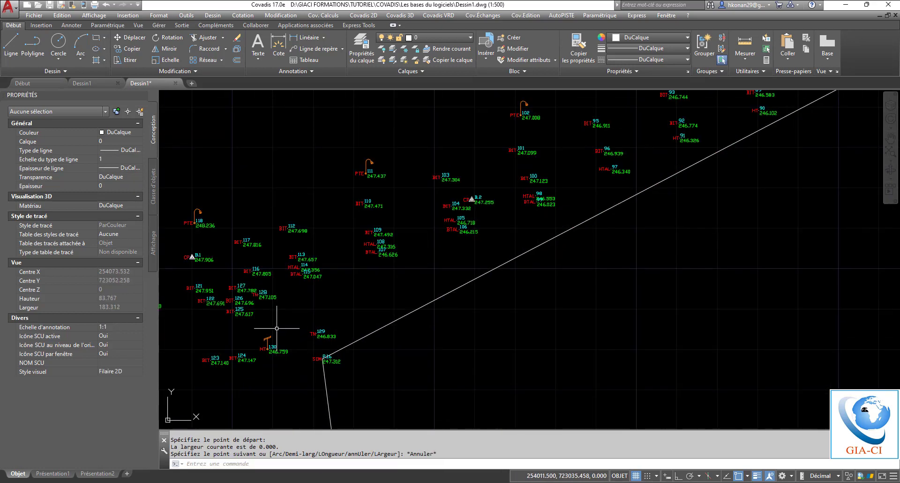
left_click(270, 347)
scroll(261, 368, "up", 4)
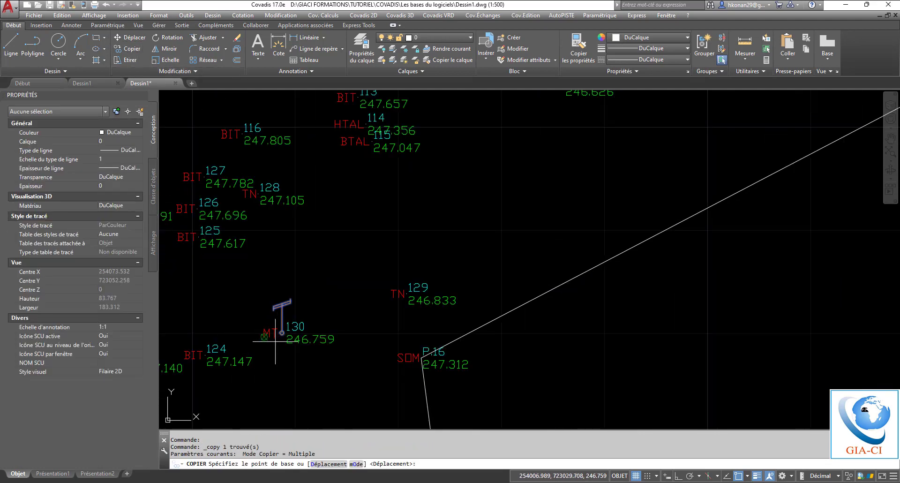
scroll(276, 342, "up", 2)
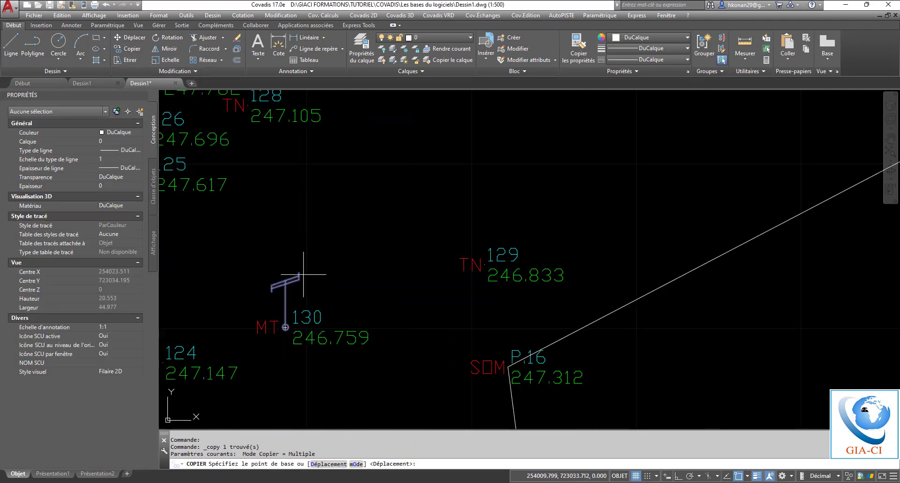
scroll(286, 328, "up", 4)
left_click(286, 327)
scroll(281, 312, "down", 6)
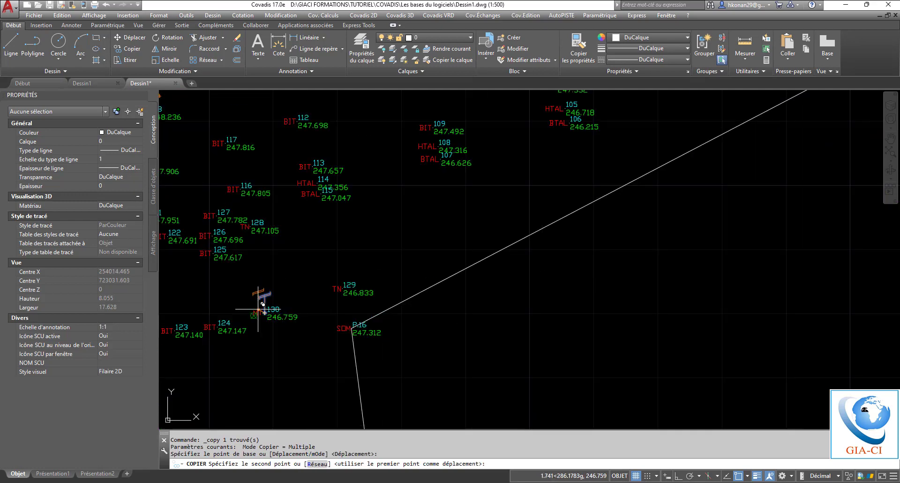
scroll(438, 237, "up", 6)
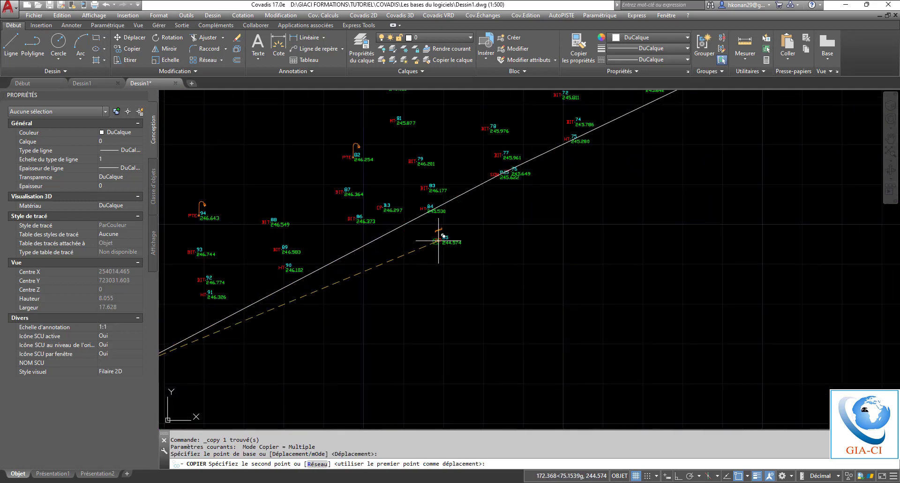
left_click(451, 230)
Step: Place another copy of the MT pole symbol on MT point 81 and end the copying
scroll(341, 315, "down", 8)
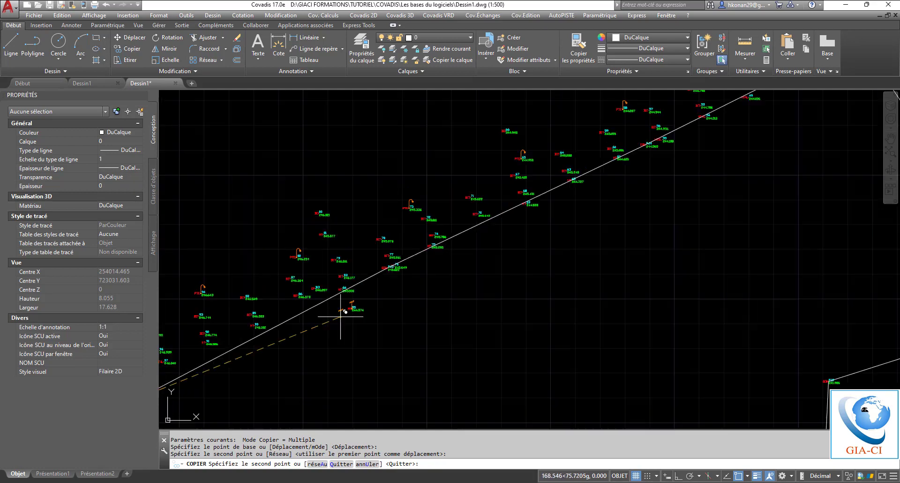
middle_click_drag(646, 170, 555, 253)
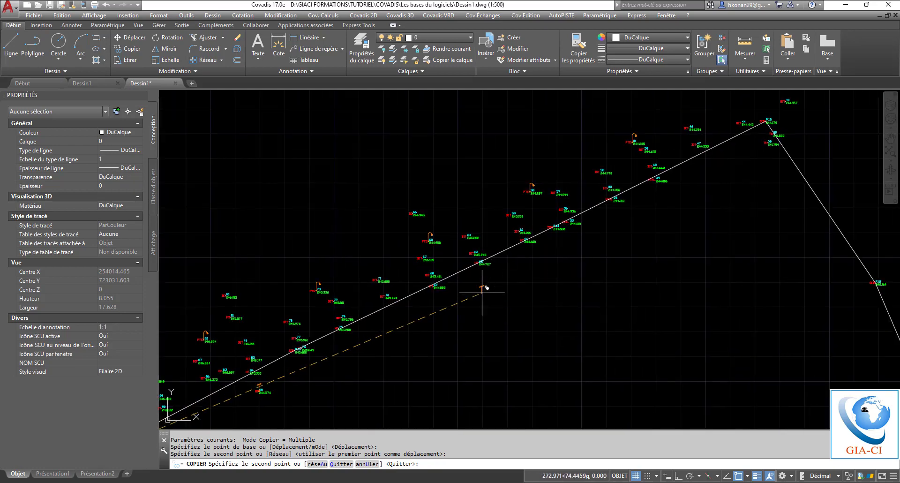
scroll(568, 219, "up", 4)
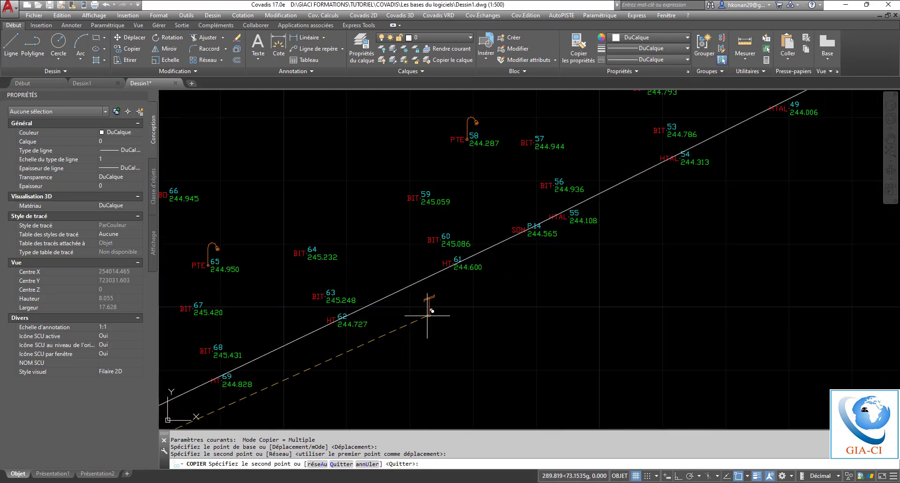
scroll(352, 332, "down", 4)
scroll(628, 193, "up", 5)
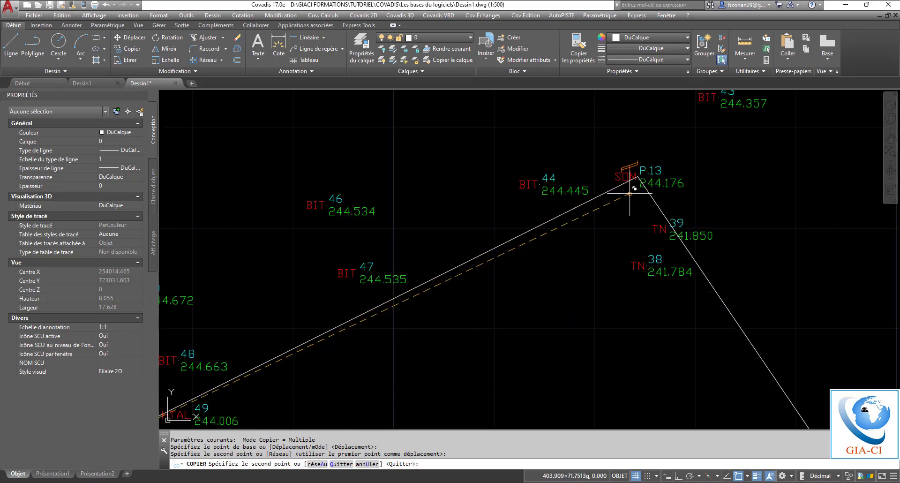
scroll(532, 276, "down", 2)
scroll(654, 202, "down", 2)
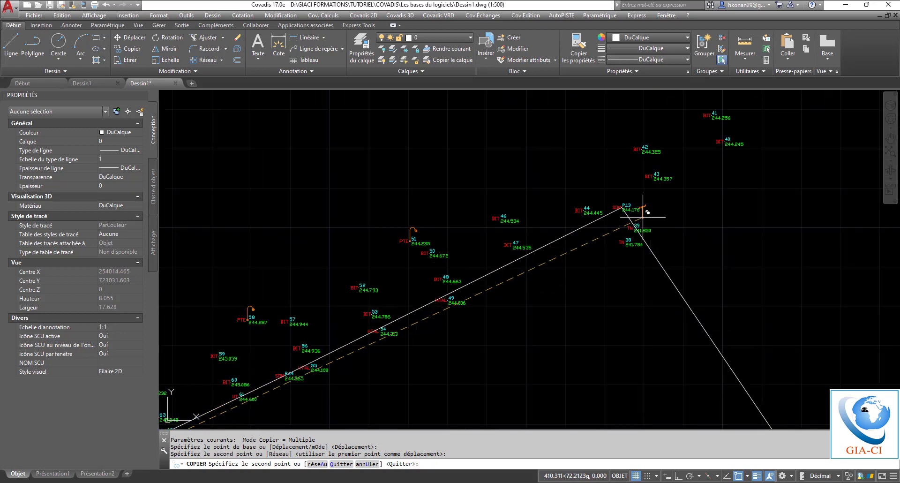
scroll(727, 136, "up", 2)
scroll(645, 136, "down", 4)
scroll(645, 136, "down", 2)
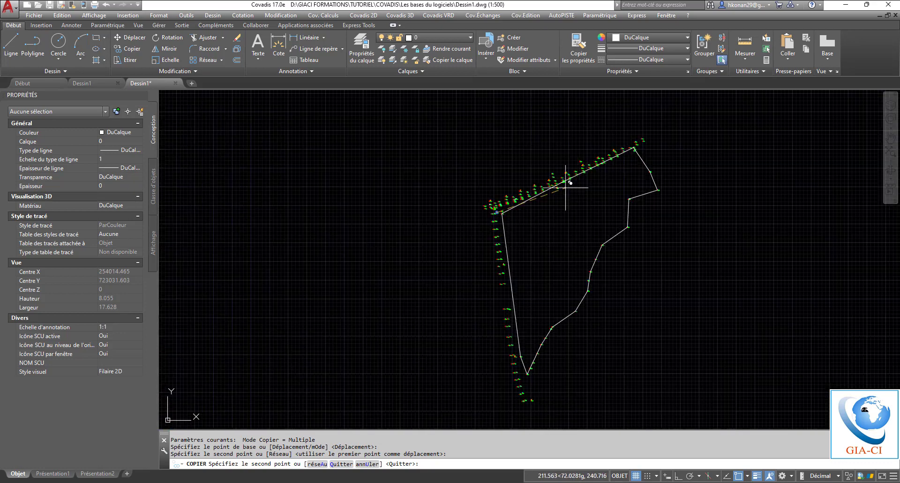
scroll(547, 185, "up", 2)
scroll(524, 133, "up", 5)
scroll(619, 154, "up", 4)
scroll(519, 175, "down", 6)
scroll(528, 177, "up", 7)
left_click(540, 236)
key("Escape")
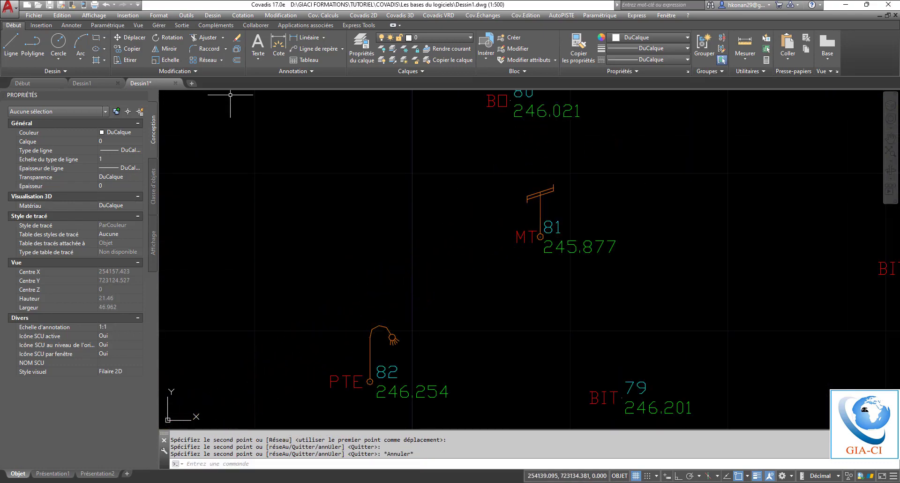
Step: Draw a polyline from MT point 81 through MT point 85 to MT point 130
left_click(32, 46)
scroll(497, 229, "up", 6)
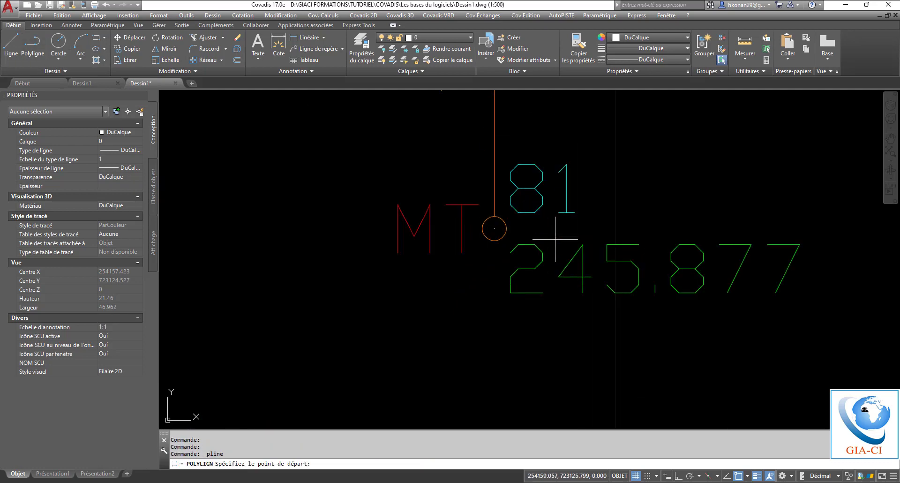
left_click(494, 229)
scroll(448, 176, "down", 8)
scroll(452, 189, "up", 3)
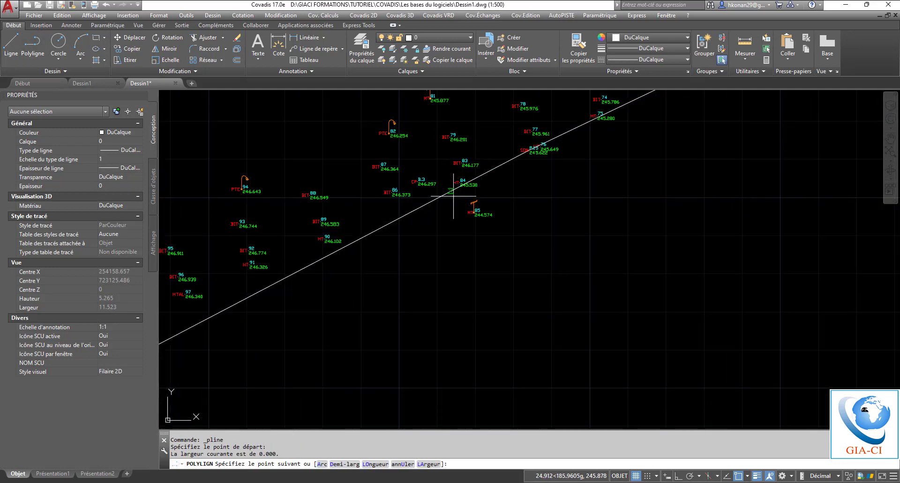
scroll(471, 207, "up", 6)
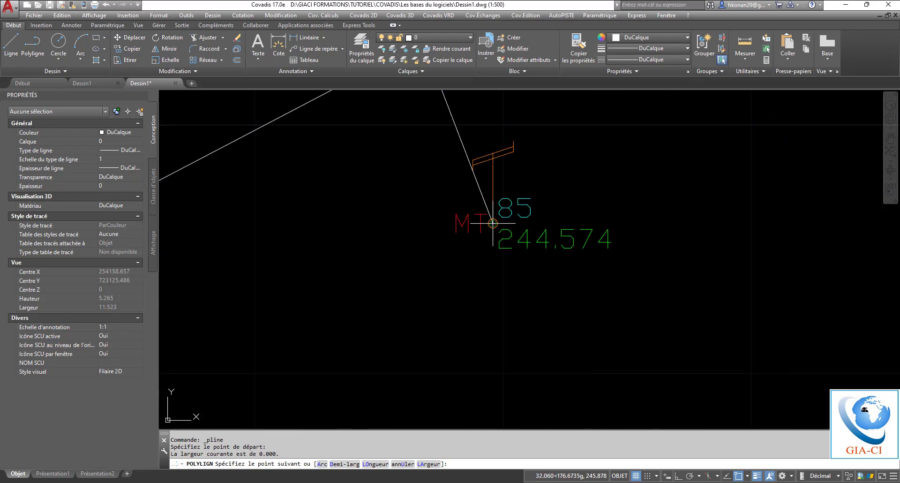
left_click(508, 207)
scroll(508, 207, "down", 6)
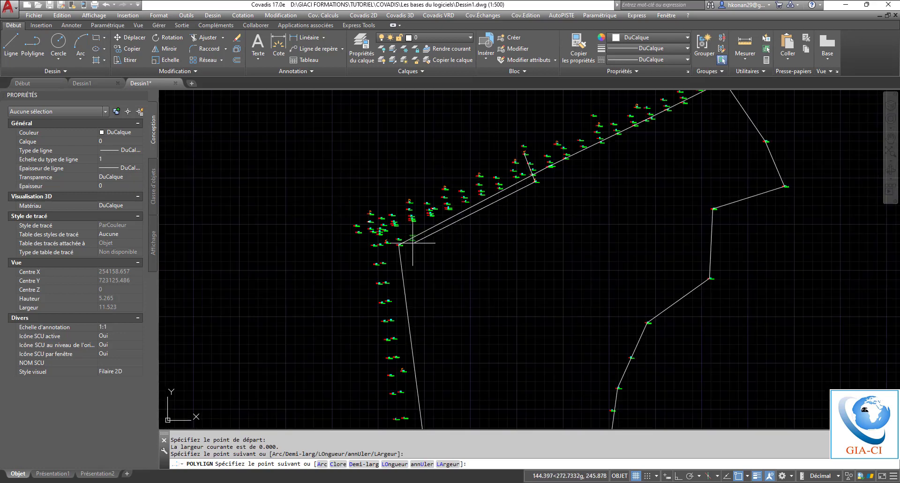
scroll(412, 242, "up", 3)
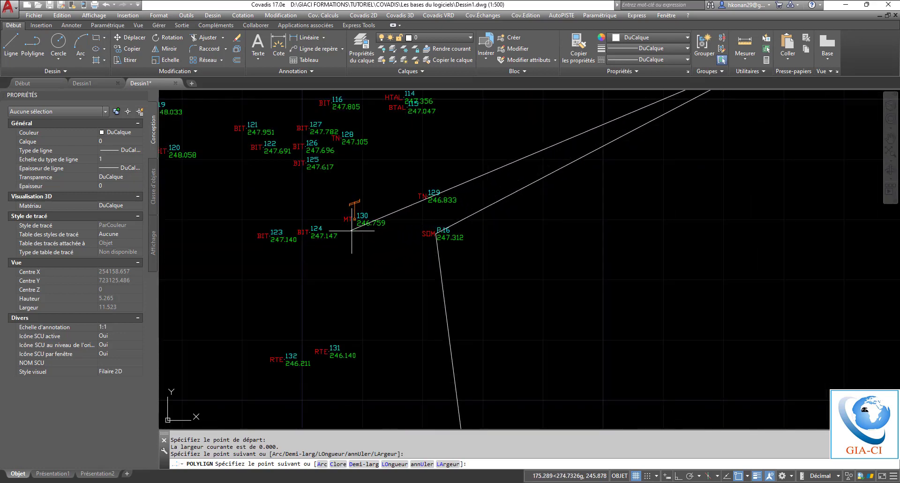
scroll(352, 231, "up", 3)
left_click(357, 193)
Step: Continue the polyline from MT point 130 along the road through the next two MT points to the south
scroll(422, 160, "down", 5)
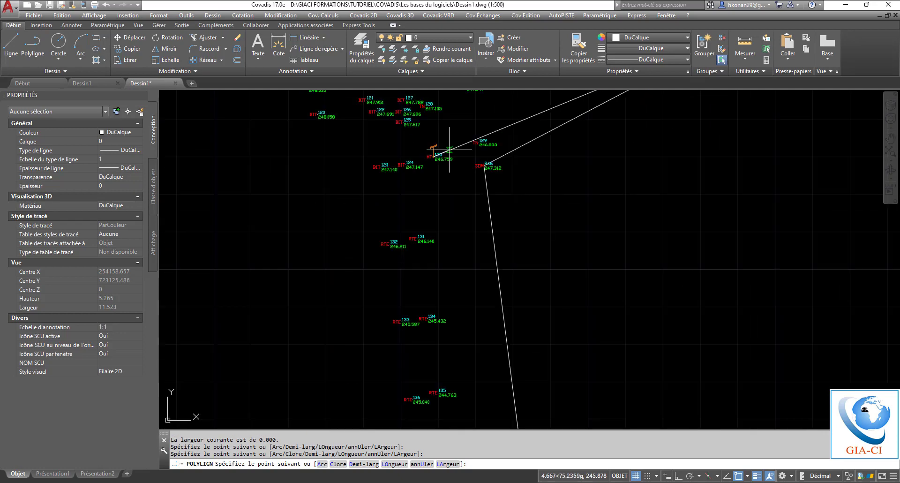
scroll(449, 149, "down", 3)
scroll(472, 345, "up", 3)
scroll(472, 344, "up", 5)
left_click(432, 388)
scroll(458, 212, "down", 6)
scroll(474, 253, "up", 2)
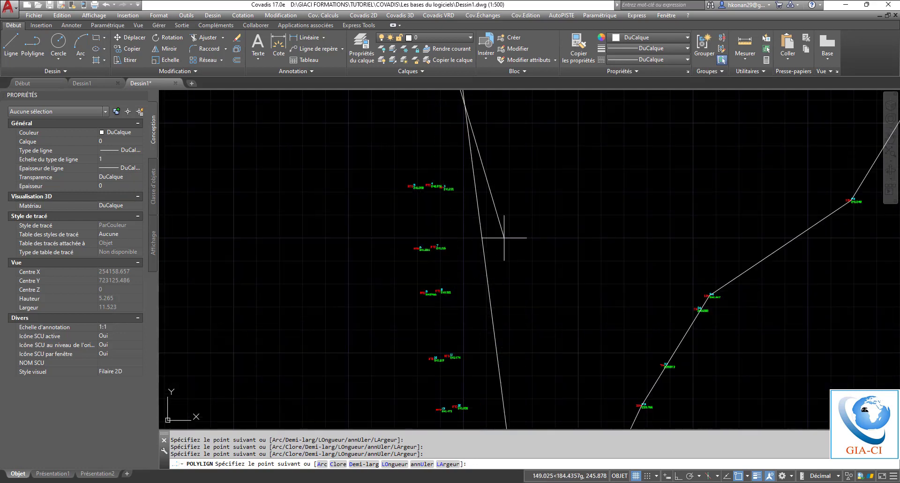
scroll(464, 185, "up", 6)
left_click(405, 225)
Step: Extend the polyline to MT point 16 and MT point 29, snapping to the pole base circles, and end it
scroll(437, 153, "down", 5)
scroll(474, 298, "up", 4)
scroll(457, 328, "up", 10)
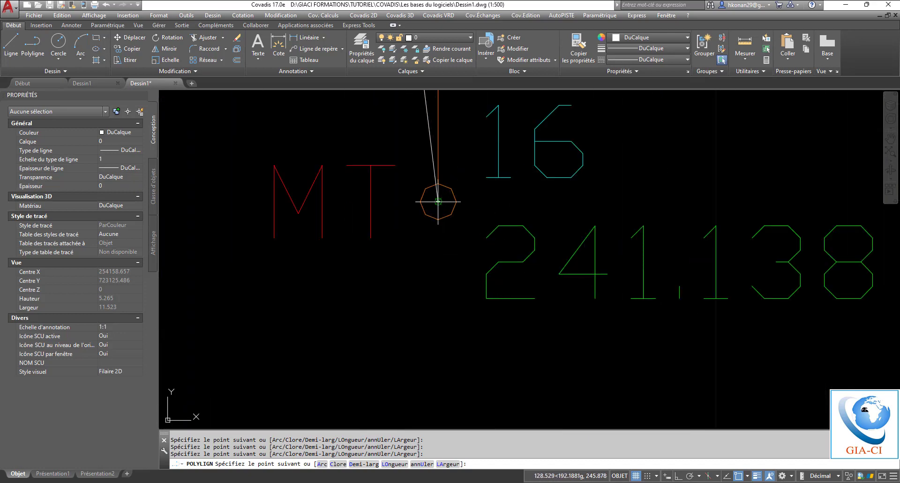
left_click(438, 202)
scroll(438, 201, "down", 8)
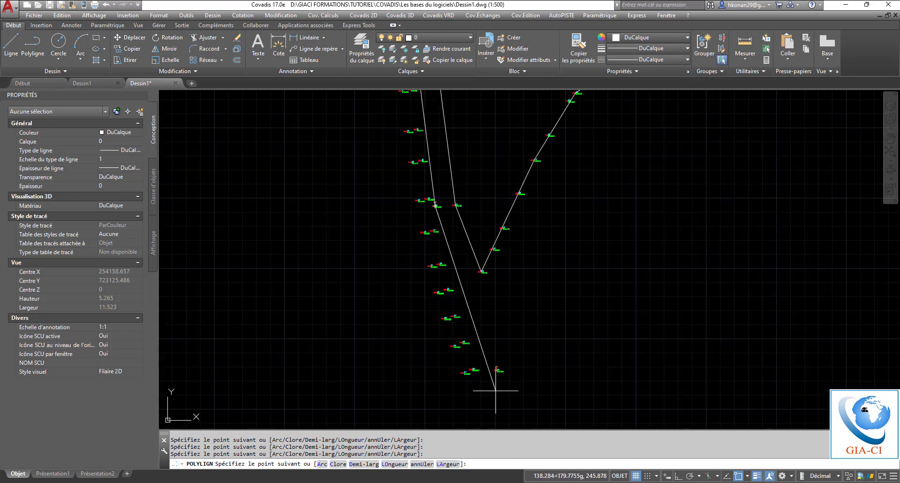
scroll(546, 356, "up", 2)
scroll(496, 358, "up", 8)
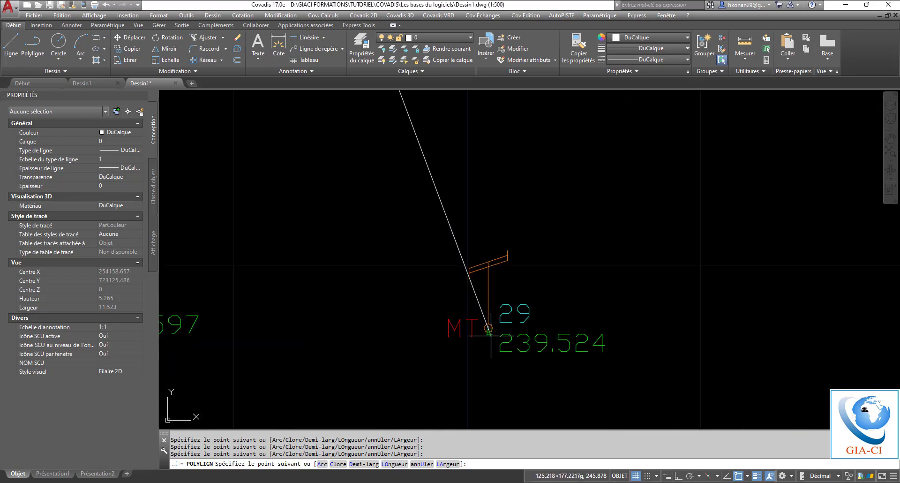
left_click(483, 319)
key("Escape")
Step: Move the polyline connecting the MT poles to the LUMIERE layer and deselect it
scroll(484, 319, "down", 15)
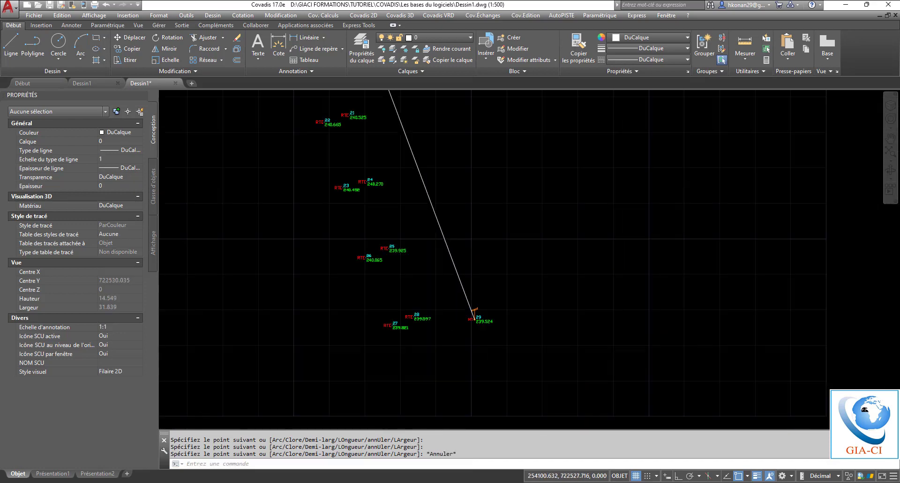
middle_click_drag(469, 182, 434, 332)
left_click(406, 209)
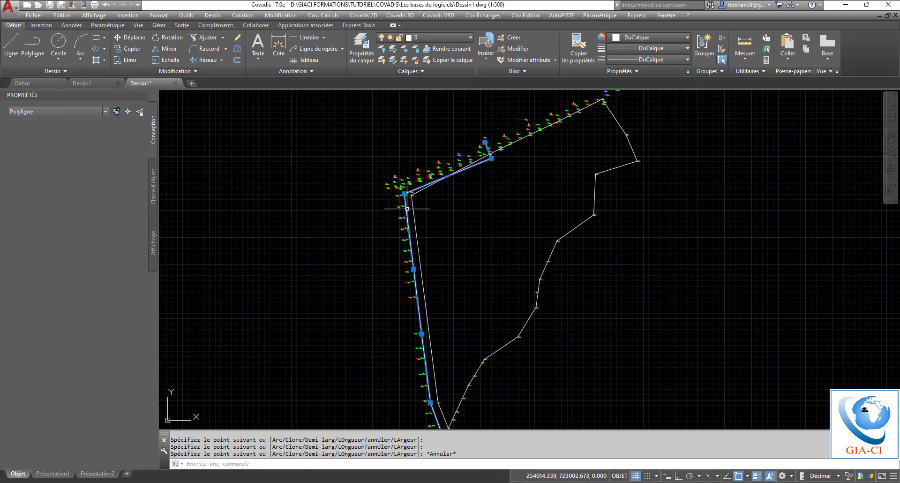
left_click(438, 38)
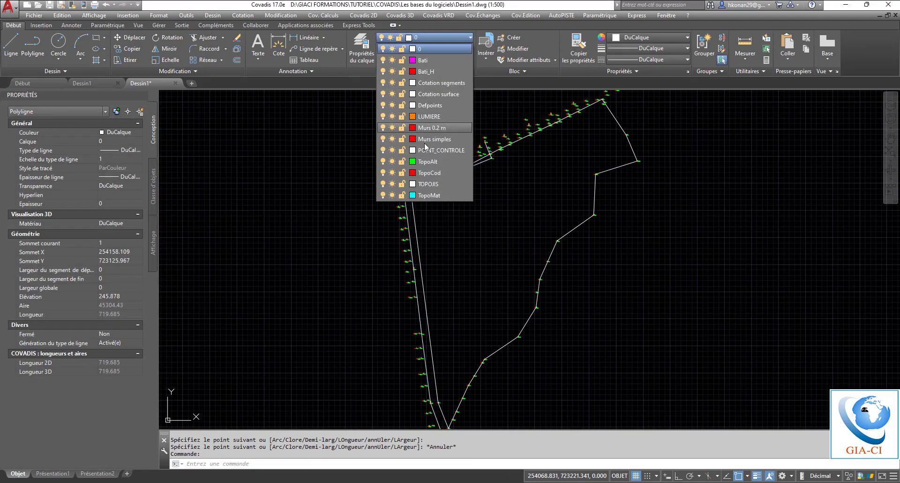
left_click(433, 117)
key("Escape")
key("Escape")
Step: Start Dessin des Réseaux from the Covadis 2D Habillage tools with the network type Electricité MT
middle_click_drag(560, 177, 502, 177)
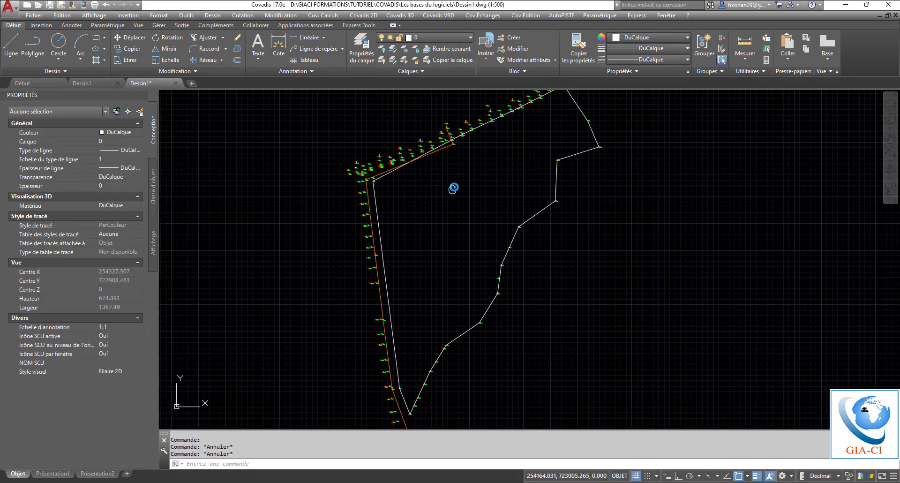
middle_click_drag(446, 195, 469, 167)
scroll(426, 178, "down", 2)
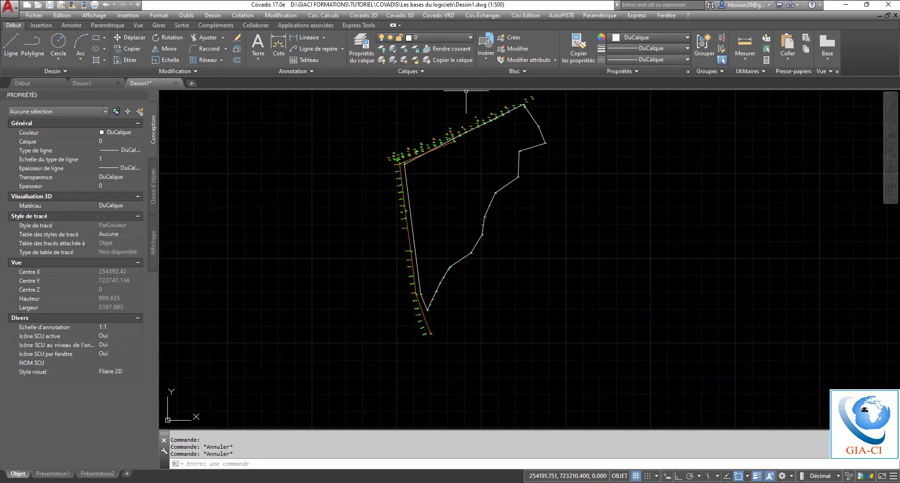
left_click(364, 15)
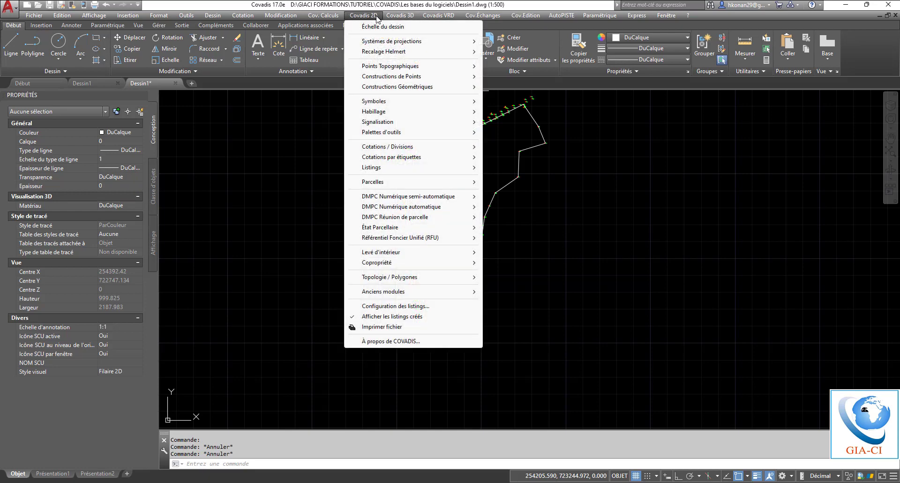
mouse_move(455, 125)
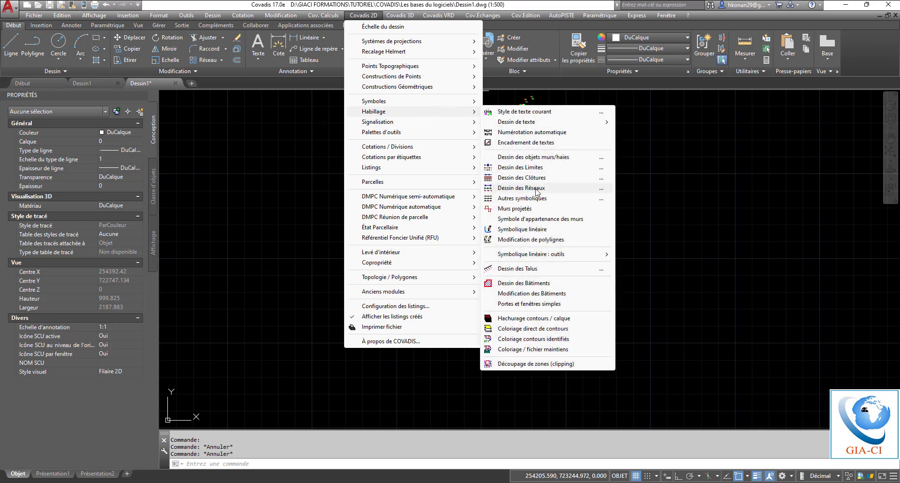
left_click(538, 189)
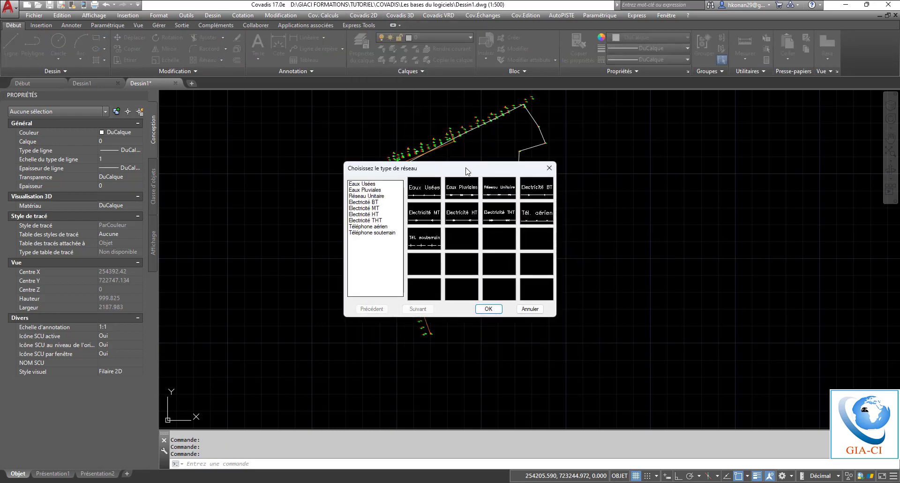
left_click_drag(466, 171, 601, 147)
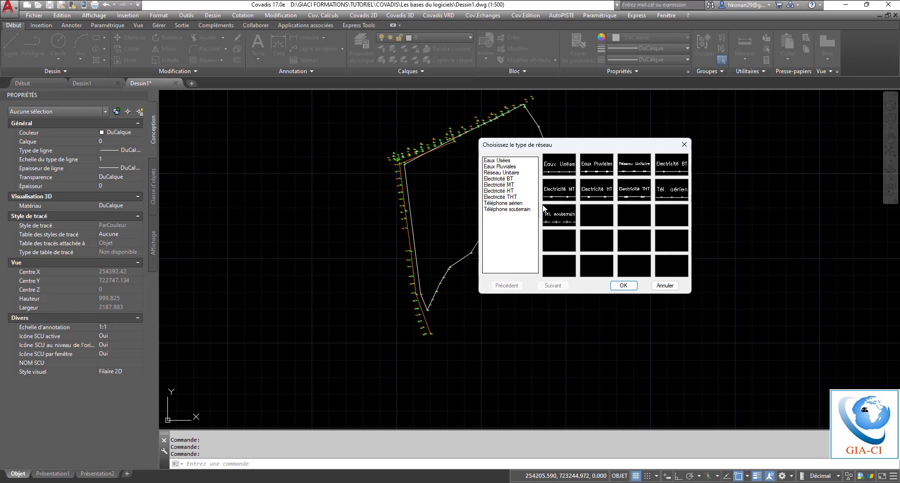
left_click(500, 185)
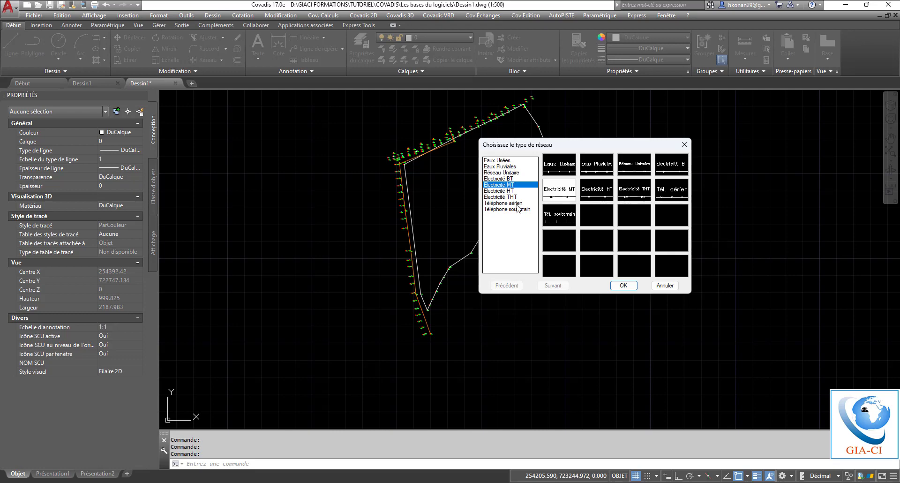
left_click(620, 286)
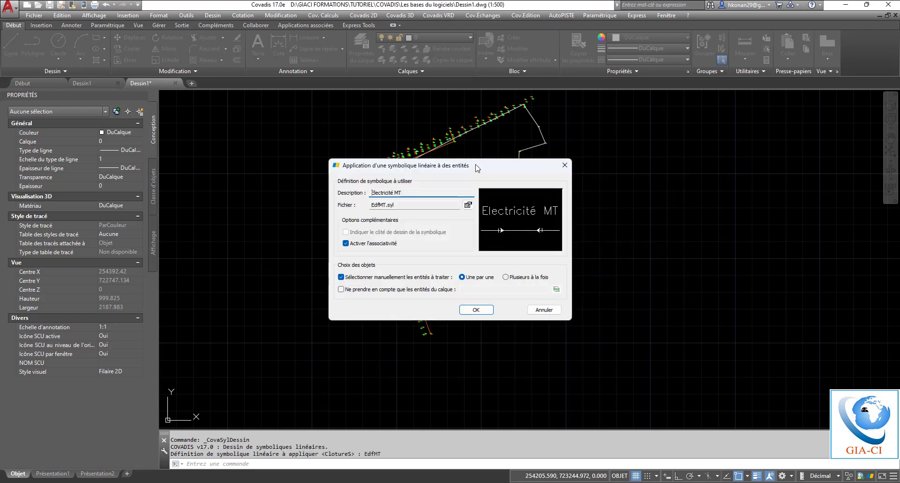
Step: Apply the Electricité MT line symbology to the orange pole polyline, with associativity active and entities selected one by one
left_click_drag(477, 168, 620, 140)
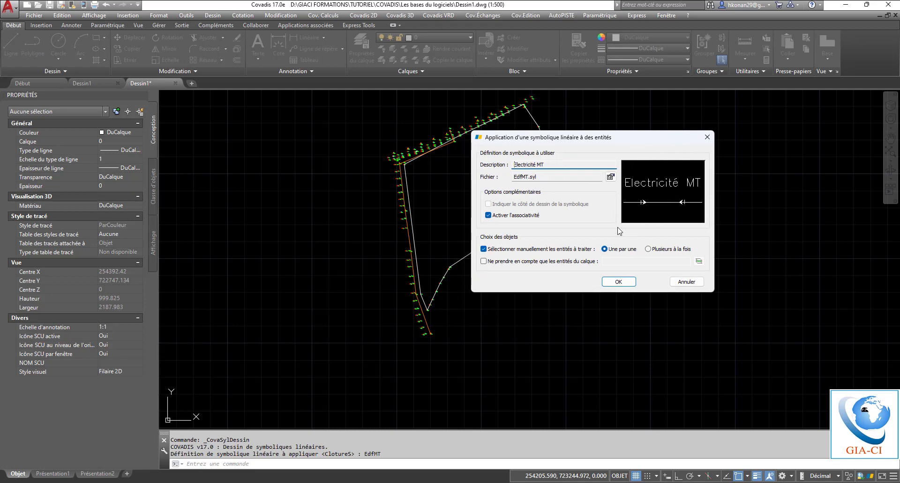
left_click(619, 282)
scroll(401, 197, "up", 6)
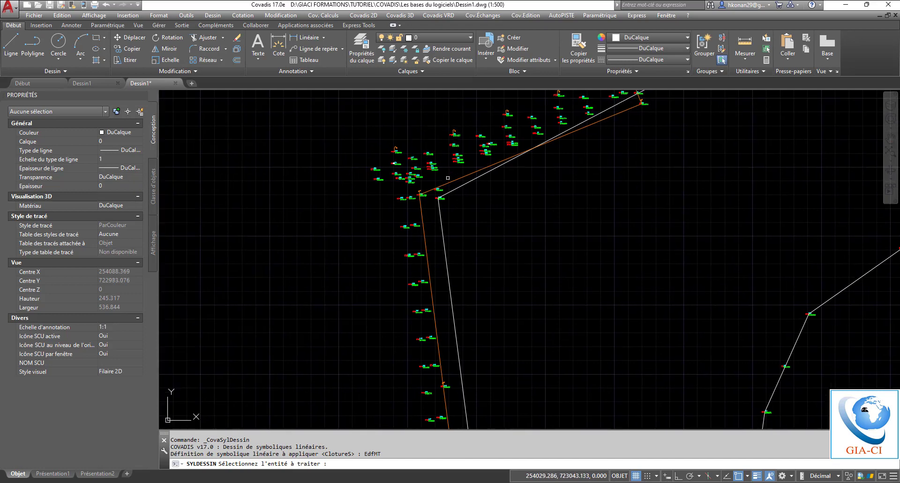
left_click(451, 180)
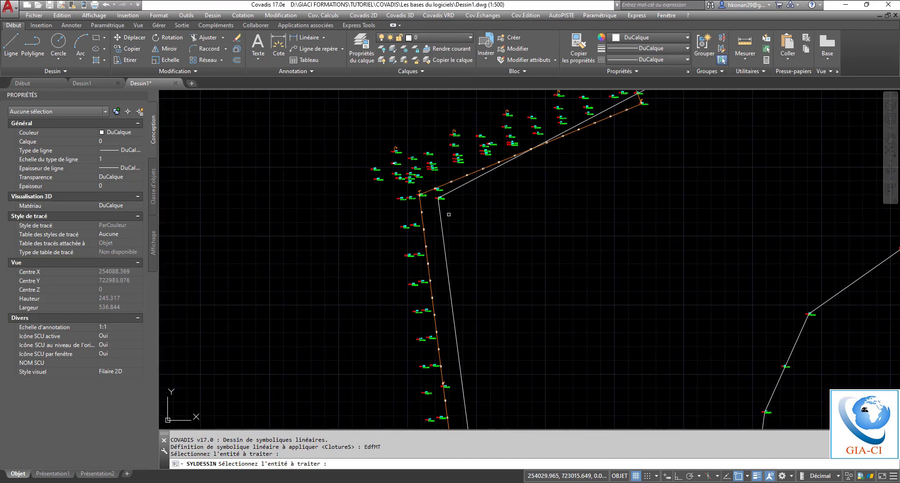
key("Return")
Step: Examine the Electricité MT symbols along the polyline and the properties of the arrow symbol near point 134
scroll(443, 164, "down", 2)
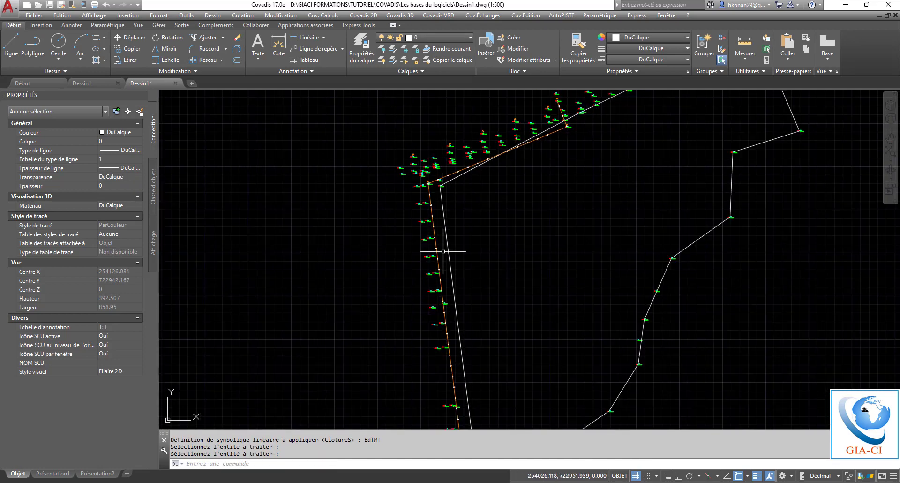
scroll(441, 253, "down", 3)
scroll(434, 249, "up", 5)
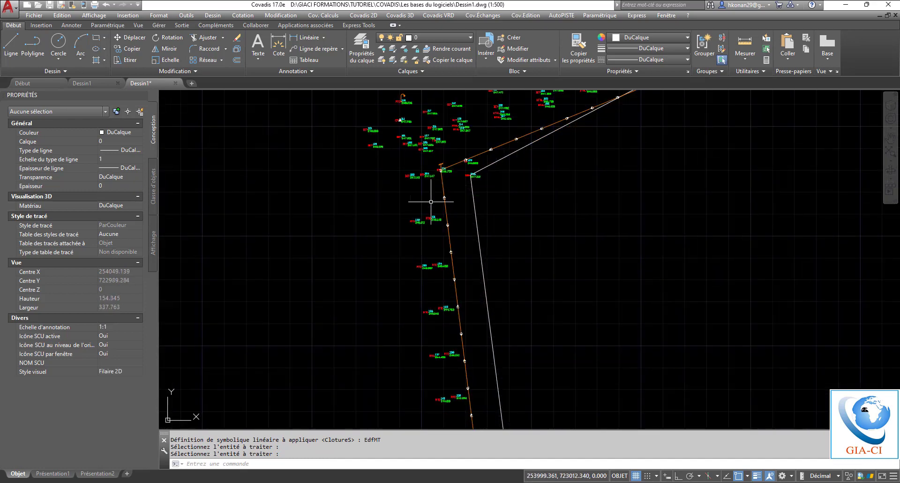
scroll(420, 209, "up", 2)
scroll(445, 187, "down", 4)
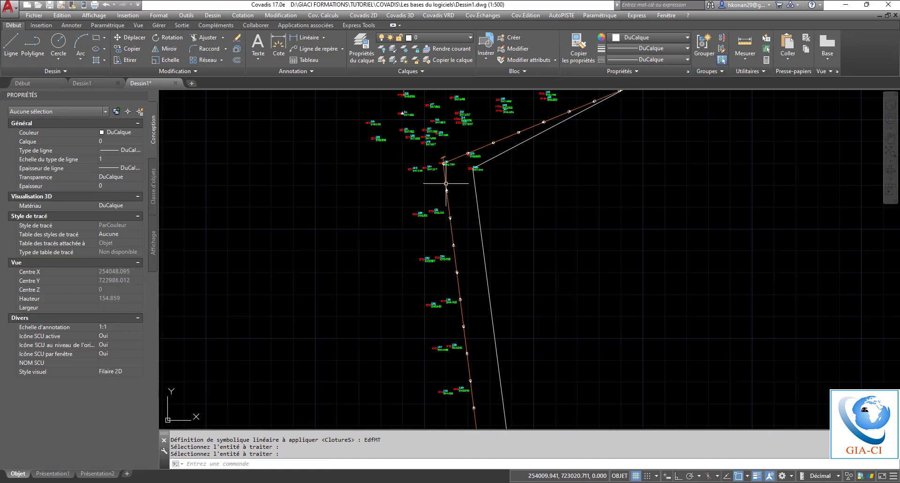
scroll(453, 259, "up", 4)
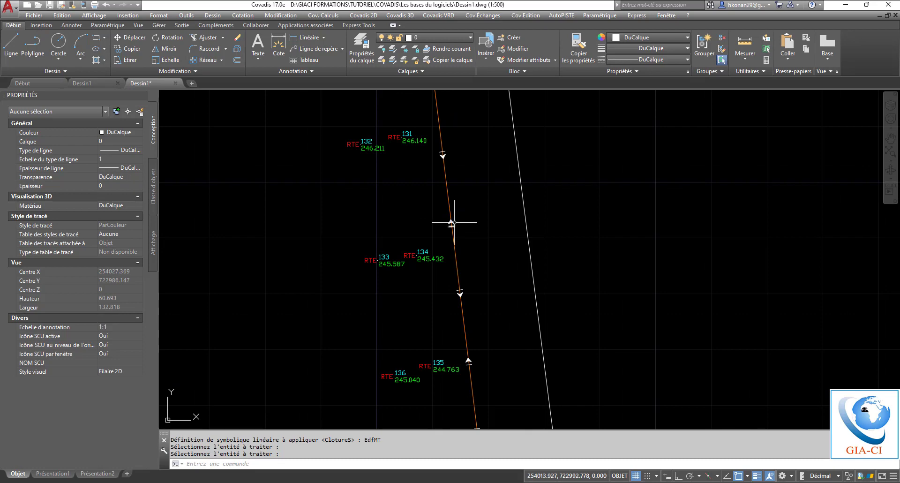
left_click(453, 223)
scroll(453, 219, "up", 5)
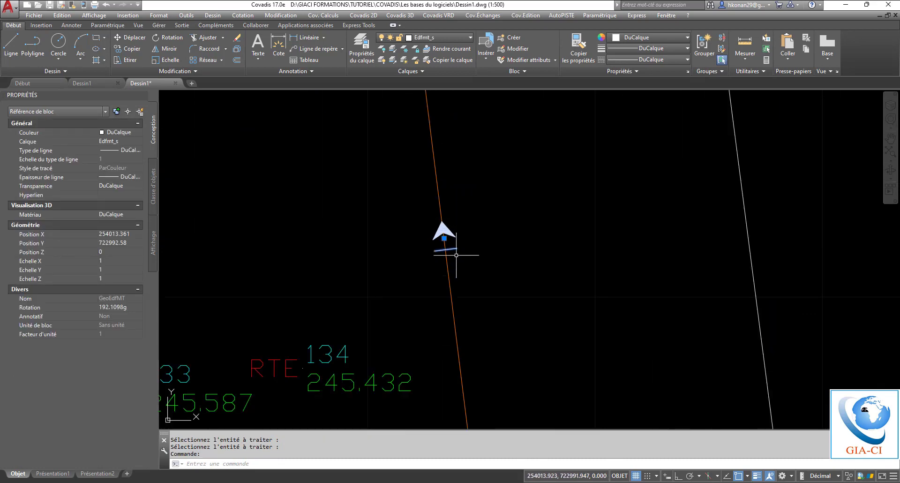
key("Escape")
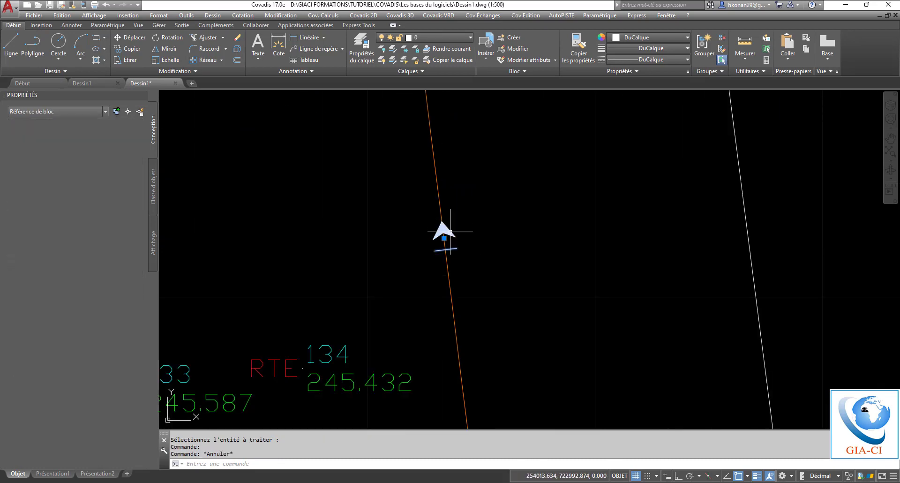
left_click(450, 231)
right_click(463, 169)
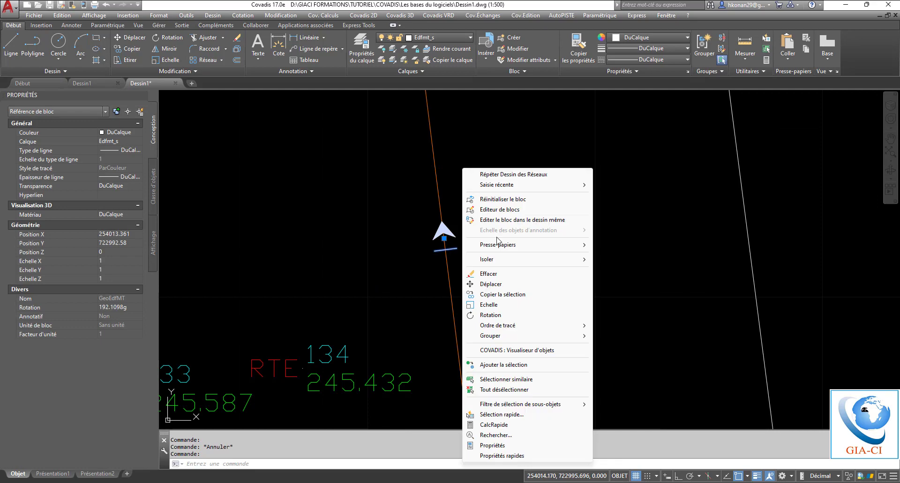
left_click(513, 380)
left_click(428, 37)
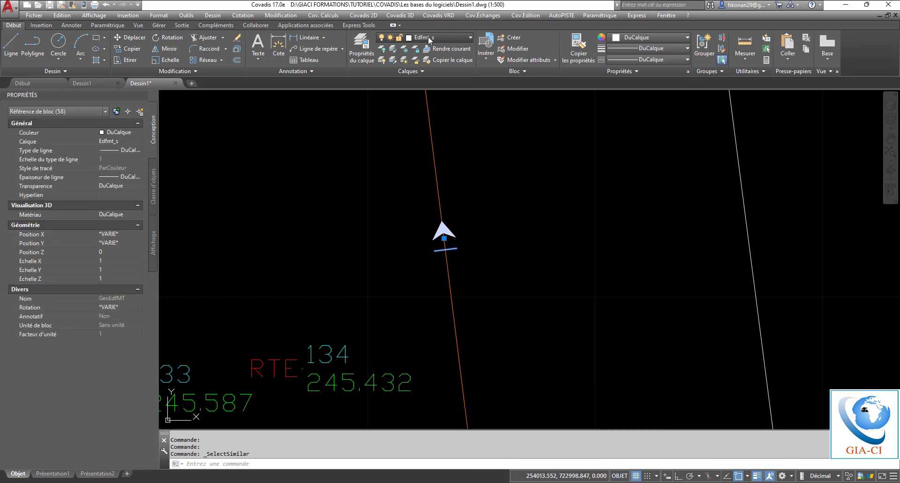
key("Escape")
key("Escape")
key("Escape")
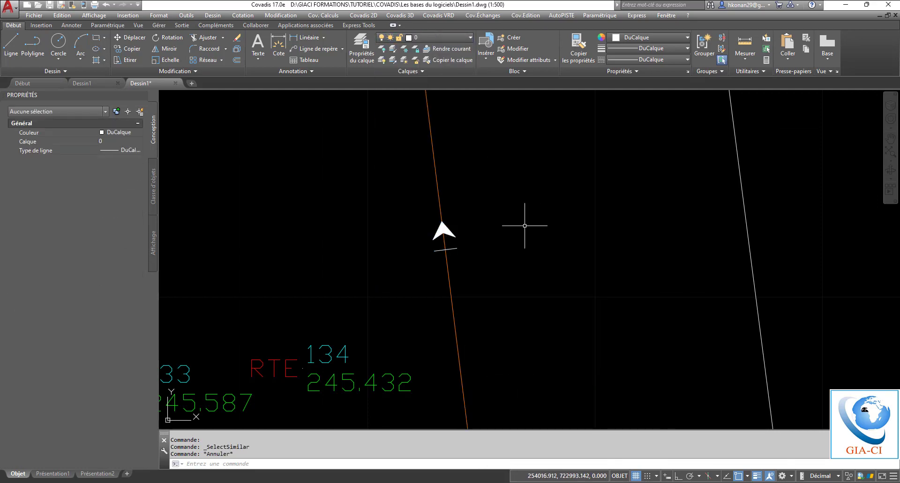
Step: Set the colour of layer Edfmt_s to index 30 in the layer properties manager and close the manager
left_click(363, 52)
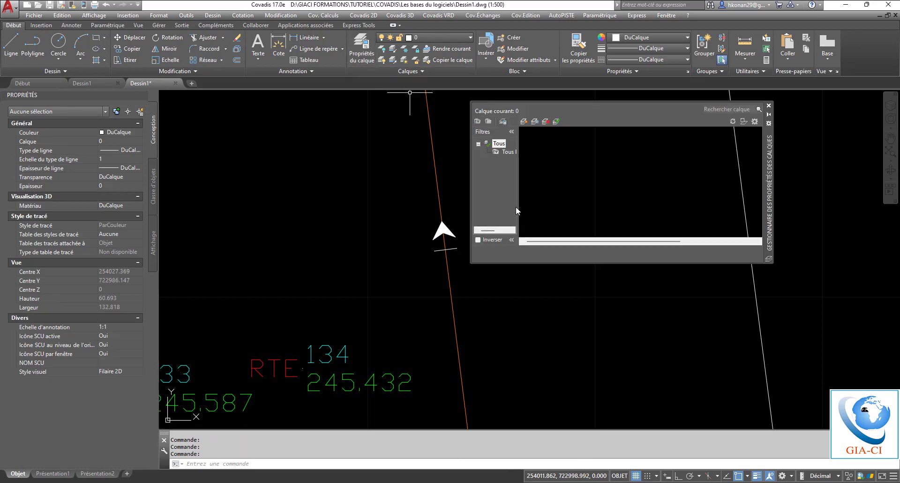
scroll(558, 192, "down", 1)
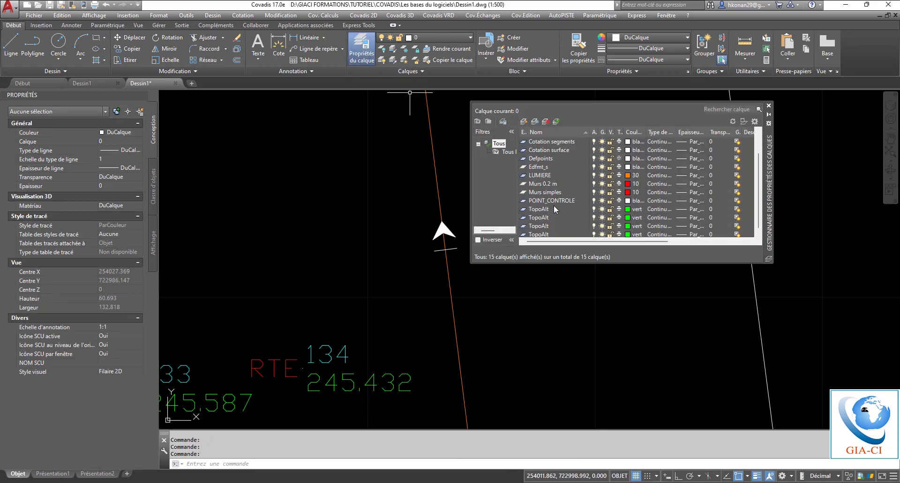
left_click(544, 167)
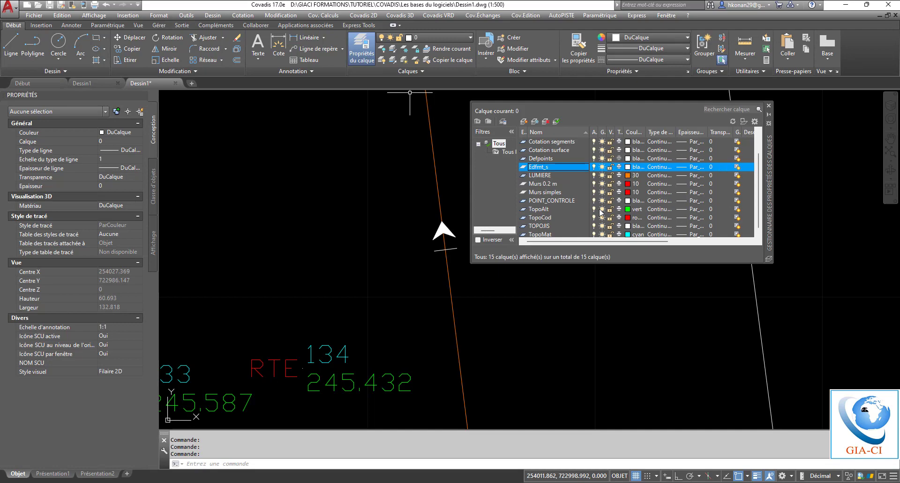
left_click(634, 167)
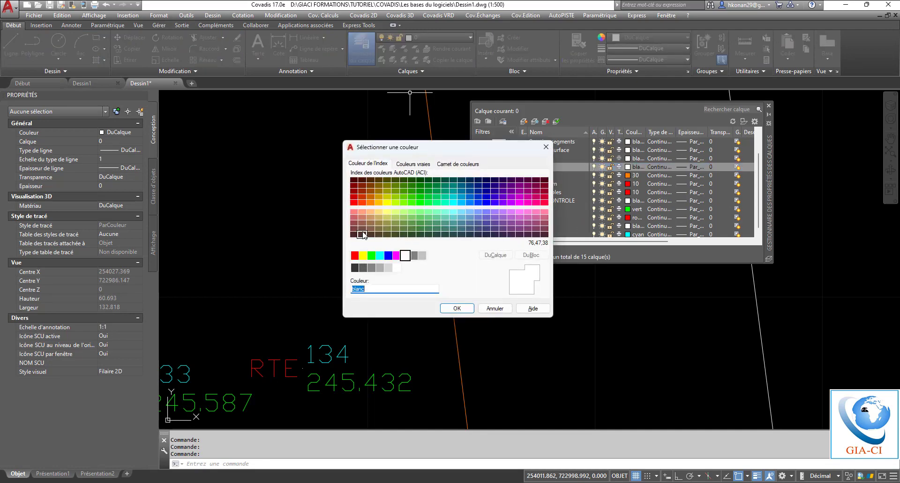
left_click(370, 202)
left_click(457, 308)
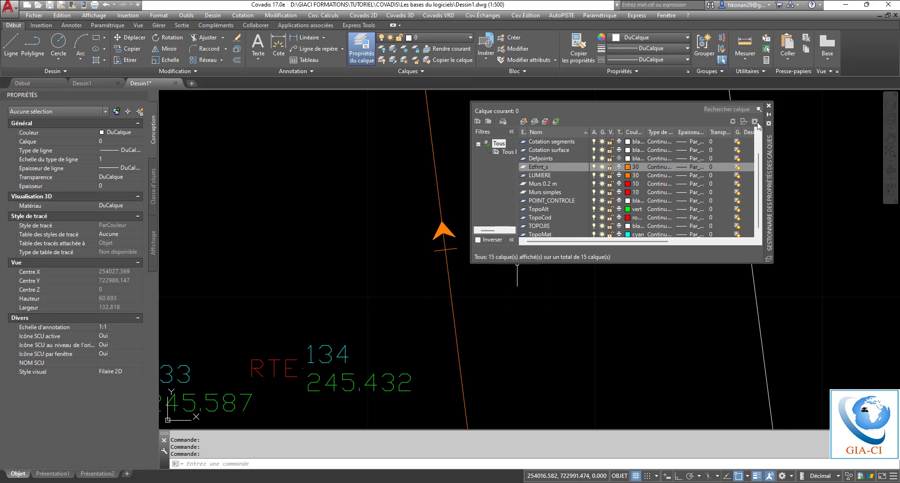
left_click(768, 108)
scroll(526, 195, "down", 5)
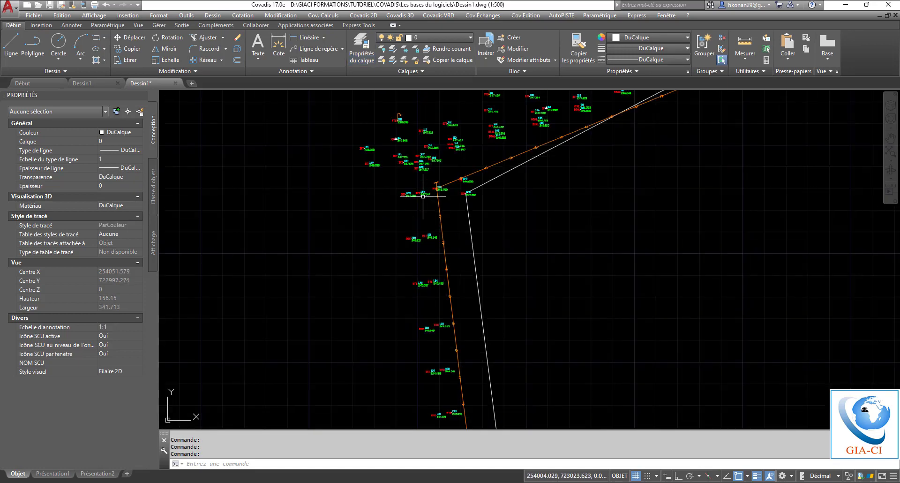
scroll(423, 196, "down", 6)
scroll(438, 316, "up", 3)
scroll(451, 325, "up", 3)
scroll(451, 328, "down", 3)
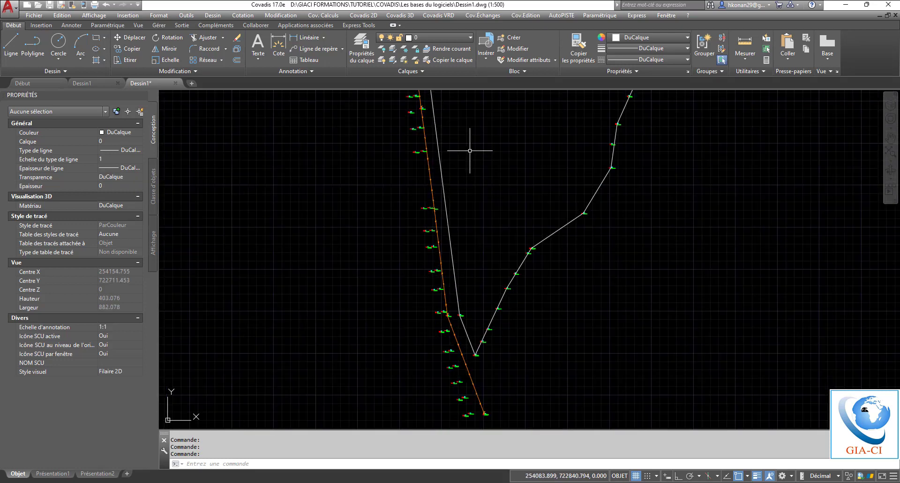
Step: Review the network types offered by Dessin des Réseaux in the Covadis 2D Habillage tools and cancel without applying one
left_click(362, 16)
mouse_move(436, 112)
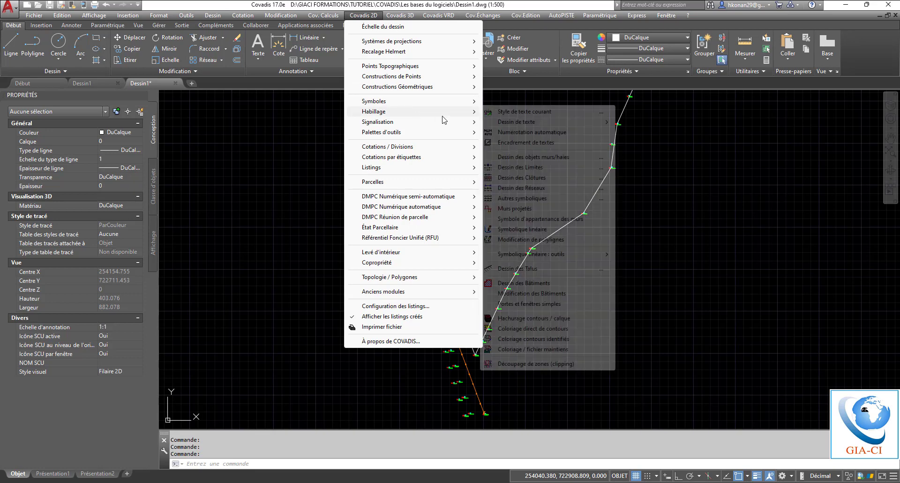
left_click(527, 190)
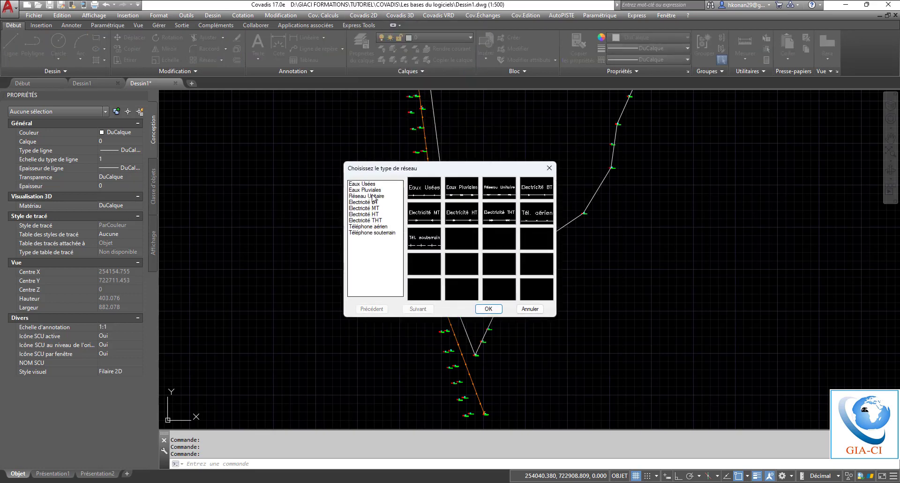
left_click_drag(424, 171, 496, 155)
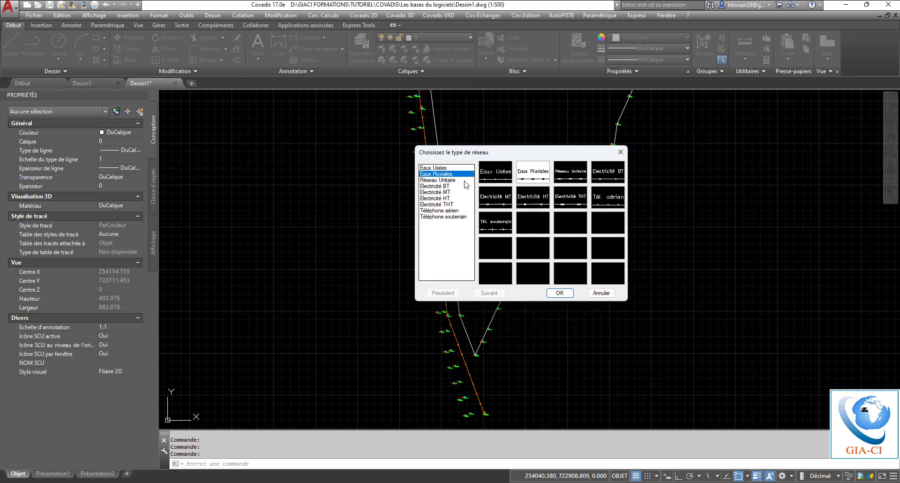
left_click(435, 168)
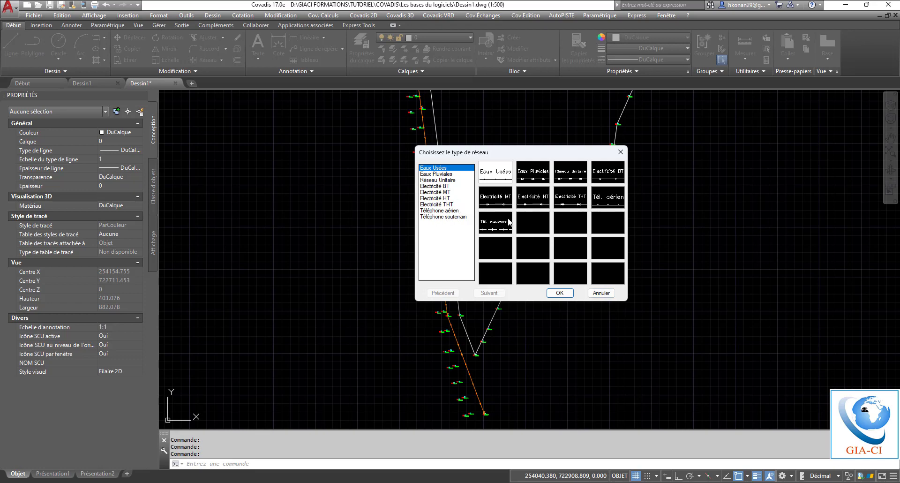
left_click(601, 293)
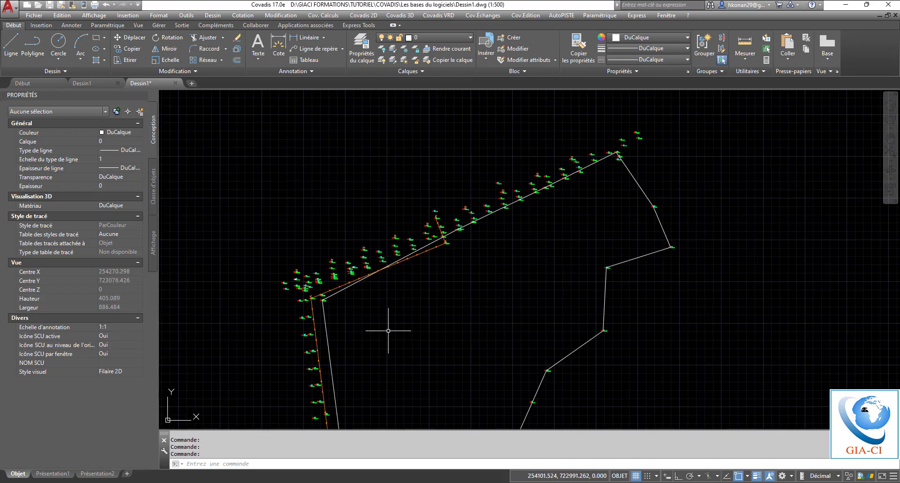
Step: Start a polyline for the top of the slope at HTAL point 49, beside the parcel's upper edge
middle_click_drag(406, 299, 422, 273)
scroll(410, 250, "down", 2)
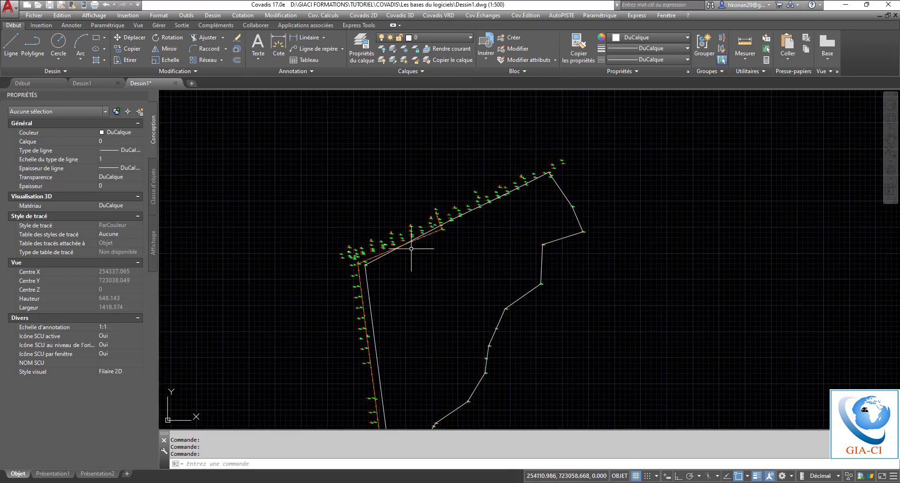
scroll(408, 229, "down", 4)
scroll(406, 227, "up", 4)
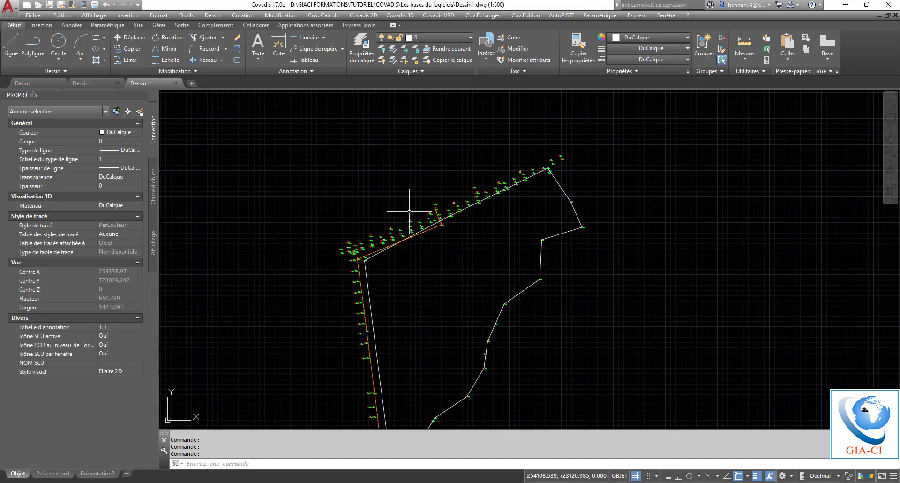
scroll(413, 207, "up", 4)
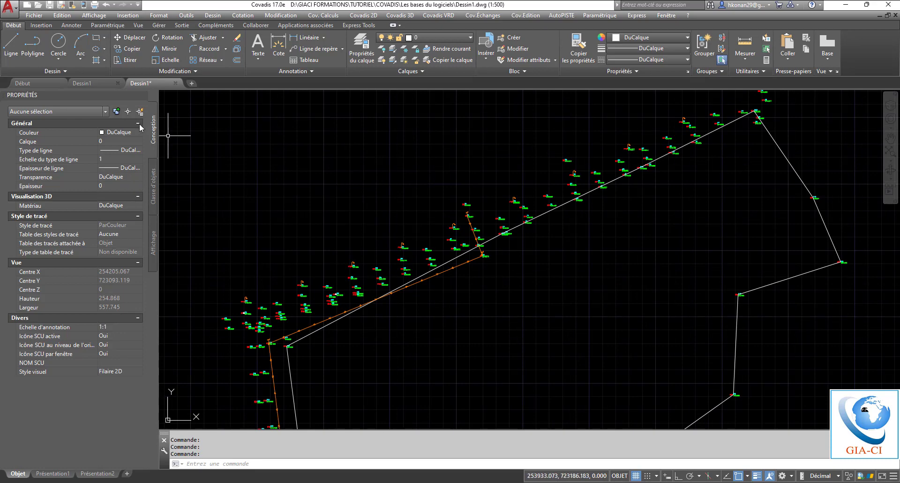
left_click(33, 45)
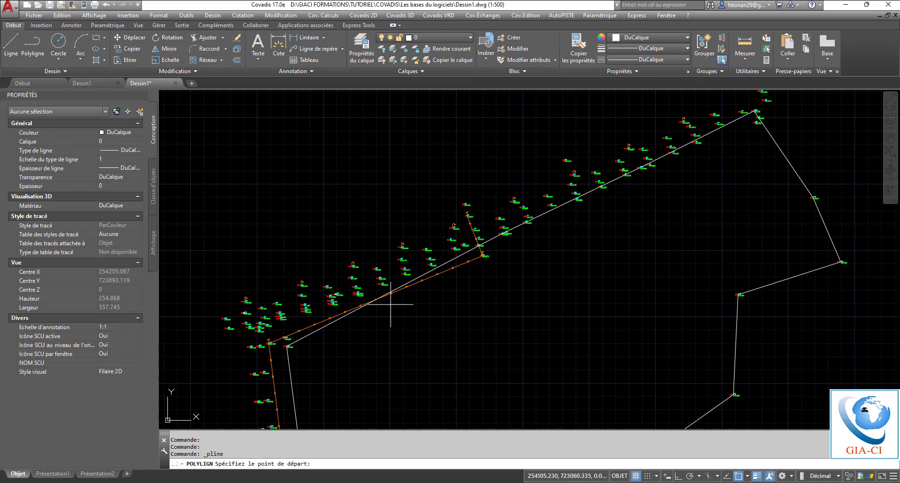
middle_click_drag(552, 222, 512, 302)
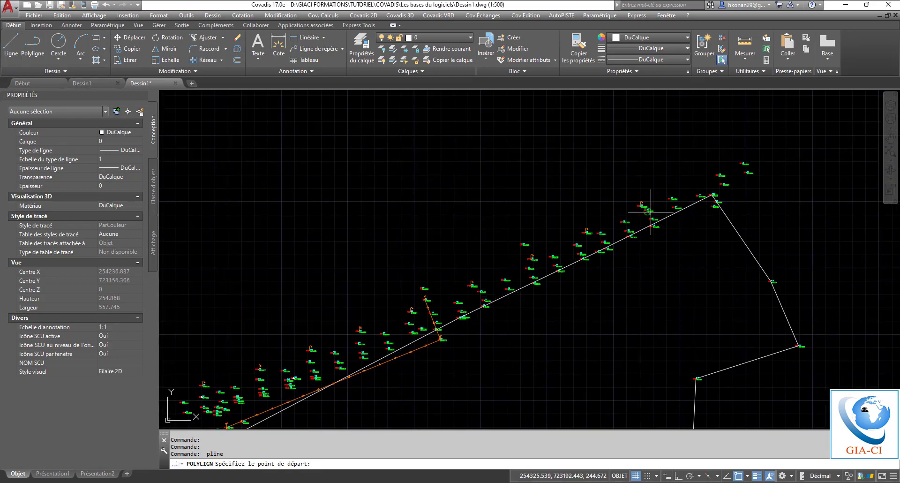
scroll(715, 192, "up", 8)
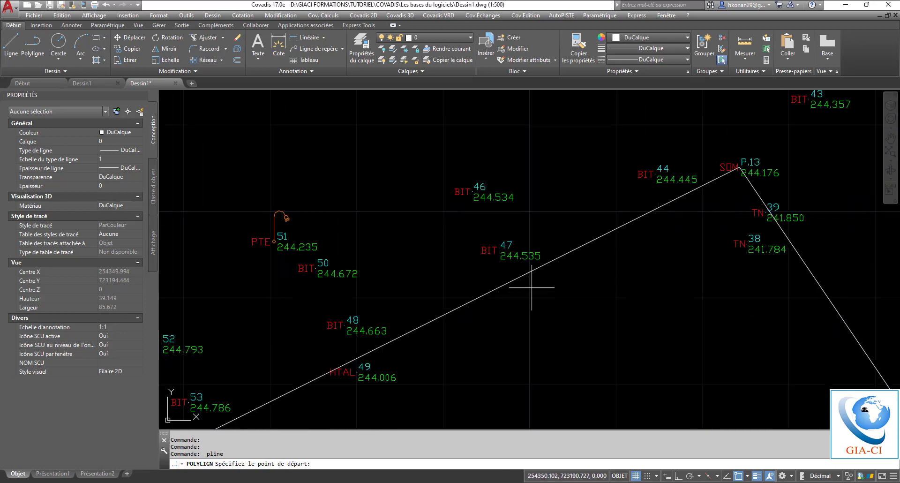
scroll(630, 198, "down", 2)
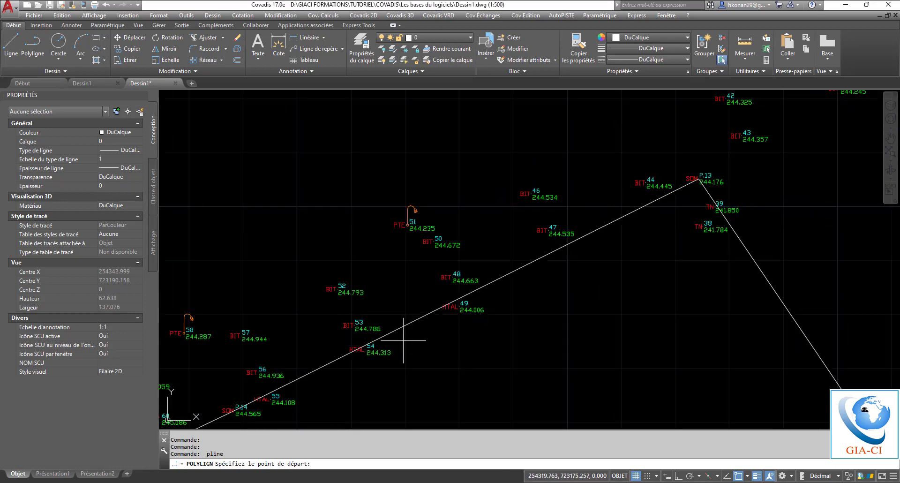
scroll(403, 341, "up", 2)
scroll(505, 279, "up", 3)
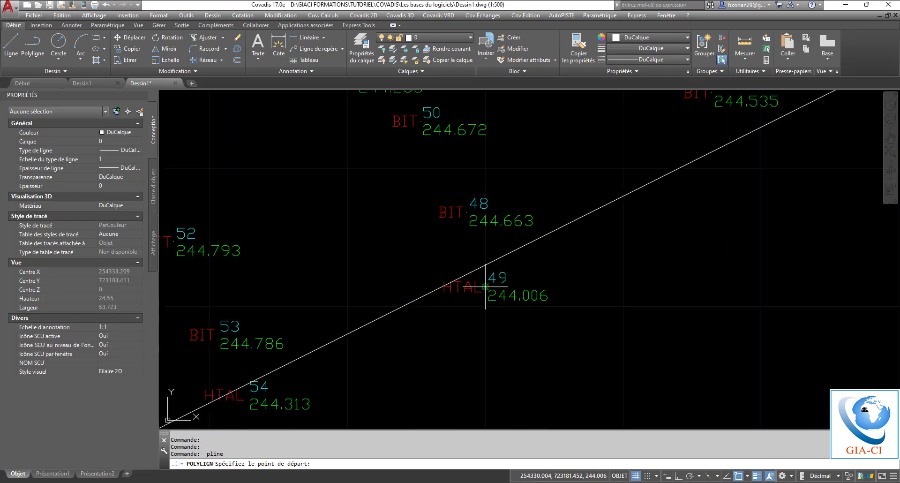
left_click(492, 285)
Step: Extend the slope-top polyline through HTAL points 54 and 55 to HT point 61
scroll(548, 238, "down", 6)
scroll(509, 242, "up", 6)
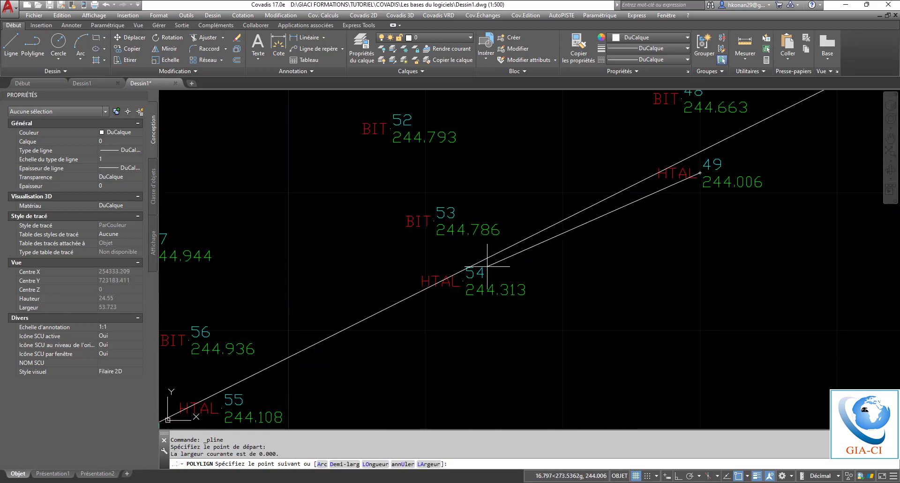
left_click(464, 280)
scroll(412, 270, "up", 4)
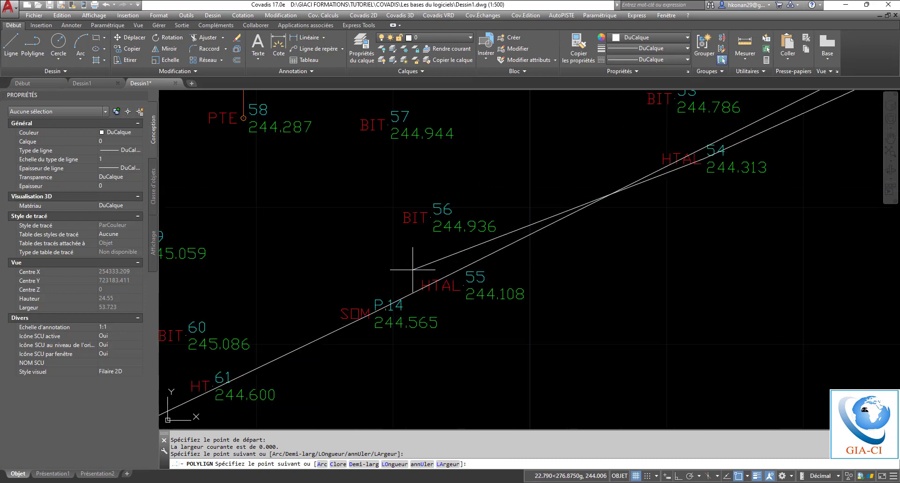
left_click(372, 314)
scroll(466, 251, "down", 3)
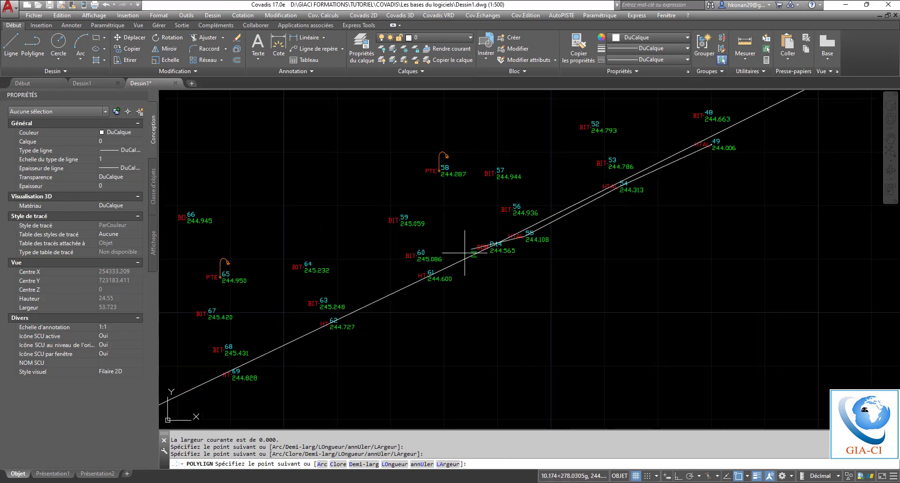
scroll(432, 267, "up", 3)
scroll(431, 268, "down", 5)
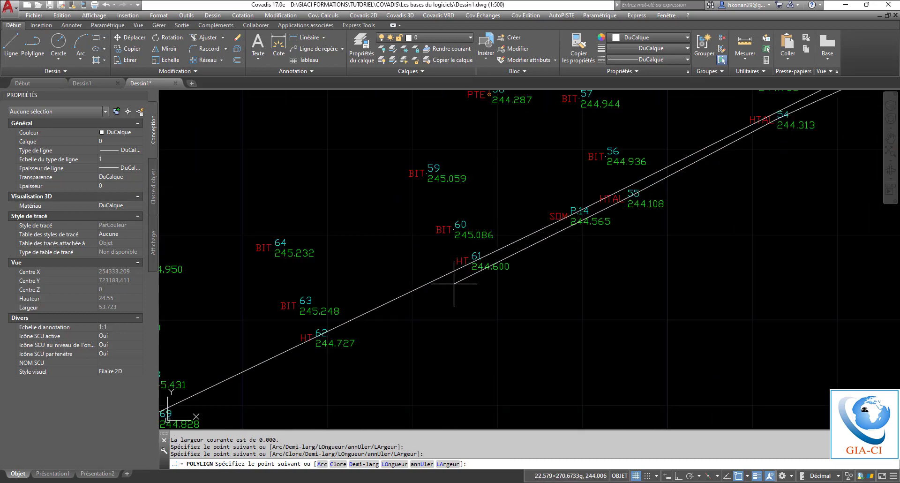
scroll(469, 259, "up", 4)
scroll(471, 258, "up", 1)
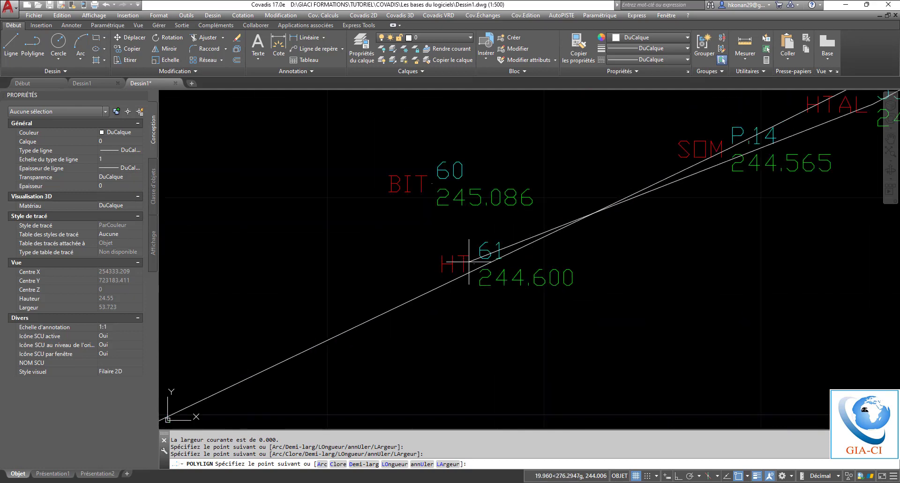
left_click(472, 257)
Step: Continue the slope-top polyline through HT points 62 and 69 and along the following HT points, ending the command
scroll(498, 242, "down", 7)
scroll(412, 277, "up", 4)
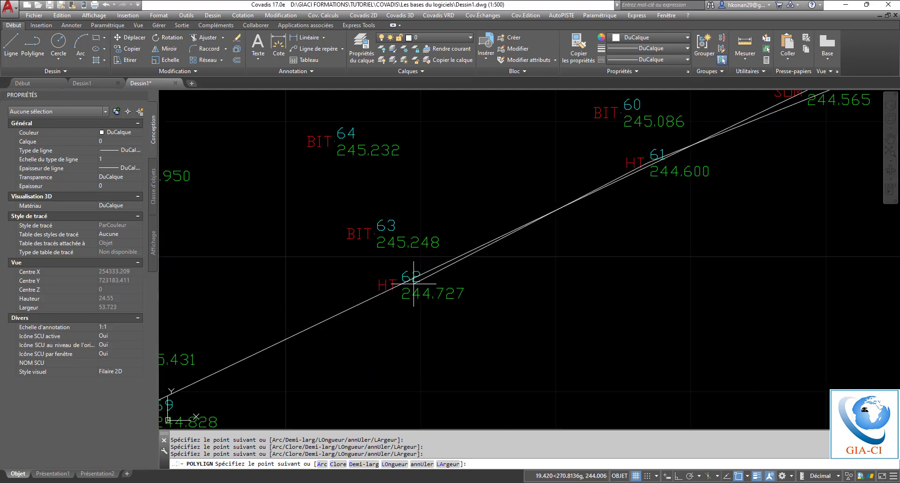
scroll(424, 263, "down", 4)
scroll(429, 261, "down", 7)
scroll(457, 277, "up", 7)
scroll(493, 267, "up", 2)
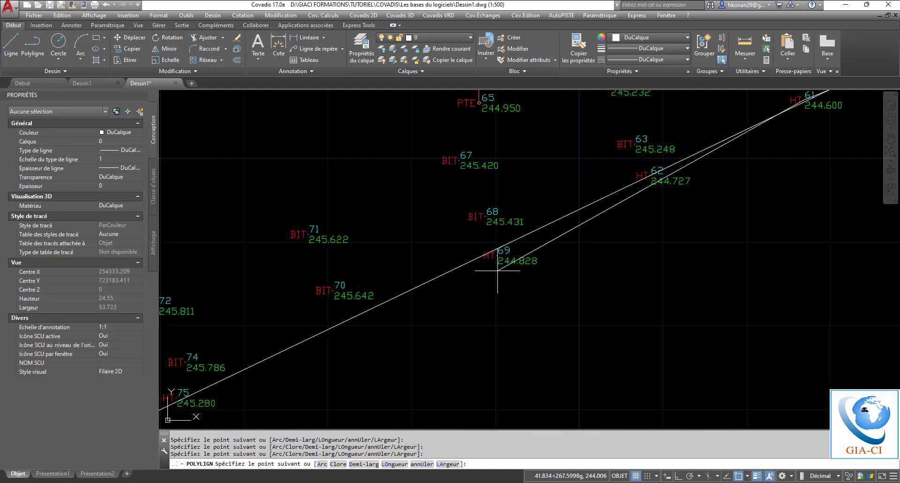
left_click(499, 254)
scroll(515, 200, "down", 5)
scroll(445, 291, "up", 5)
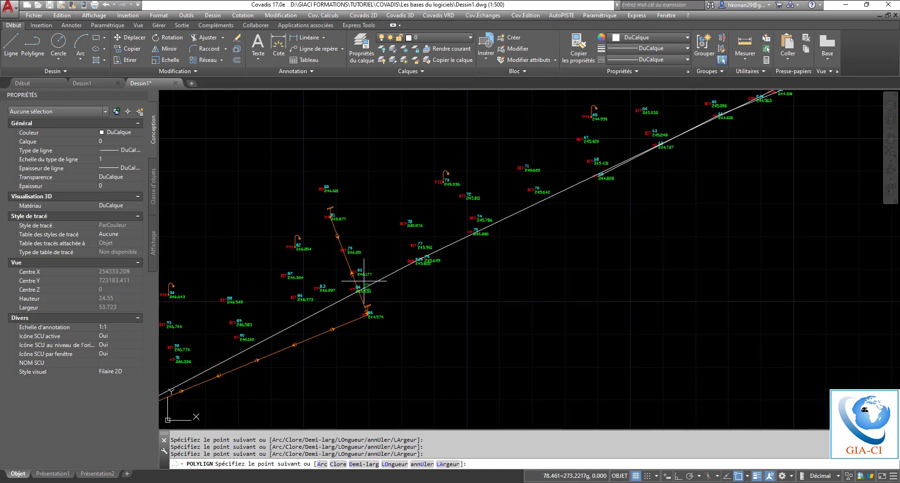
key("Escape")
key("Escape")
Step: Start Dessin des Talus from the Covadis 2D Habillage tools with Talus type 2
scroll(342, 207, "down", 8)
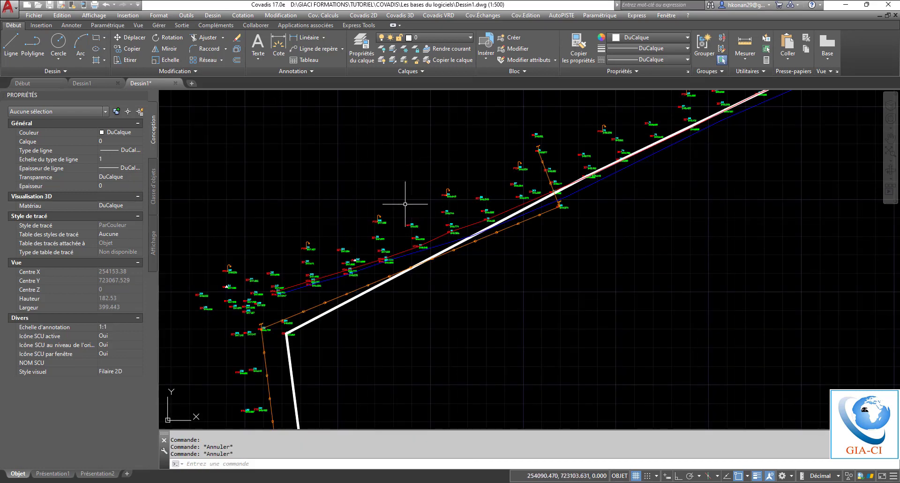
scroll(328, 273, "up", 5)
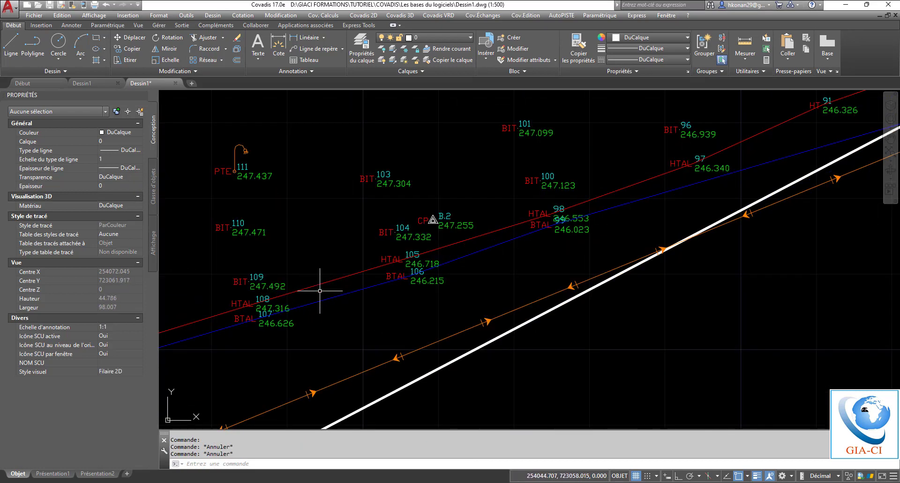
scroll(323, 295, "down", 4)
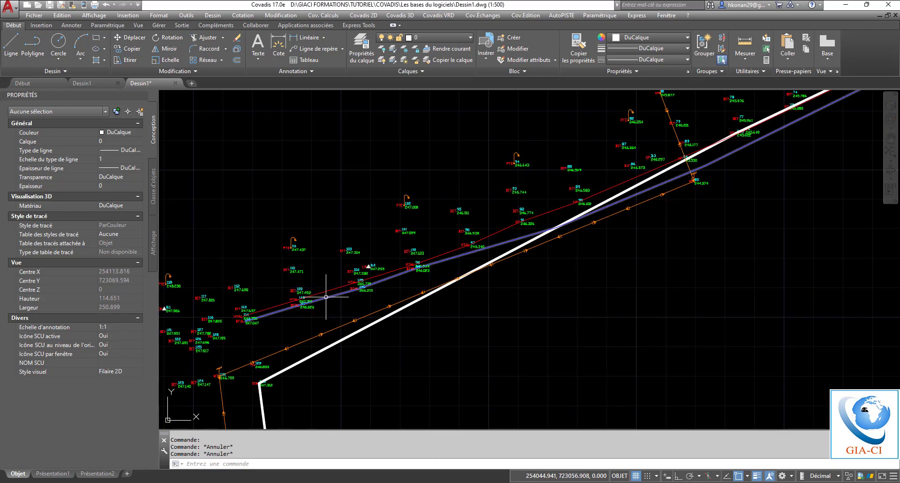
scroll(314, 296, "down", 2)
scroll(314, 296, "down", 4)
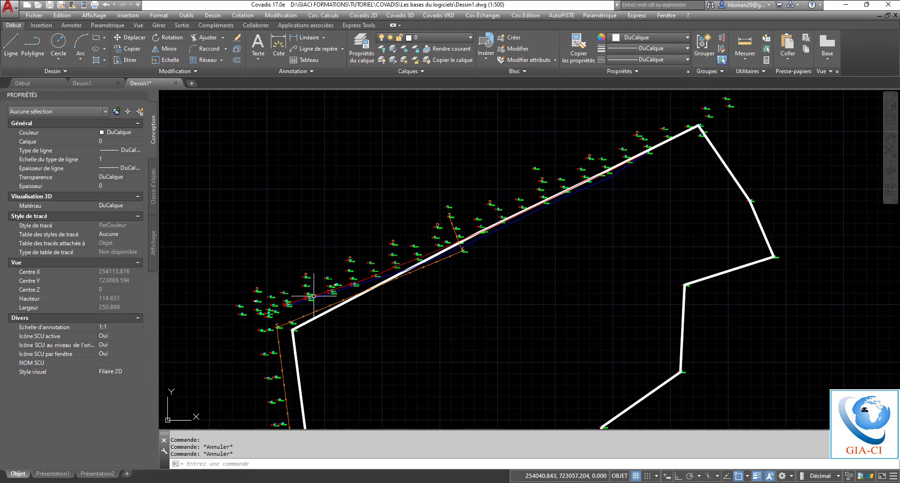
scroll(333, 296, "up", 4)
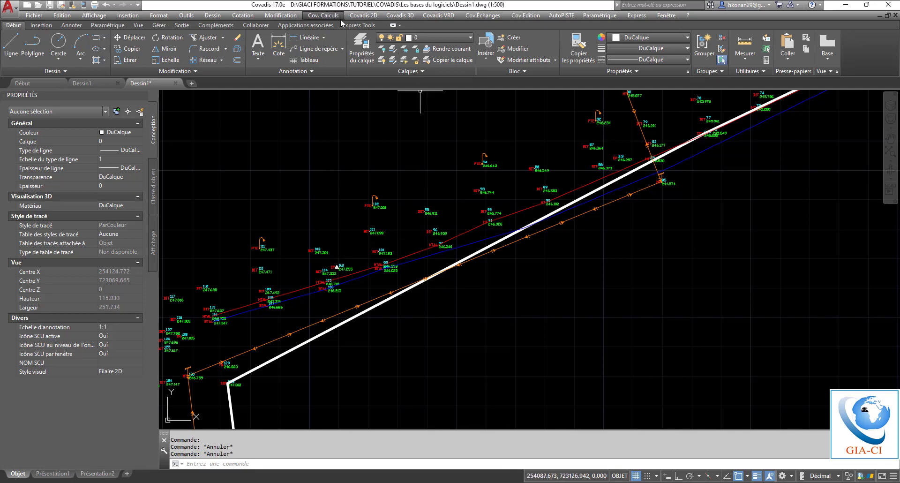
left_click(363, 15)
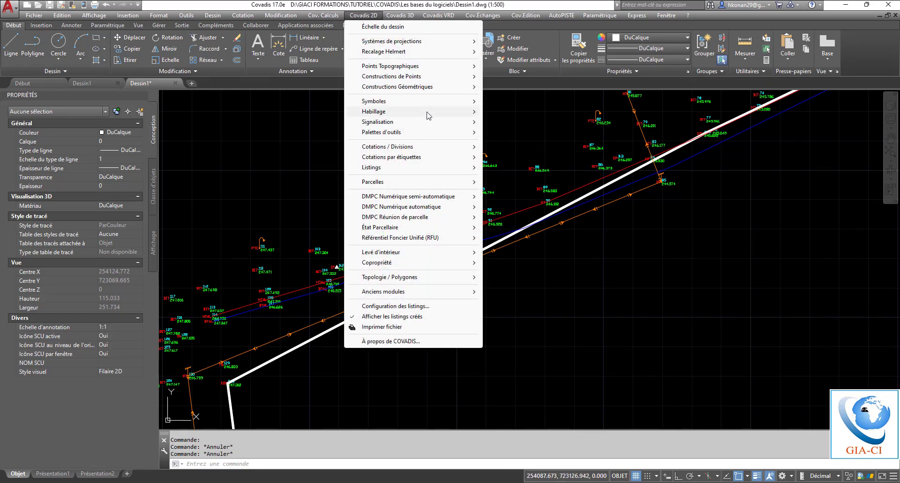
mouse_move(438, 115)
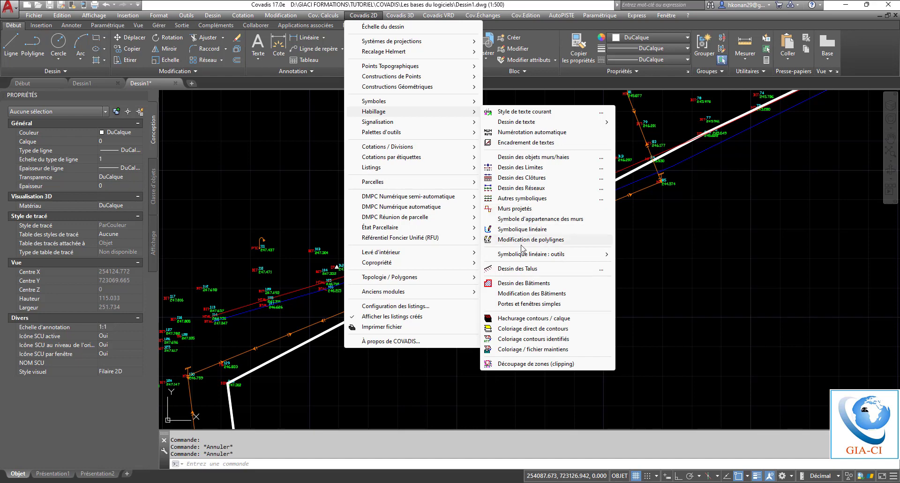
left_click(518, 269)
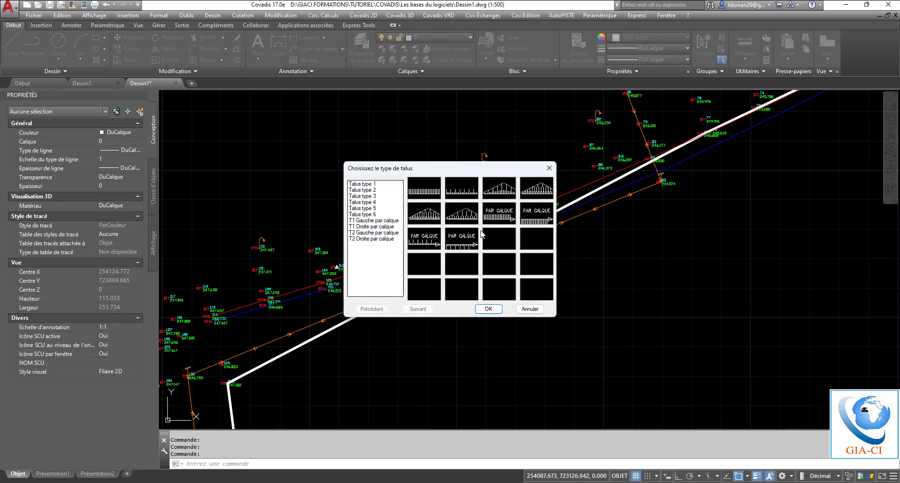
left_click_drag(454, 173, 524, 167)
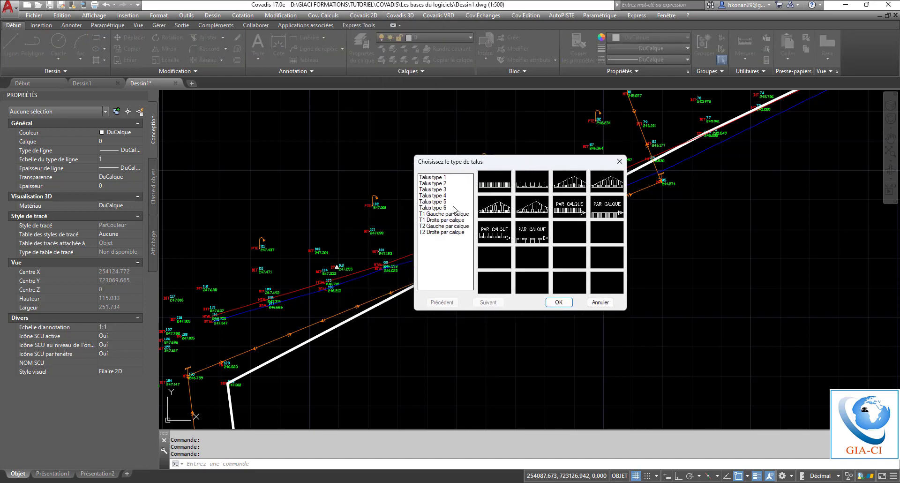
left_click(525, 189)
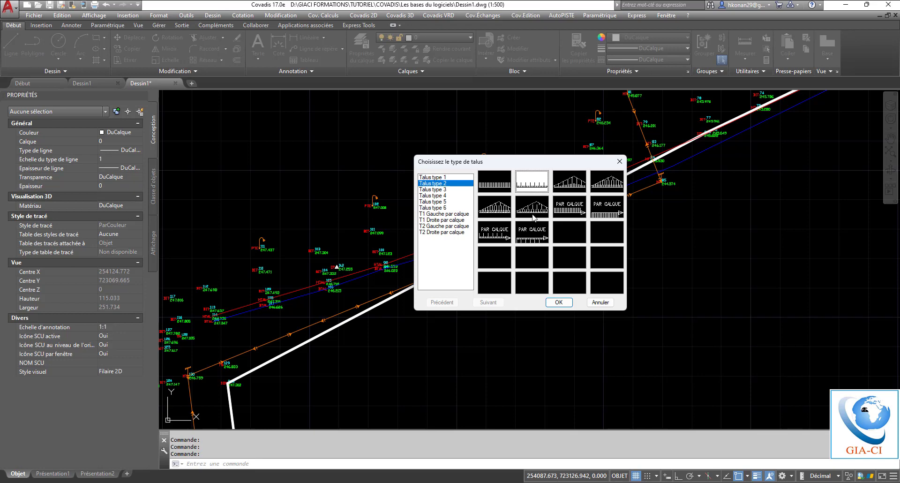
left_click(567, 305)
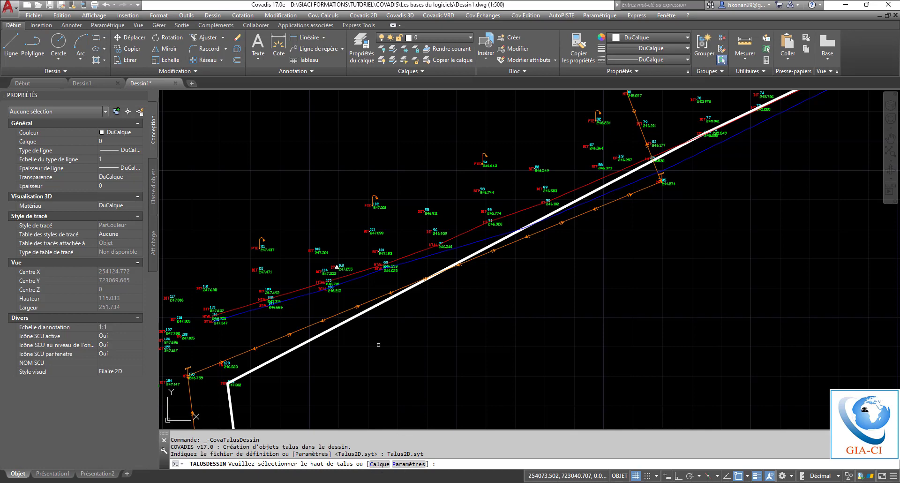
Step: Review the Talus2D.syt parameters for the barbules' layer colour, short-stroke length, spacing and short-stroke count, then accept the settings
left_click(408, 463)
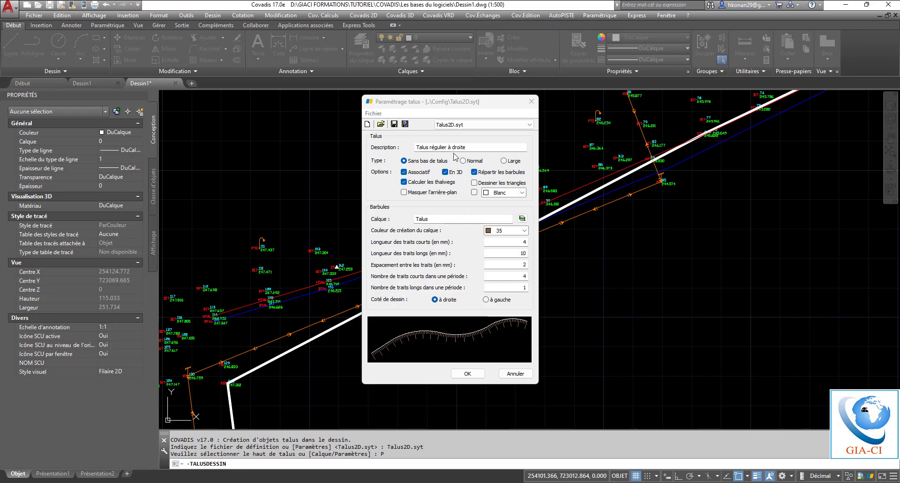
left_click(510, 232)
left_click(510, 231)
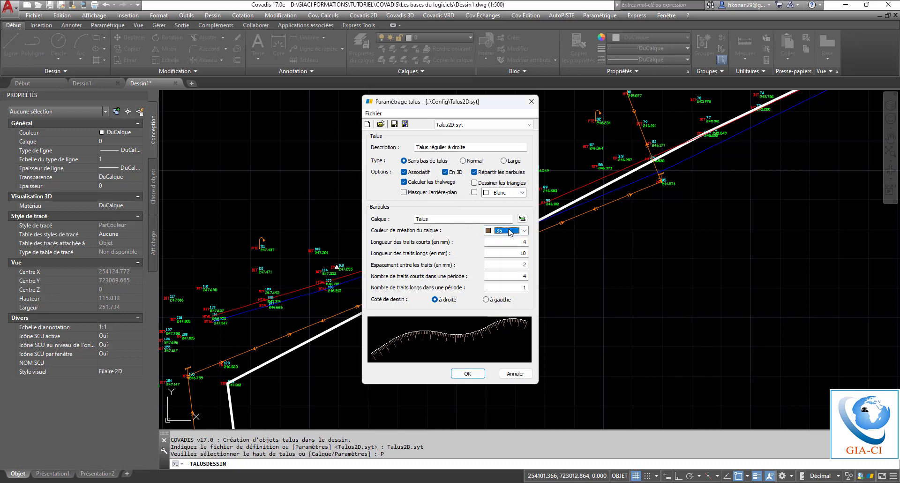
left_click(510, 232)
left_click(508, 237)
left_click(521, 242)
left_click(514, 266)
left_click(515, 276)
left_click(473, 374)
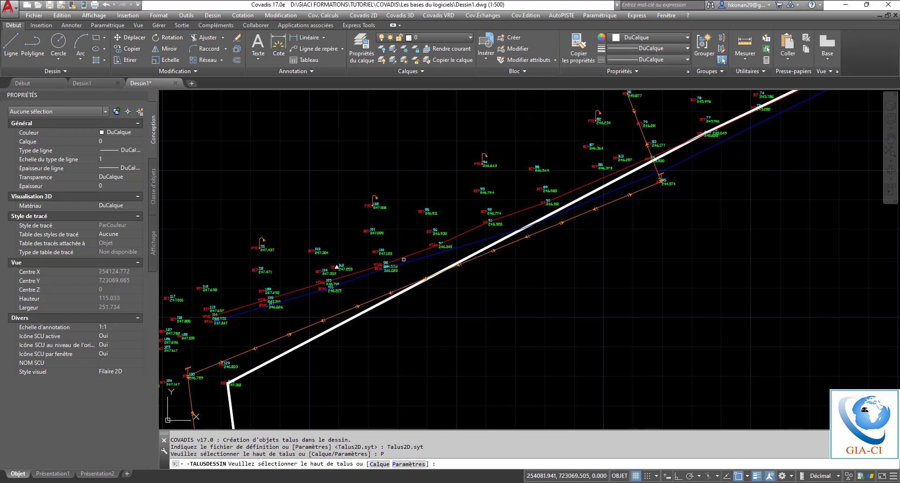
Step: Draw the type 2 slope from the red slope-top polyline toward the blue slope-foot polyline, ending the command
left_click(404, 248)
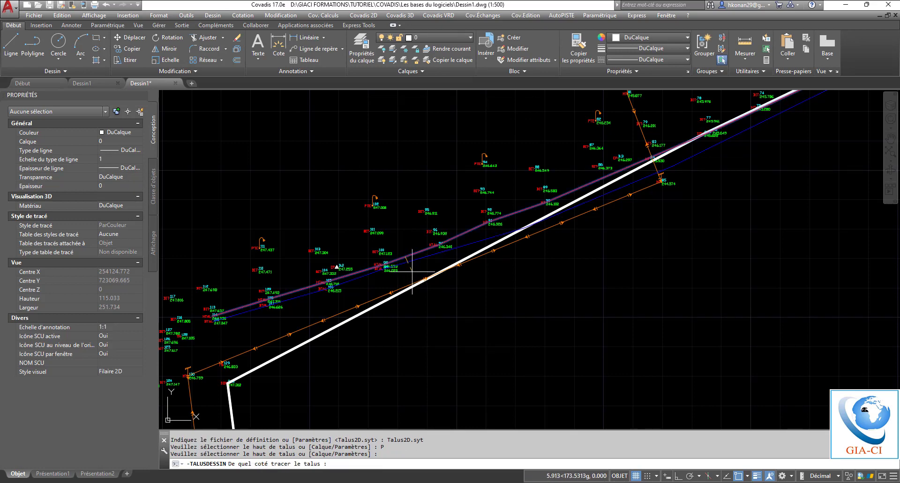
scroll(413, 276, "up", 6)
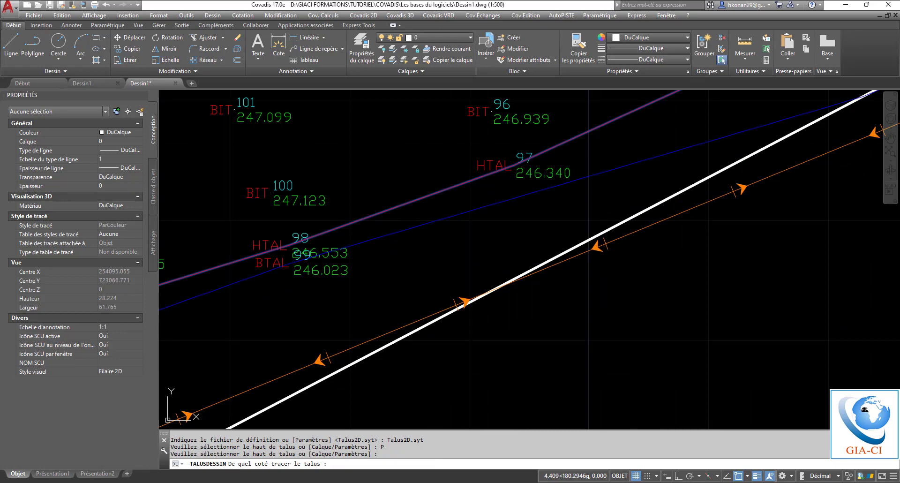
left_click(398, 265)
scroll(408, 270, "down", 5)
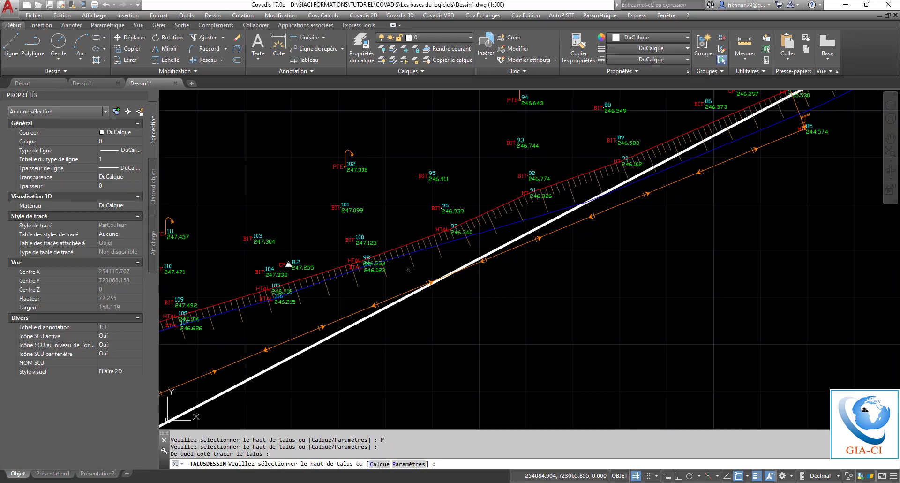
key("Return")
Step: Examine the slope's short and long barbules along the whole slope-top polyline against the blue slope-foot line
scroll(407, 267, "down", 3)
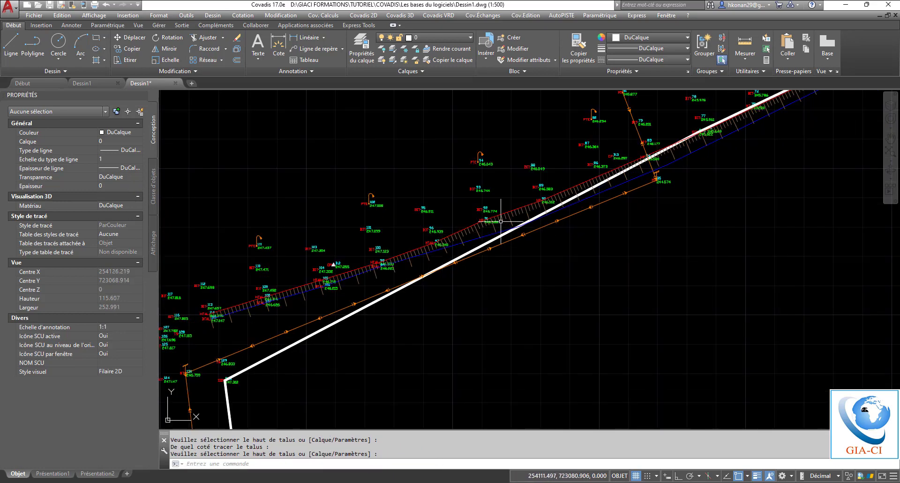
scroll(498, 285, "up", 3)
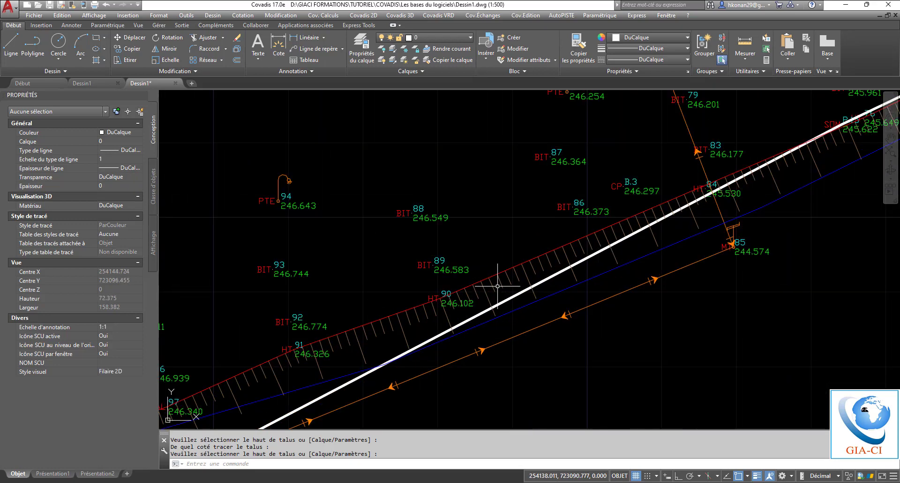
scroll(495, 284, "down", 3)
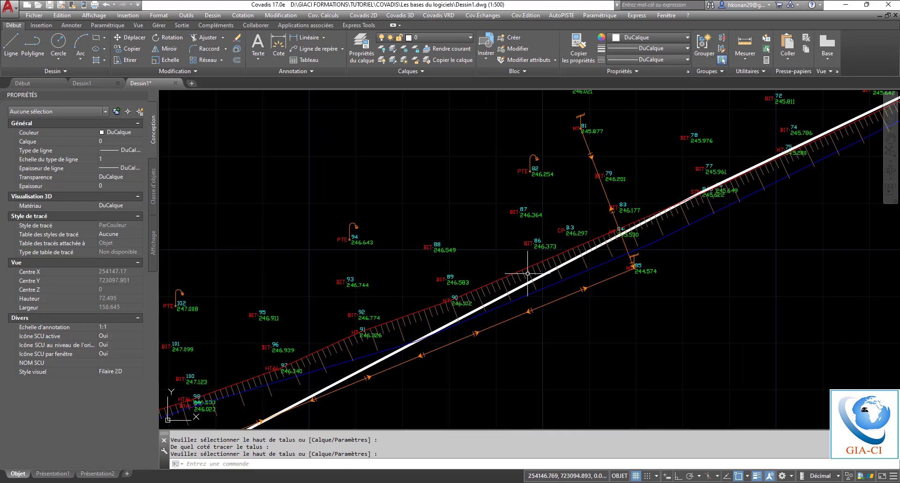
scroll(528, 274, "up", 2)
scroll(528, 273, "up", 5)
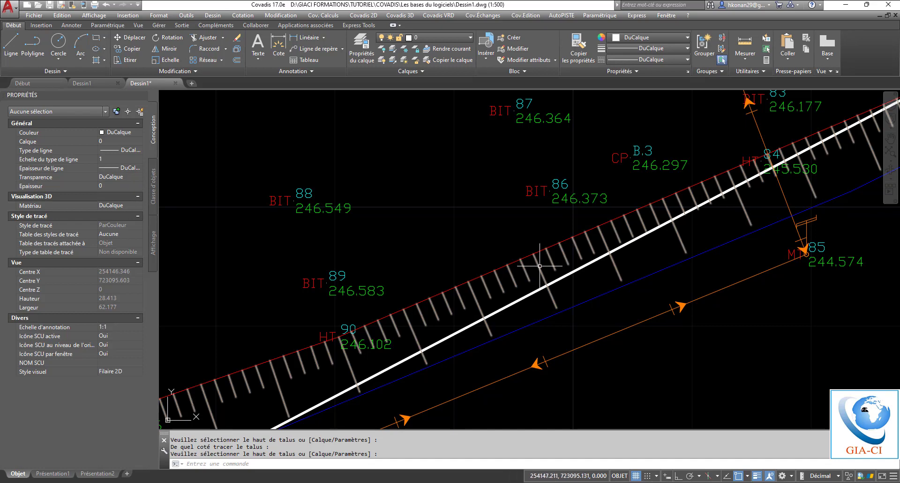
scroll(512, 273, "down", 6)
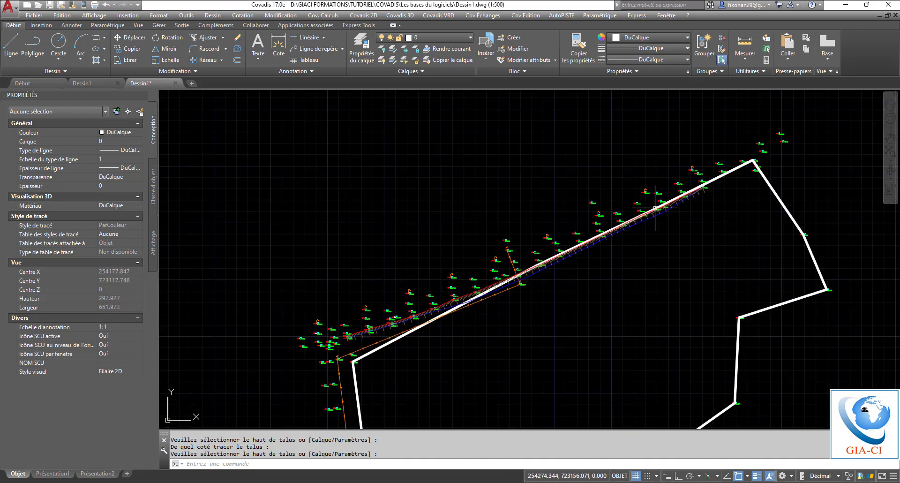
scroll(673, 185, "up", 1)
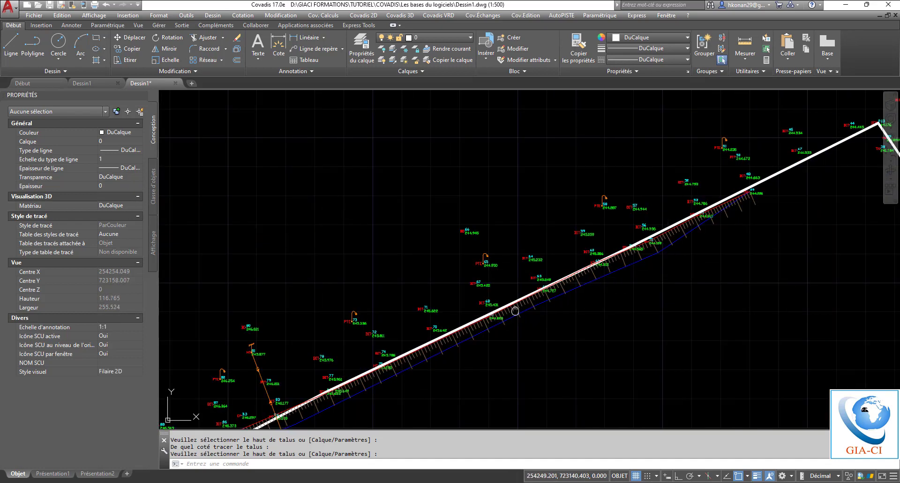
middle_click_drag(515, 310, 574, 199)
scroll(572, 201, "down", 4)
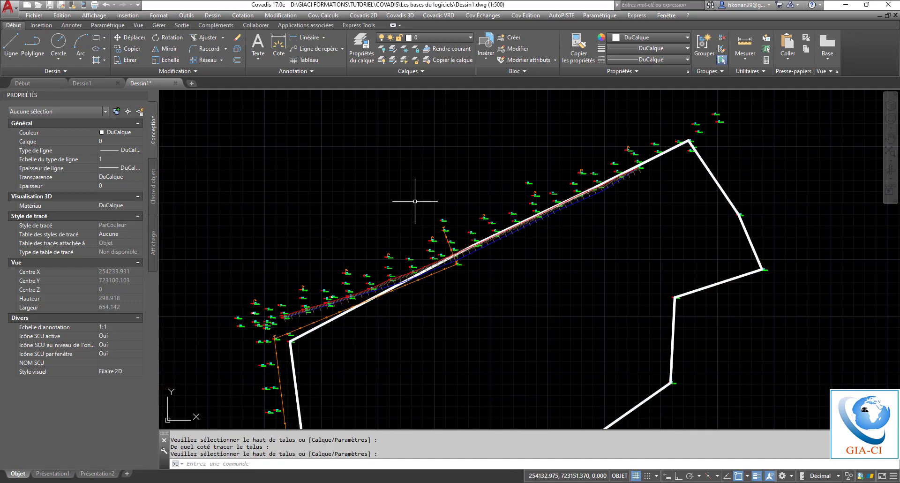
key("Return")
key("Escape")
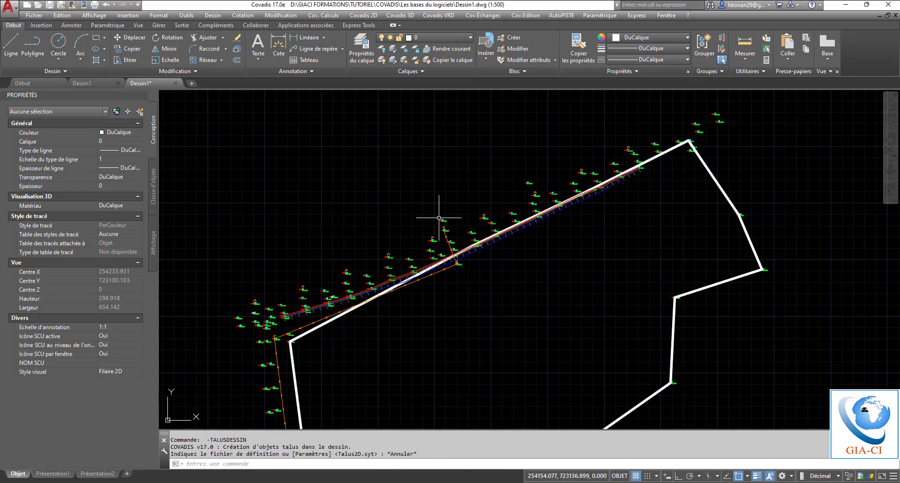
key("Escape")
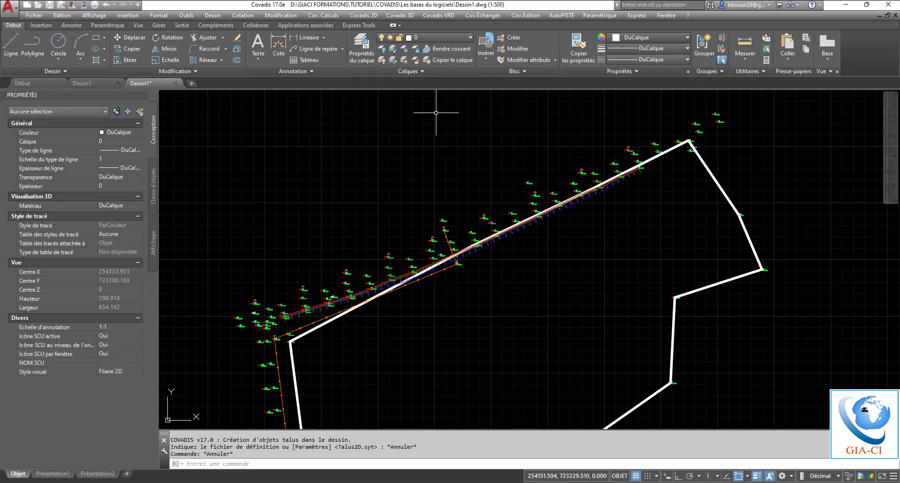
left_click(363, 15)
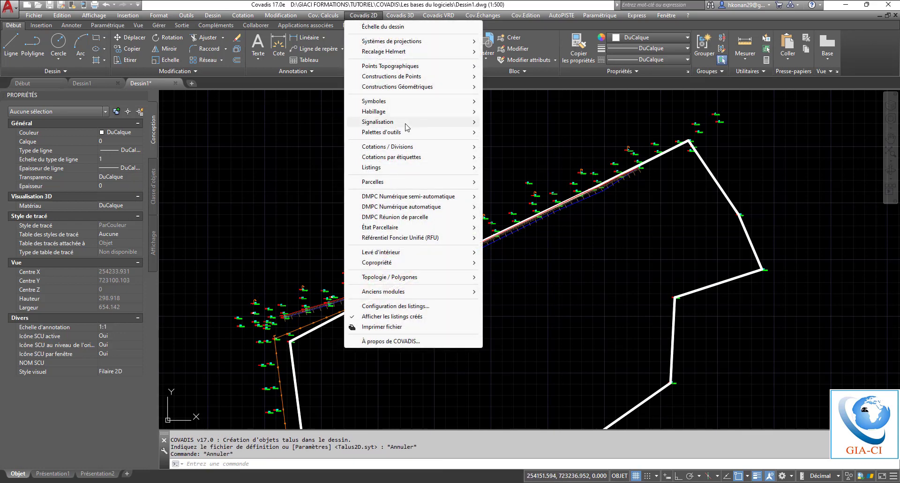
mouse_move(451, 115)
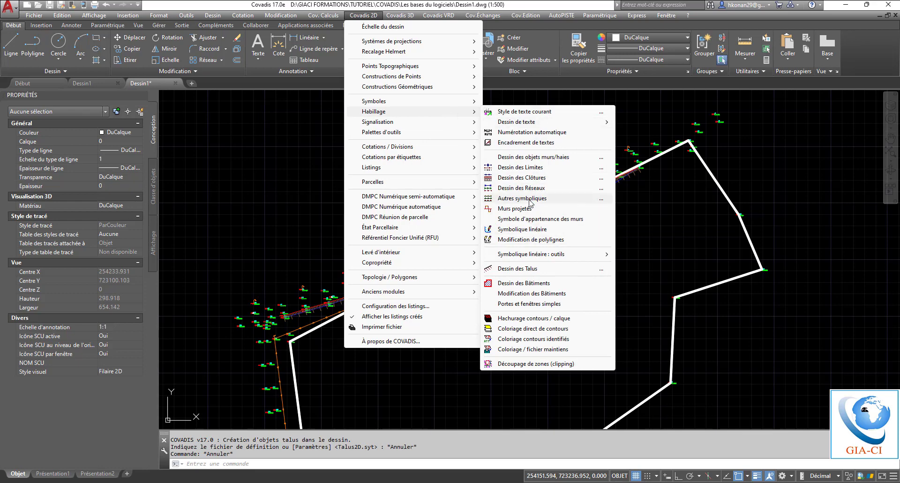
left_click(528, 268)
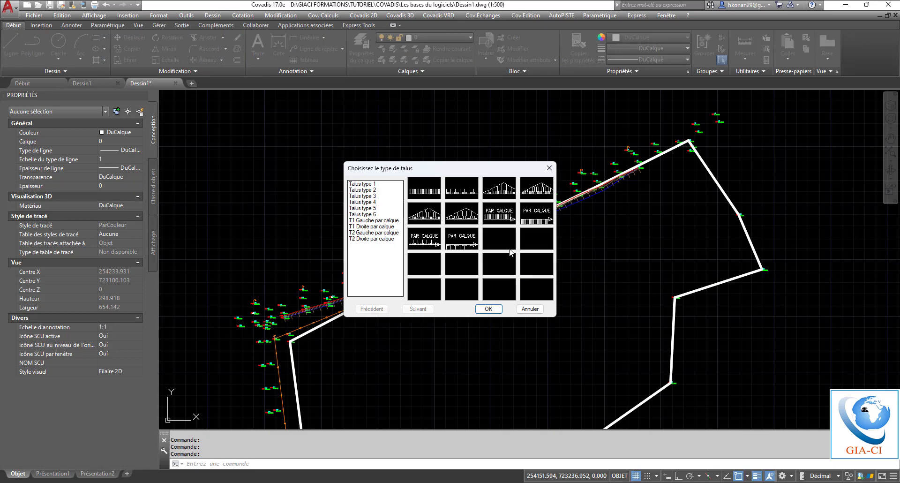
left_click(530, 308)
Step: Erase the type 2 slope barbules, keeping the slope-top and slope-foot polylines
key("ctrl+z")
scroll(498, 246, "up", 8)
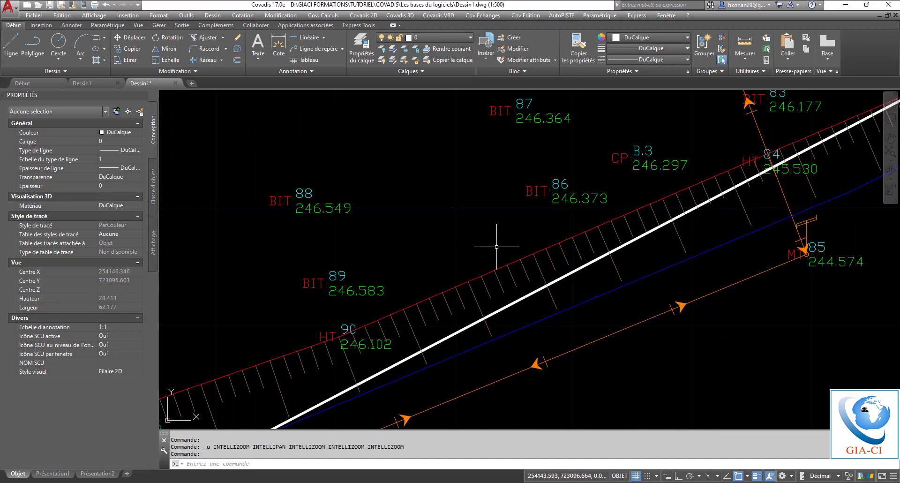
left_click(517, 276)
key("Delete")
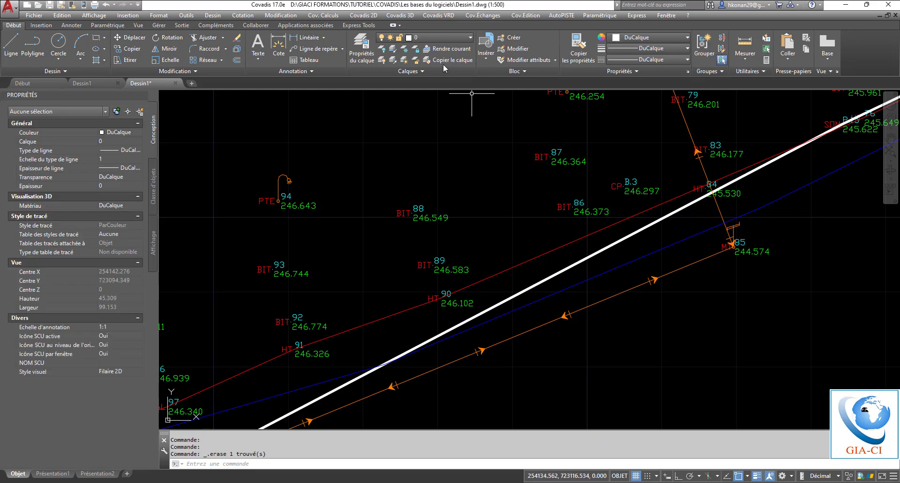
Step: Start Dessin des Talus from the Covadis 2D Habillage tools with Talus type 3
left_click(363, 15)
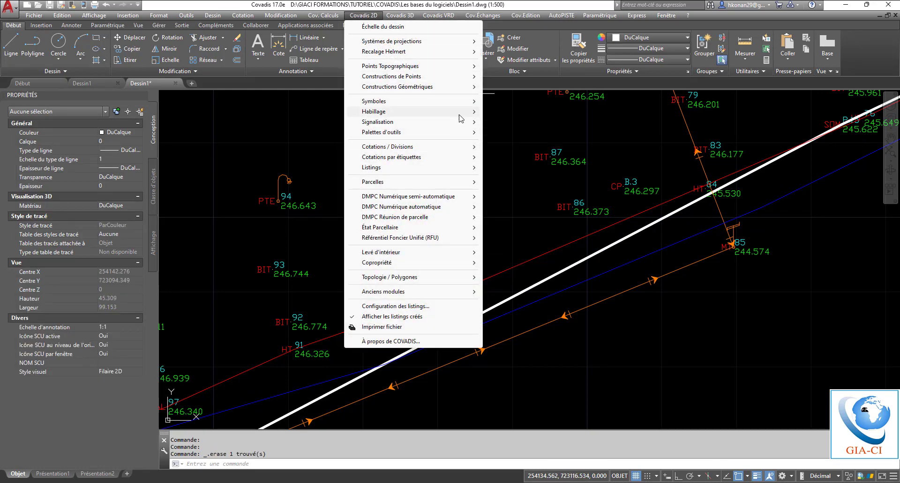
mouse_move(461, 114)
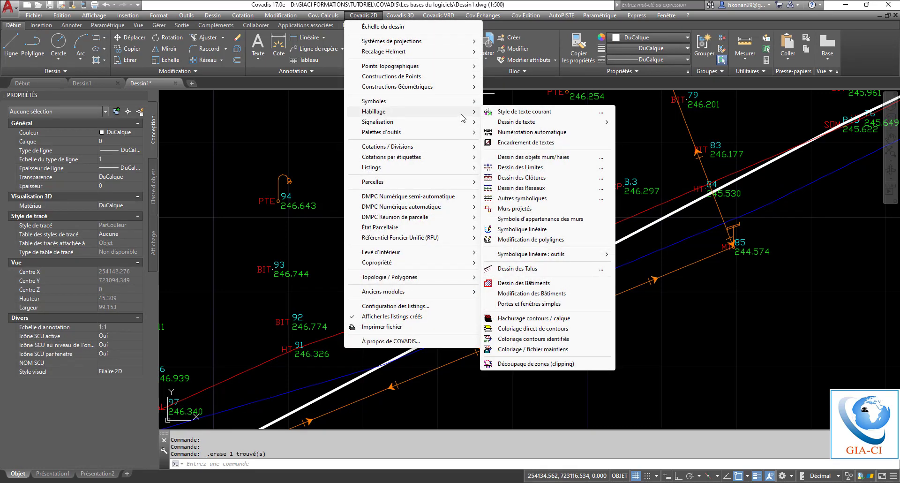
left_click(525, 268)
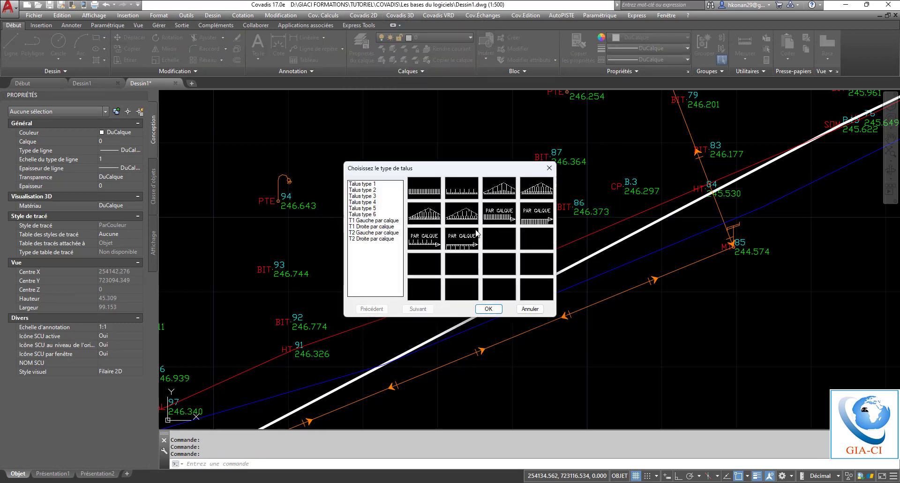
left_click(504, 190)
left_click(489, 309)
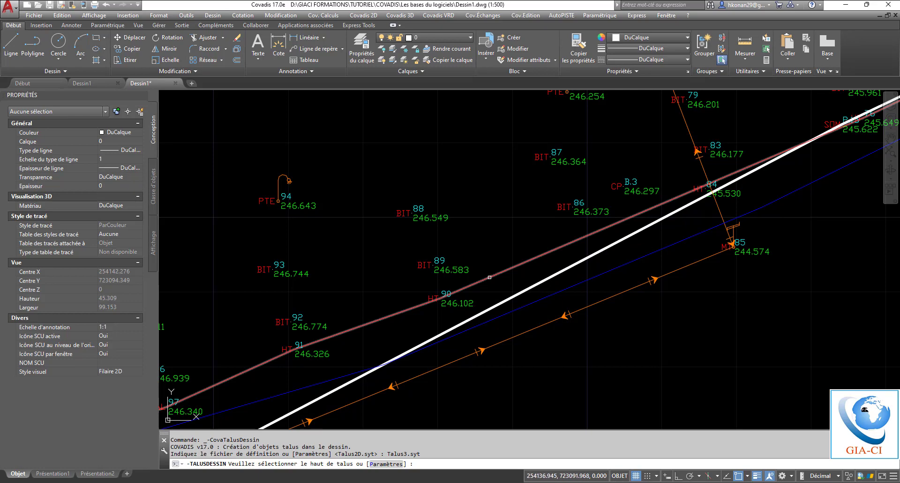
Step: Draw the type 3 slope between the red slope-top polyline and the blue slope-foot polyline, ending the command
left_click(489, 278)
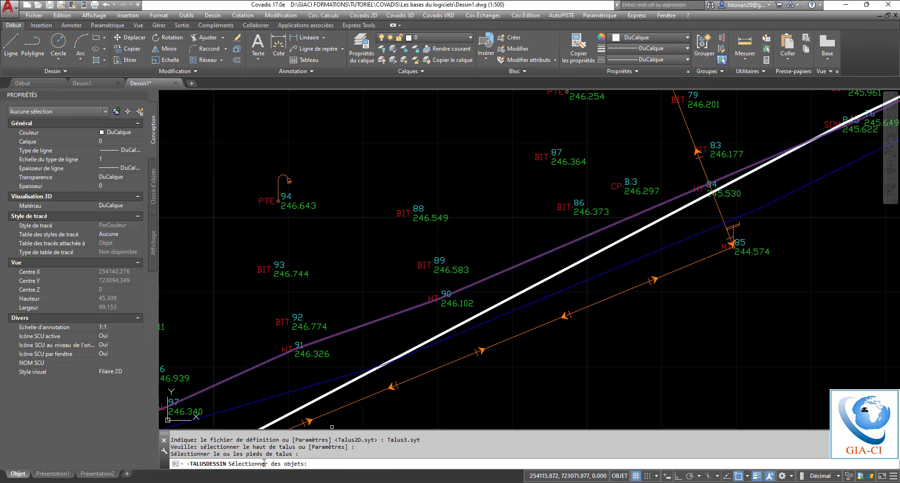
scroll(440, 312, "down", 4)
left_click(486, 292)
key("Return")
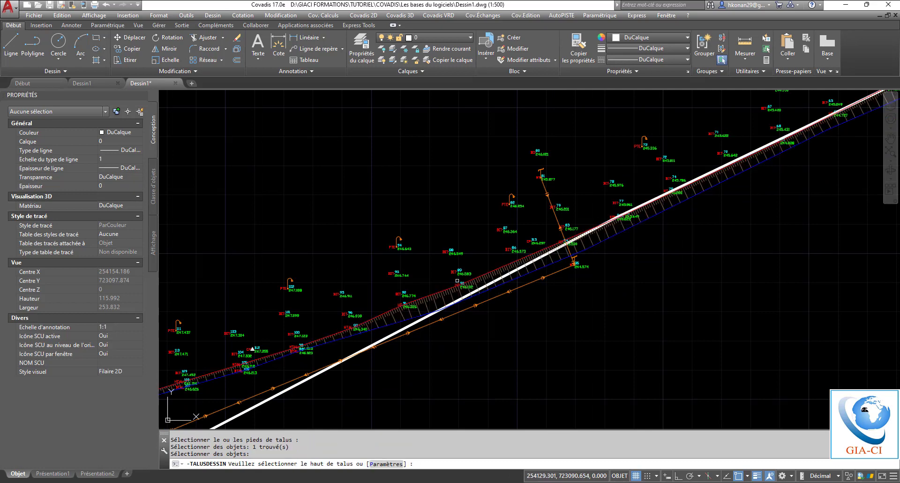
scroll(436, 286, "down", 4)
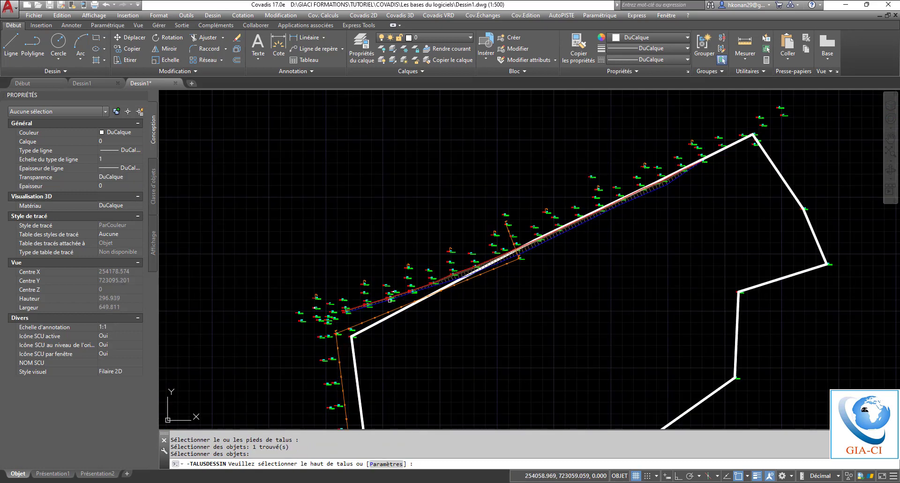
scroll(389, 300, "up", 6)
key("Escape")
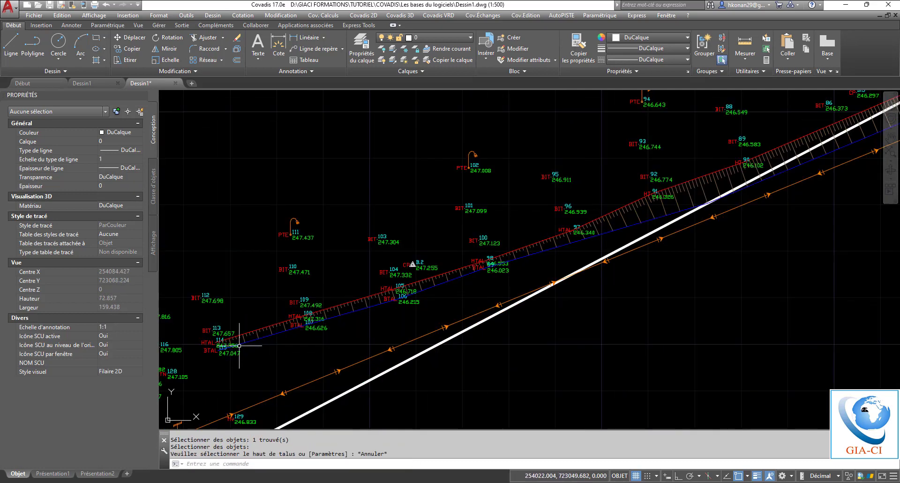
Step: Examine how the type 3 barbules fit between the HTAL and BTAL lines around points 105 to 115
scroll(239, 346, "up", 4)
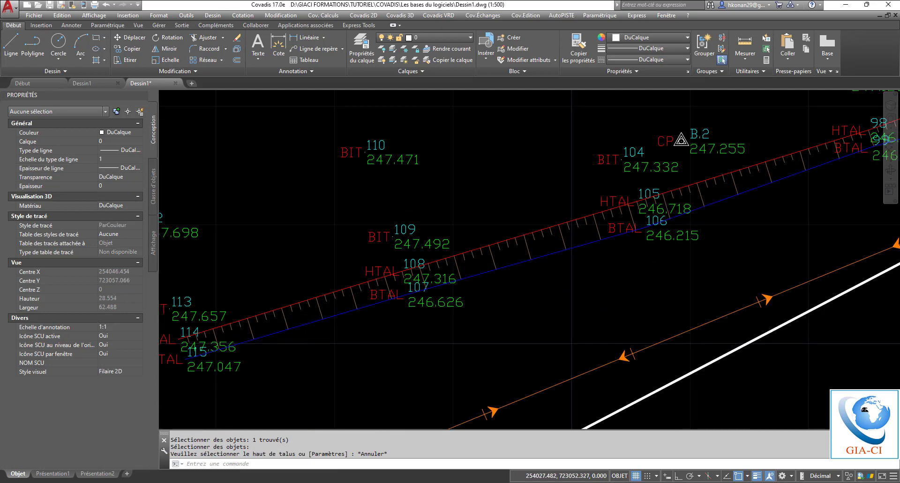
scroll(305, 316, "down", 4)
scroll(354, 308, "up", 8)
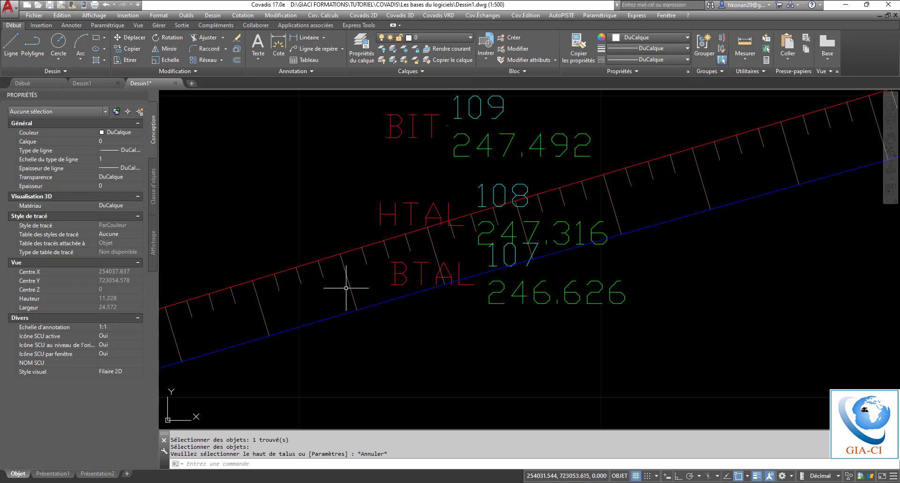
scroll(347, 297, "down", 4)
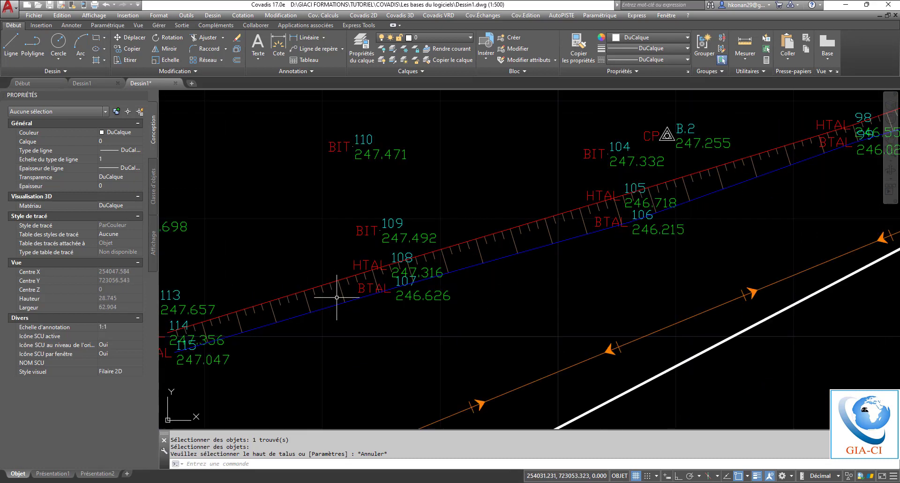
scroll(484, 253, "up", 2)
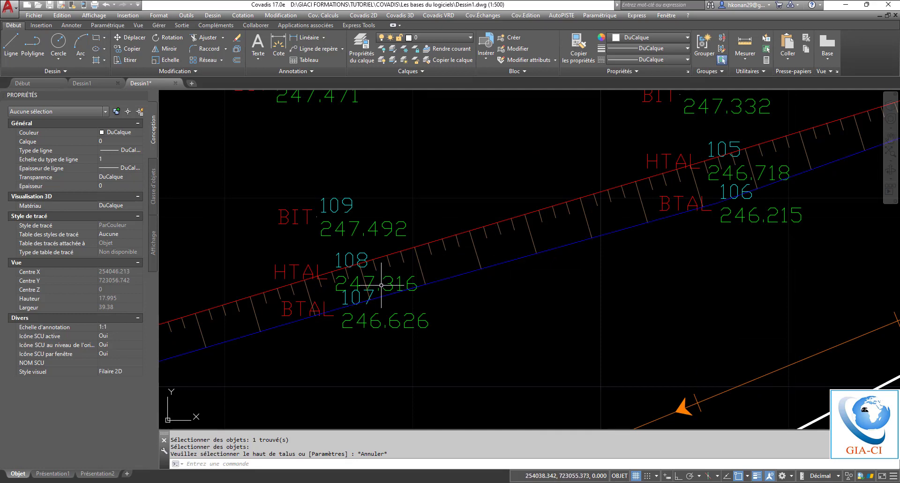
scroll(298, 306, "down", 6)
scroll(298, 306, "up", 4)
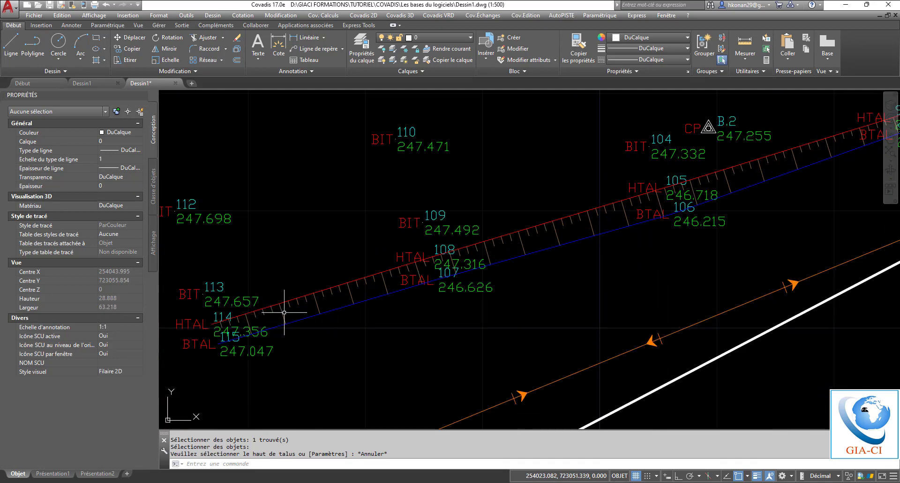
scroll(323, 300, "up", 2)
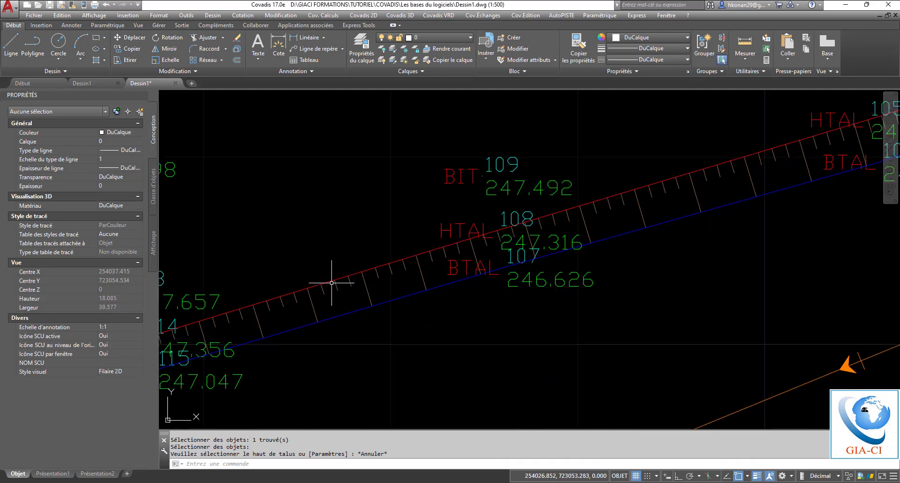
scroll(347, 285, "up", 2)
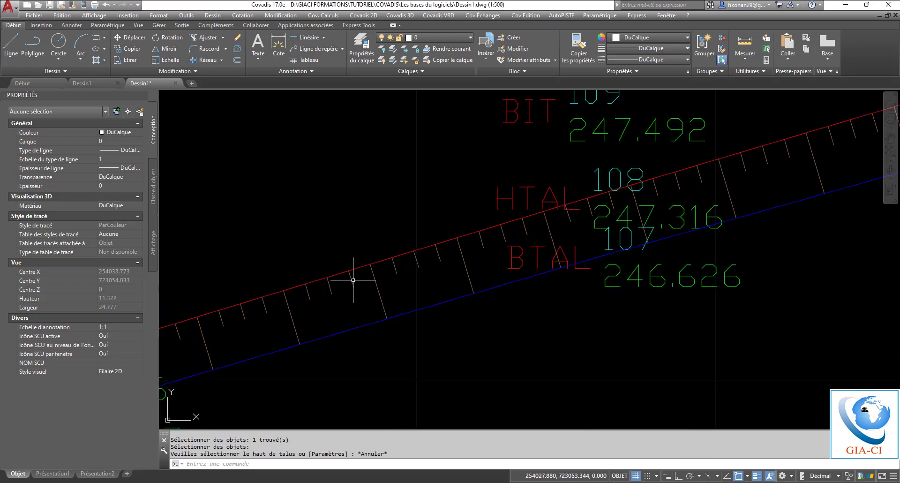
Step: Set the type 3 slope's number of short barbules (Nombre de traits courts) to 4 and deselect the slope
double_click(362, 311)
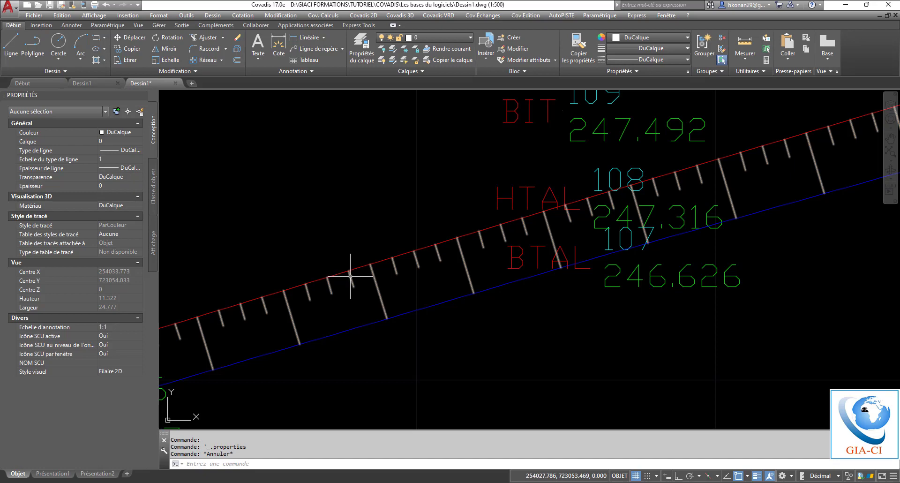
key("Escape")
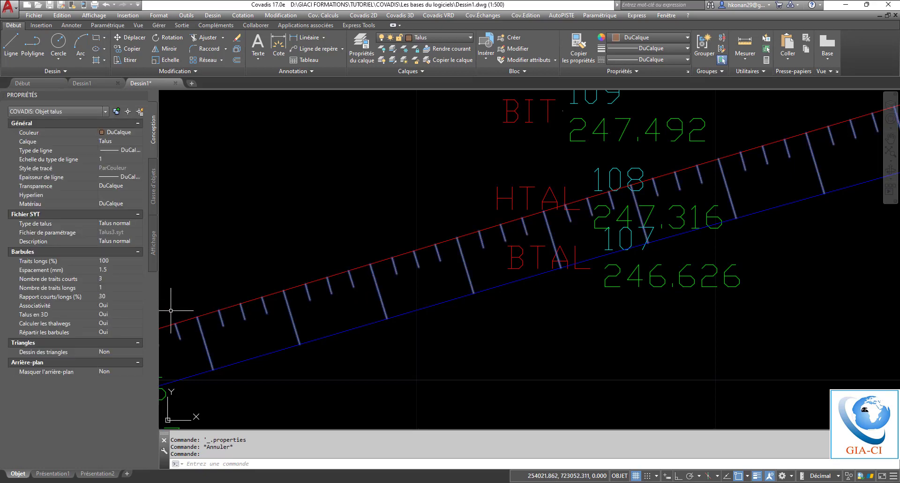
left_click(126, 278)
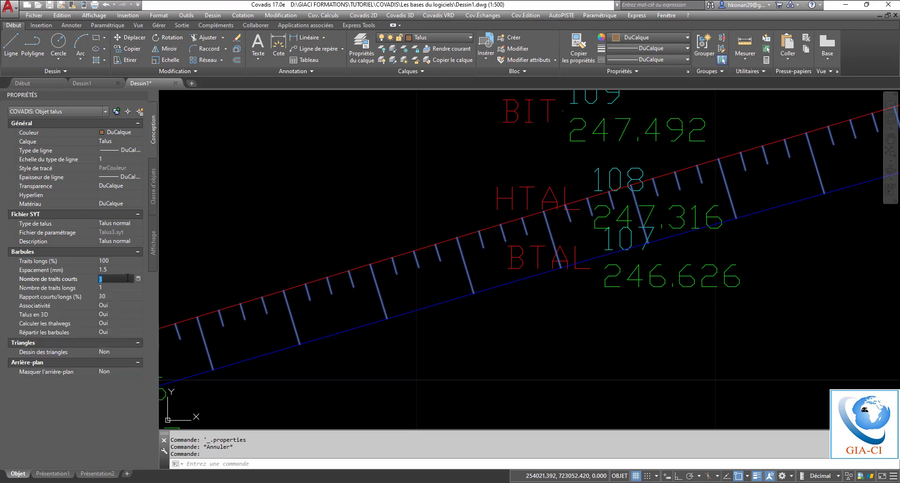
key("Tab")
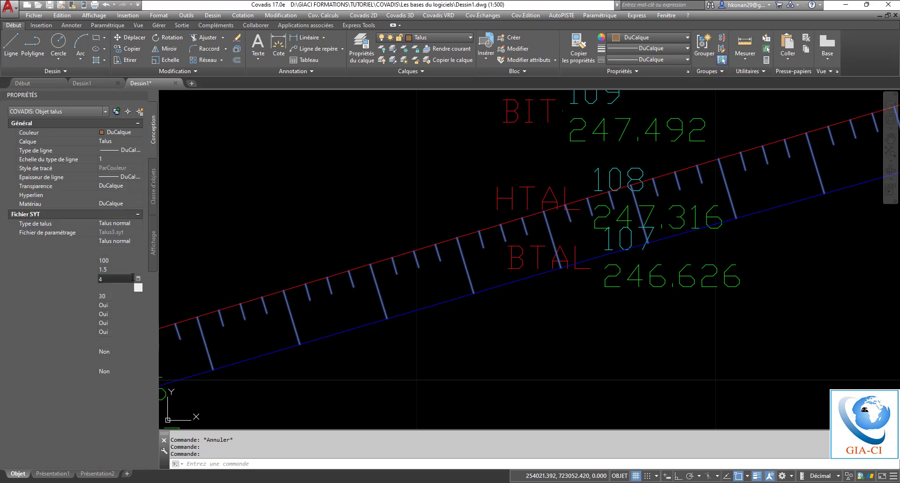
key("Escape")
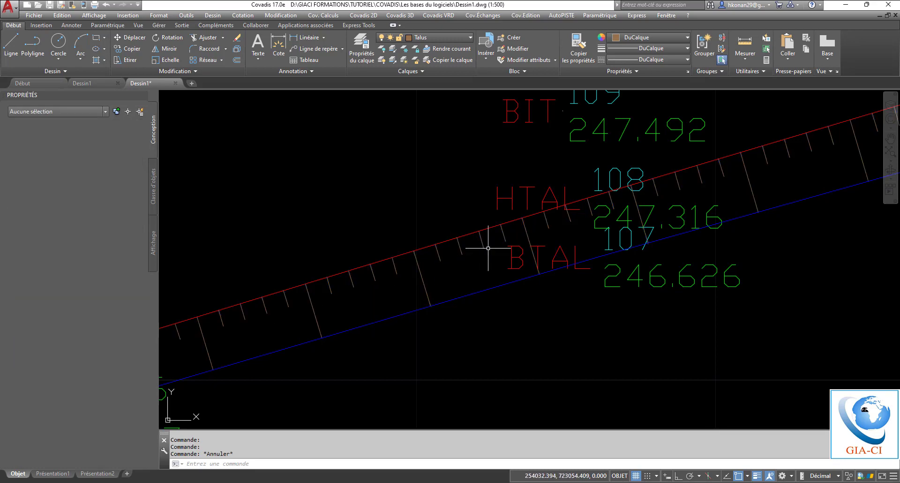
Step: Examine the slope barbules between the red and blue polylines along the parcel's northern boundary
scroll(411, 275, "down", 2)
scroll(411, 275, "down", 10)
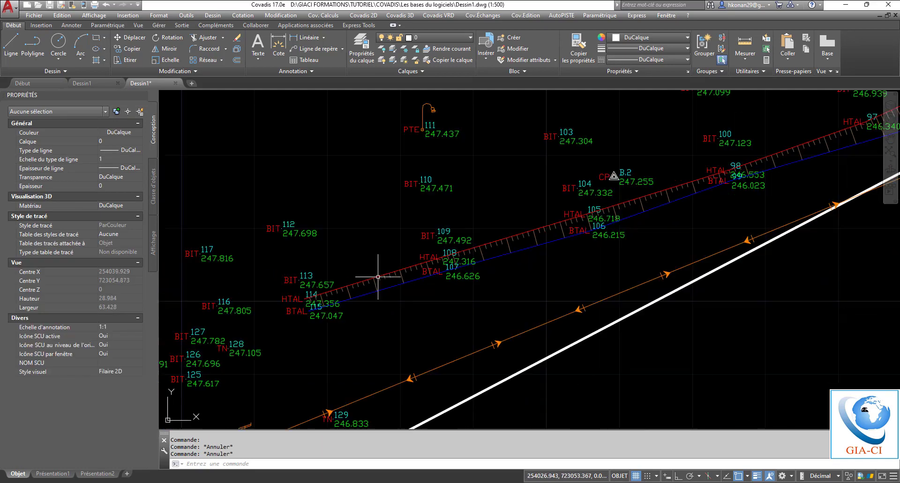
middle_click_drag(579, 201, 404, 318)
scroll(502, 258, "up", 6)
scroll(534, 282, "up", 2)
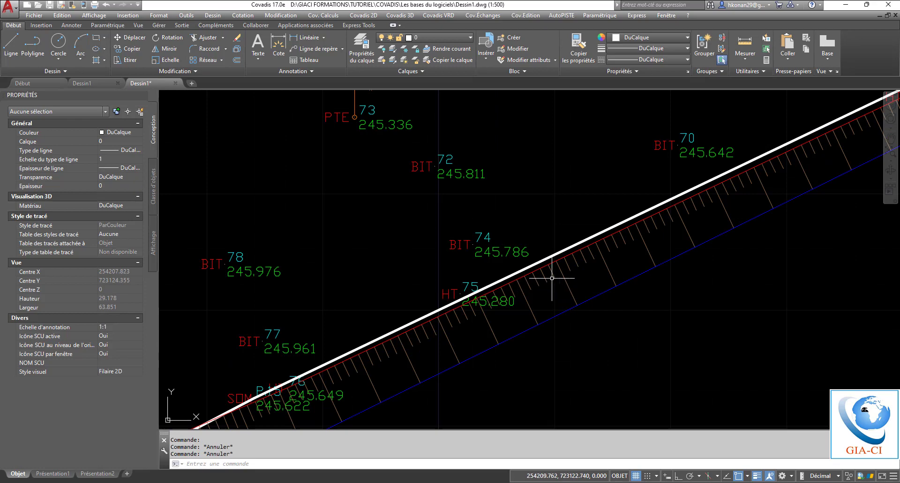
scroll(547, 288, "down", 4)
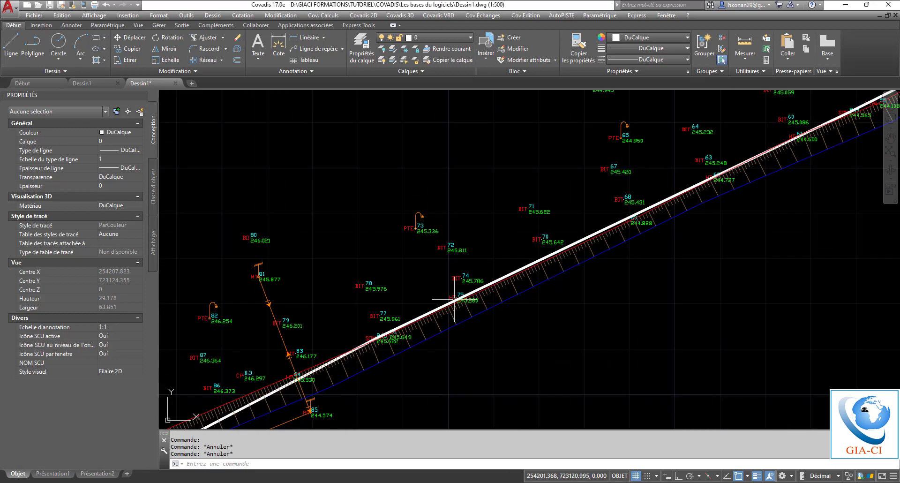
scroll(483, 263, "down", 2)
middle_click_drag(490, 298, 490, 245)
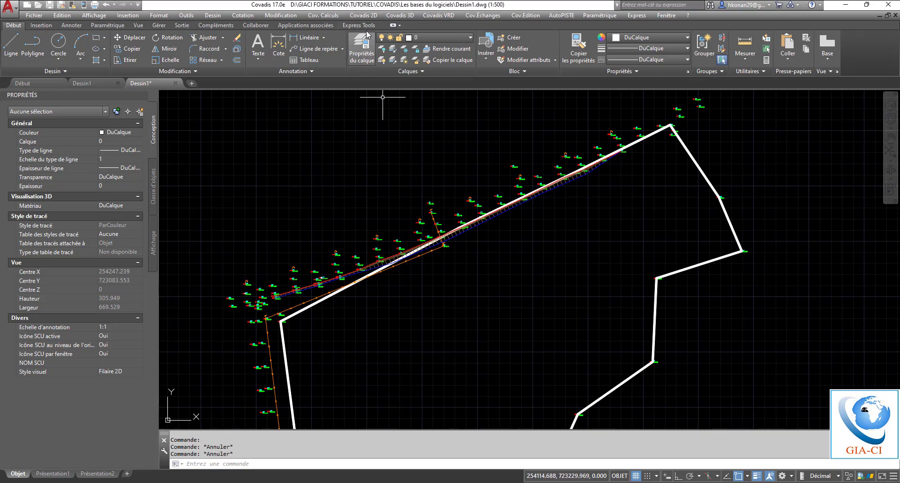
Step: Start Cotation linéaire from the Covadis 2D Cotations / Divisions tools with Polylignes as the dimension type
left_click(363, 15)
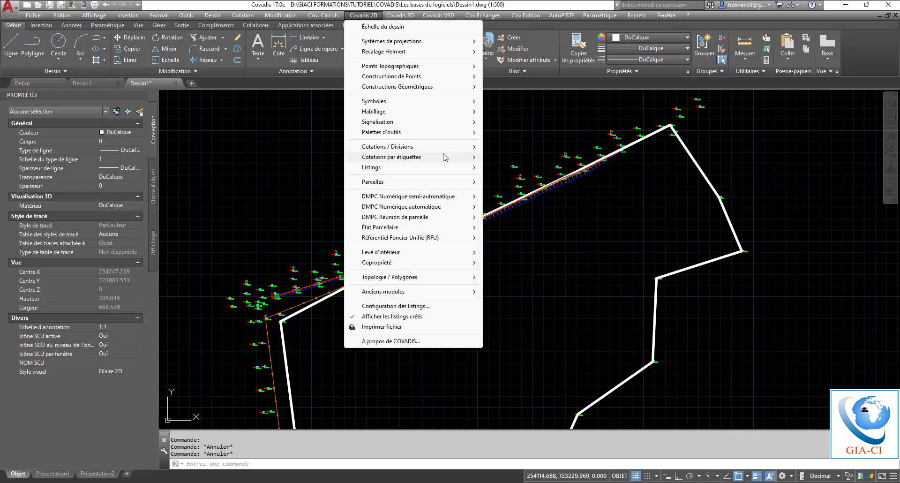
mouse_move(447, 149)
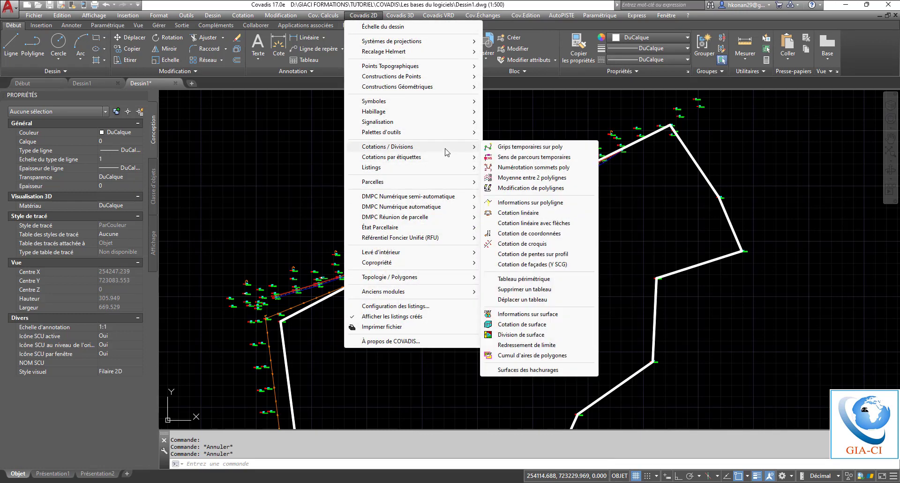
left_click(524, 215)
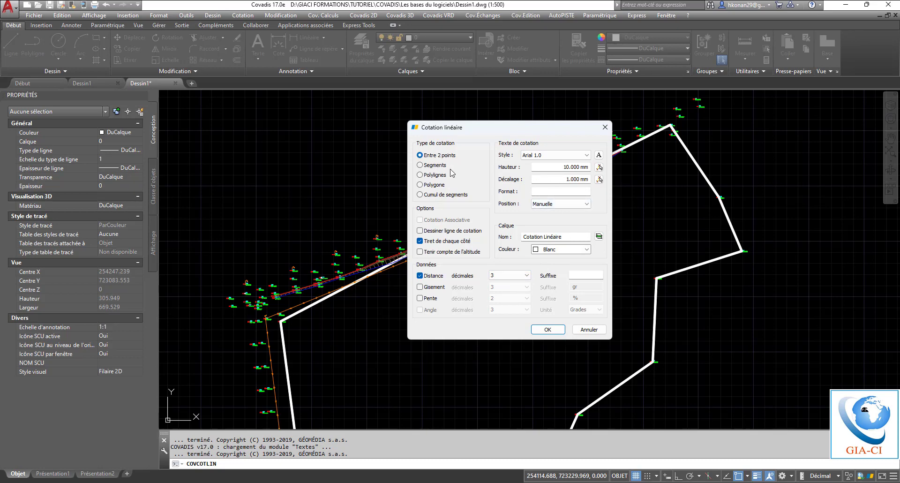
left_click(420, 175)
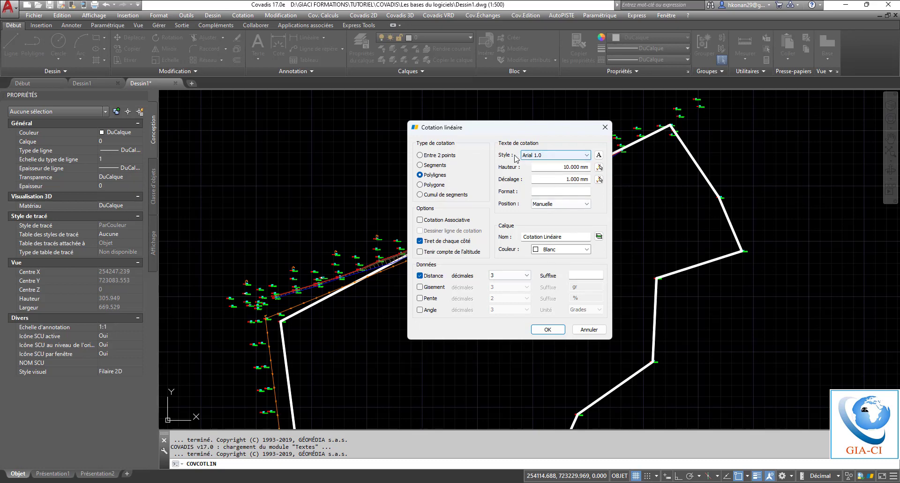
left_click(562, 155)
left_click(562, 155)
left_click(562, 155)
left_click(562, 155)
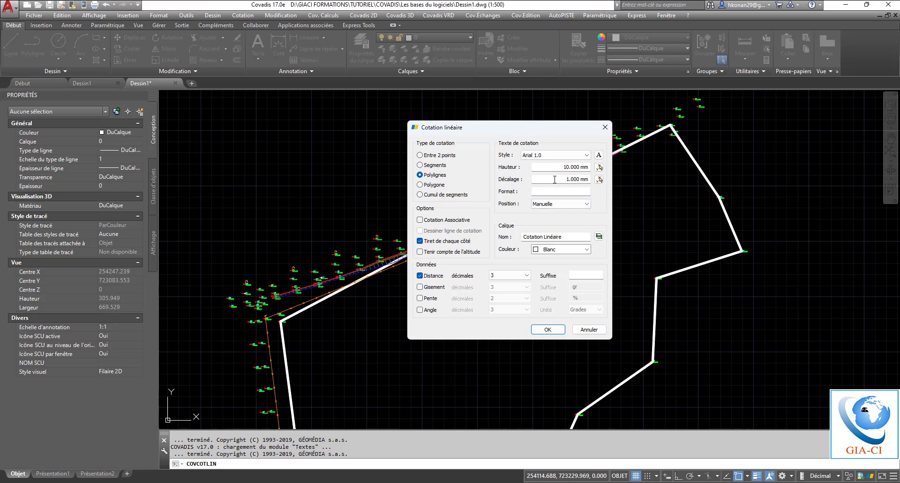
Step: Set the dimension text position to A Gauche (intérieur), include angles in Grades, and accept the settings
left_click(581, 206)
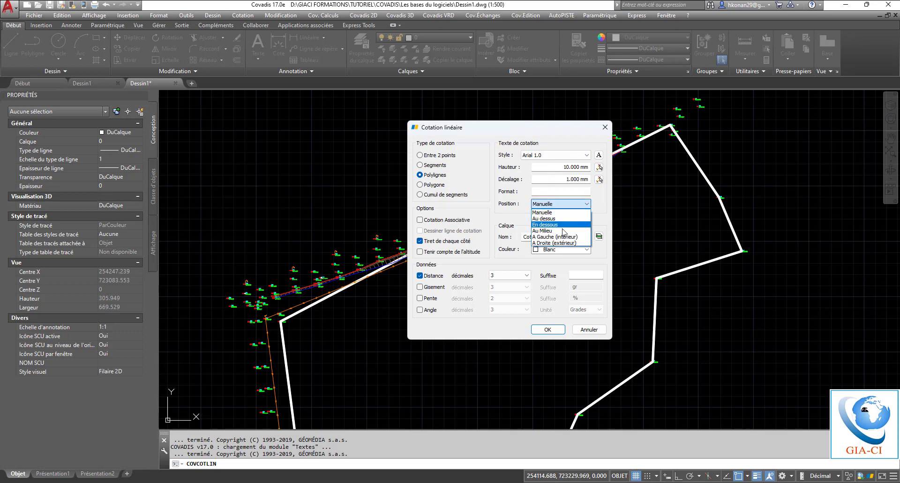
left_click(553, 237)
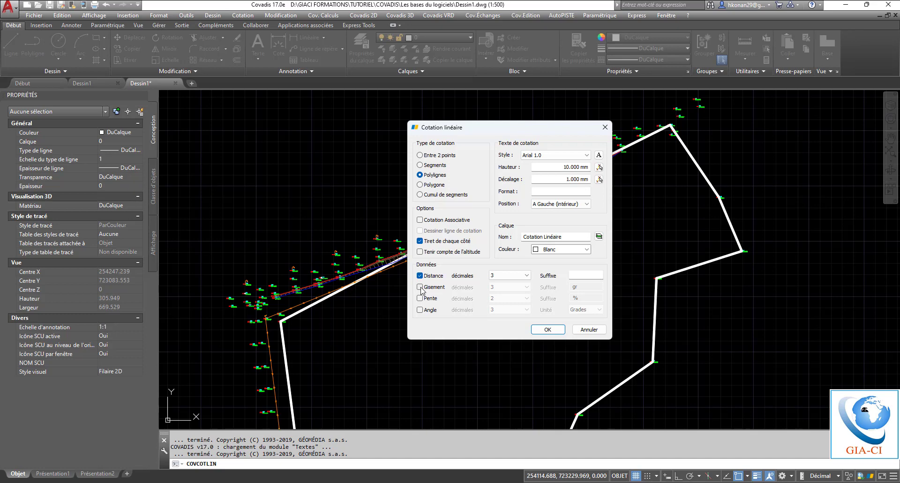
left_click(420, 310)
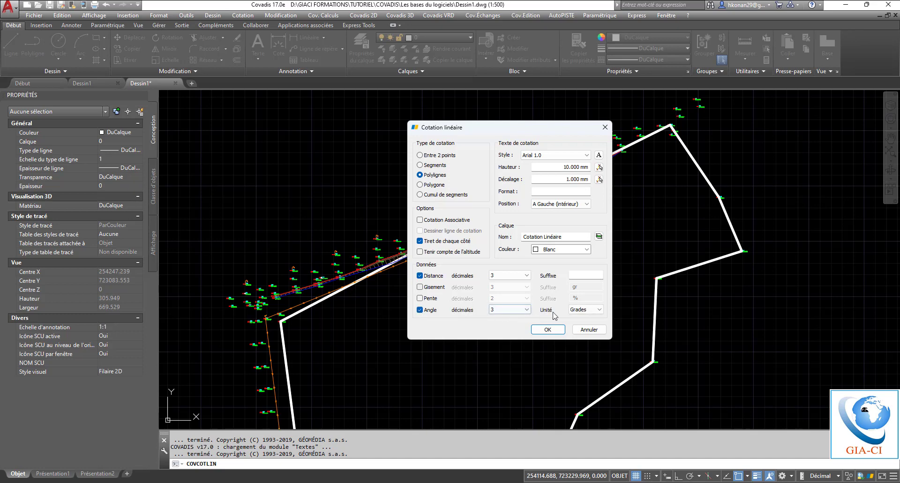
left_click(589, 310)
left_click(590, 312)
left_click(548, 329)
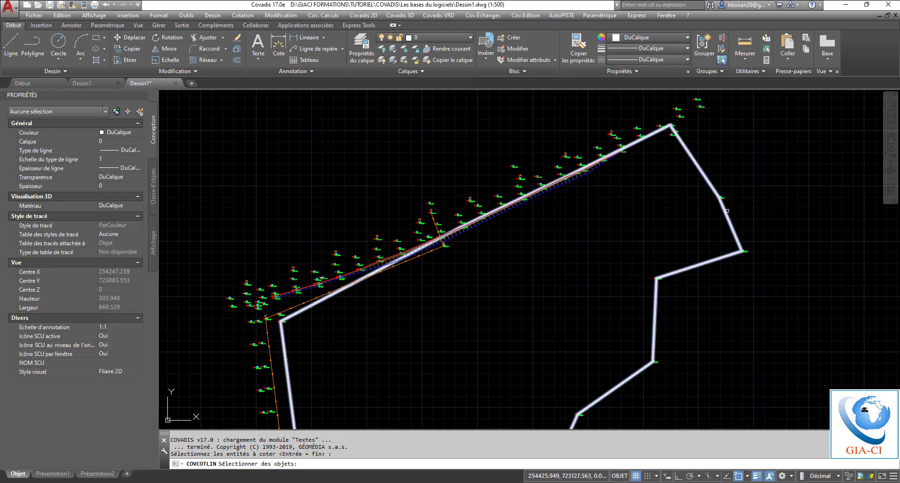
Step: Dimension the side lengths and angles of the white parcel polyline, ending the command
left_click(728, 217)
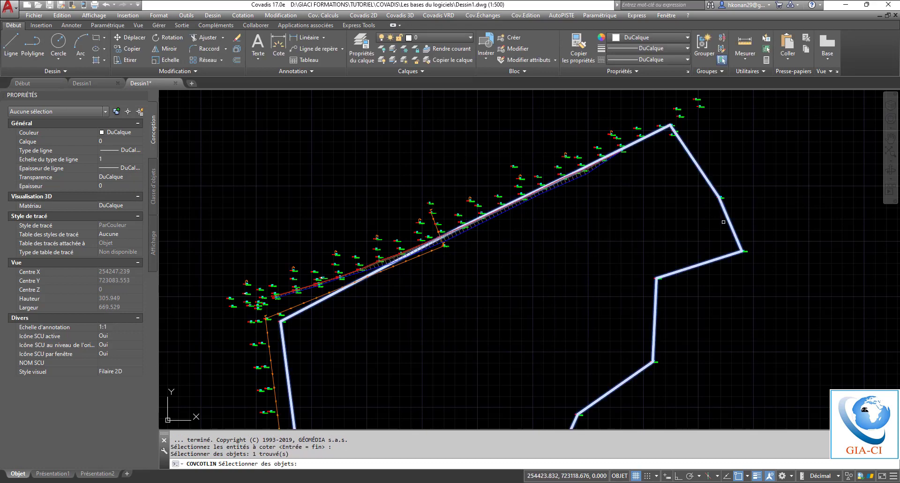
key("Return")
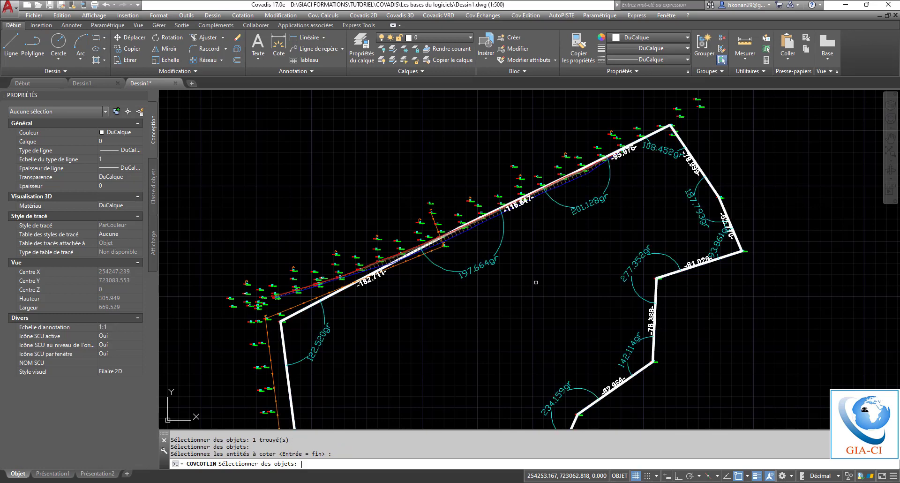
key("Escape")
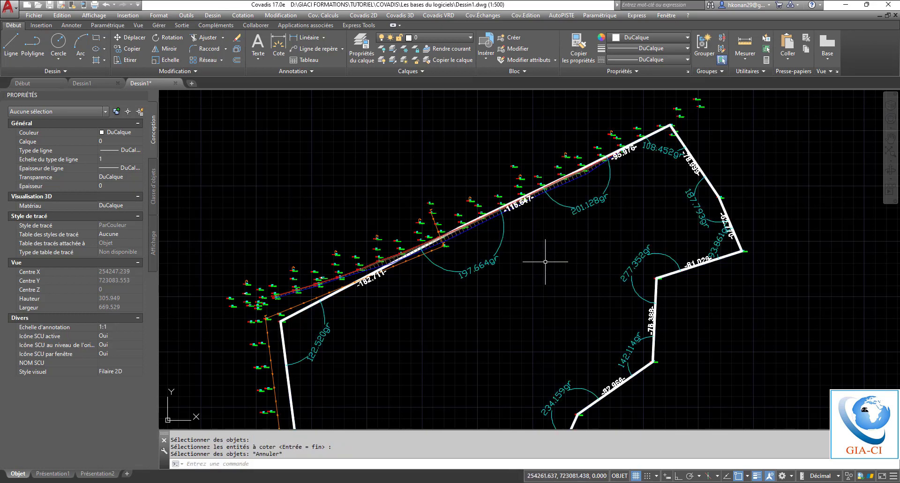
Step: Examine the length and angle dimensions placed around the whole parcel boundary
scroll(520, 227, "down", 2)
scroll(418, 264, "up", 5)
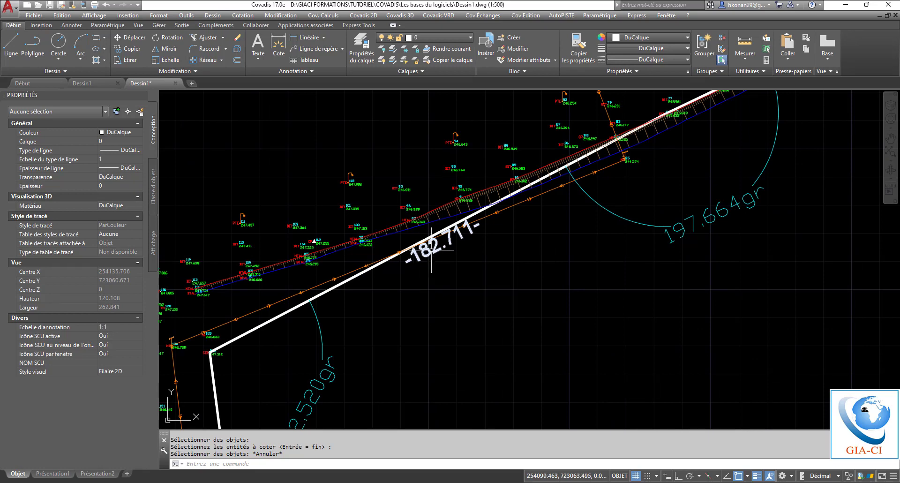
scroll(435, 275, "down", 2)
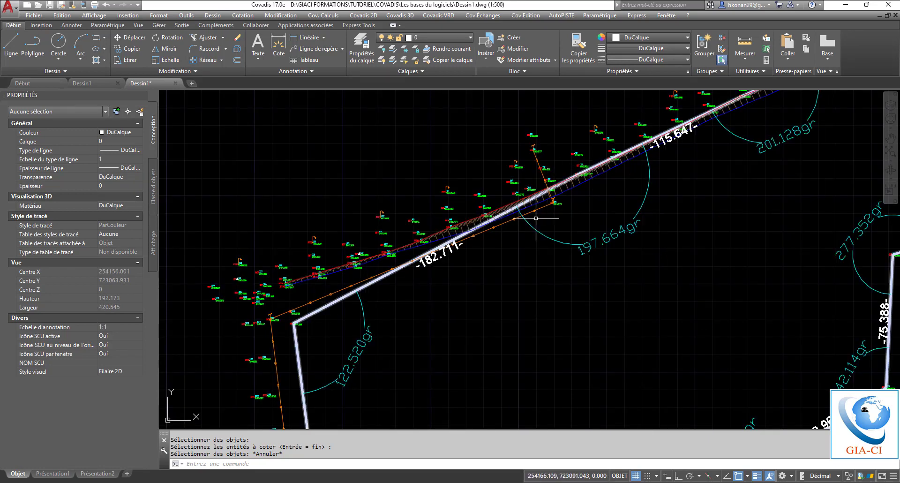
scroll(492, 238, "down", 4)
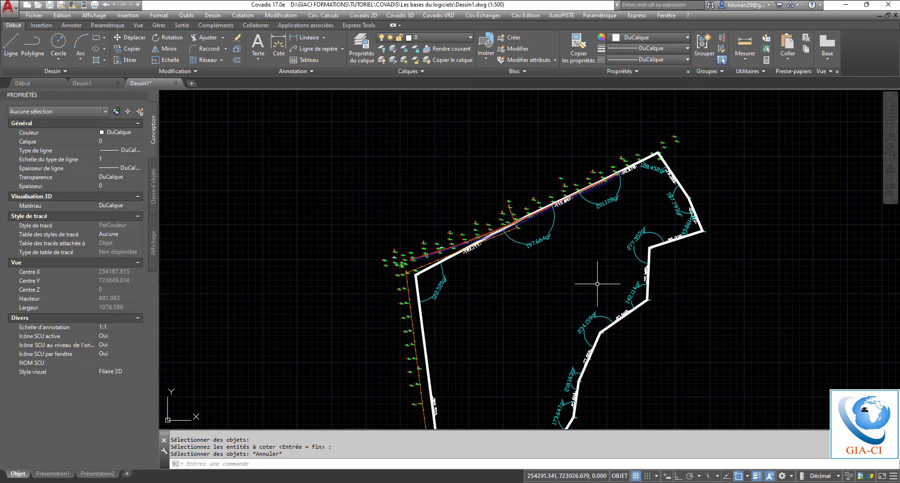
middle_click_drag(587, 301, 560, 228)
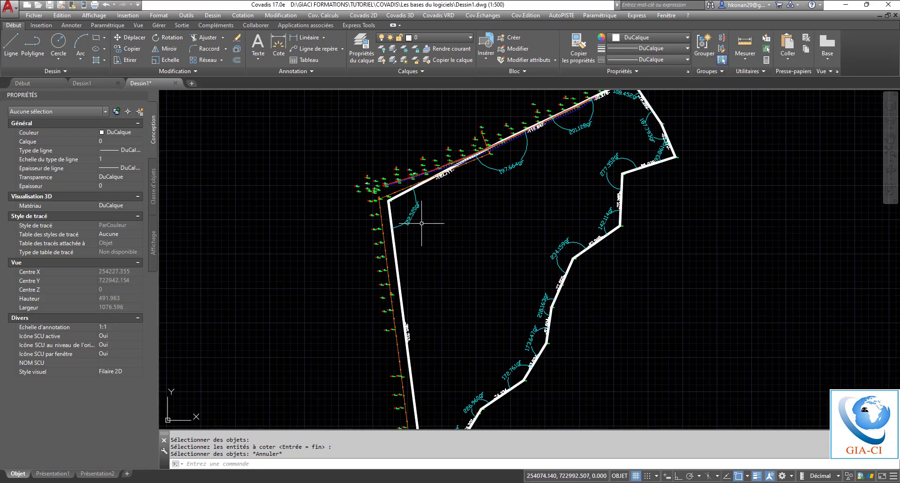
scroll(413, 218, "up", 2)
scroll(405, 188, "down", 2)
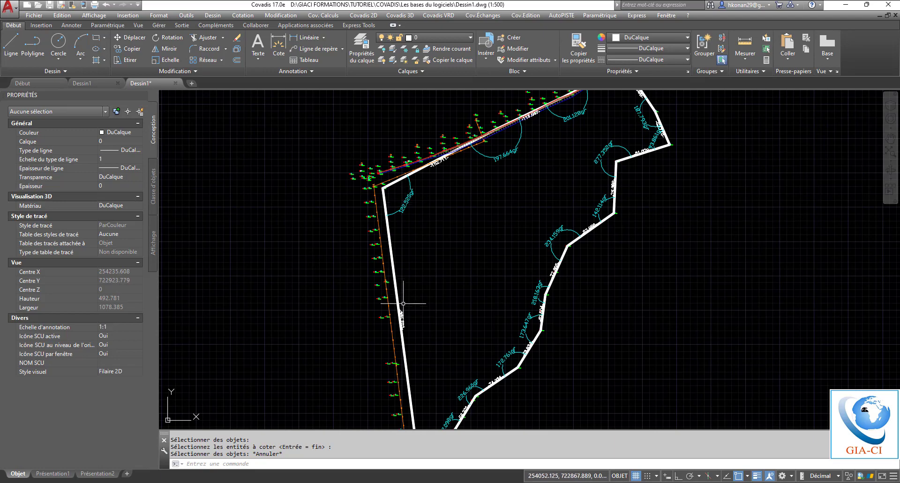
scroll(401, 206, "up", 2)
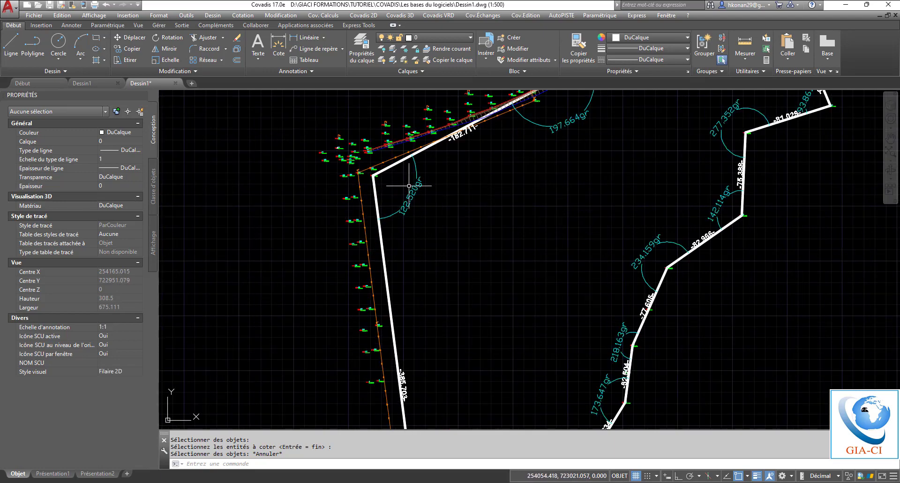
scroll(409, 204, "down", 4)
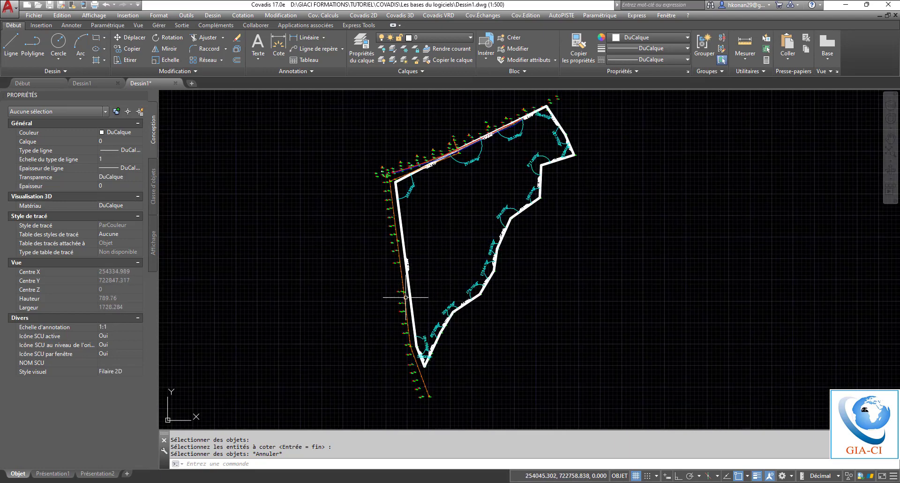
middle_click_drag(487, 190, 493, 201)
scroll(477, 181, "up", 4)
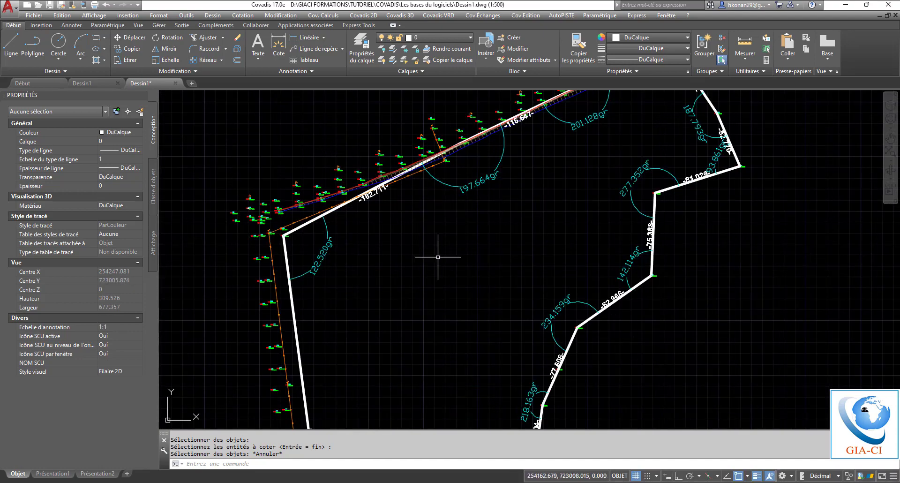
Step: Undo the linear dimensioning of the parcel polyline
scroll(449, 245, "up", 4)
key("ctrl+z")
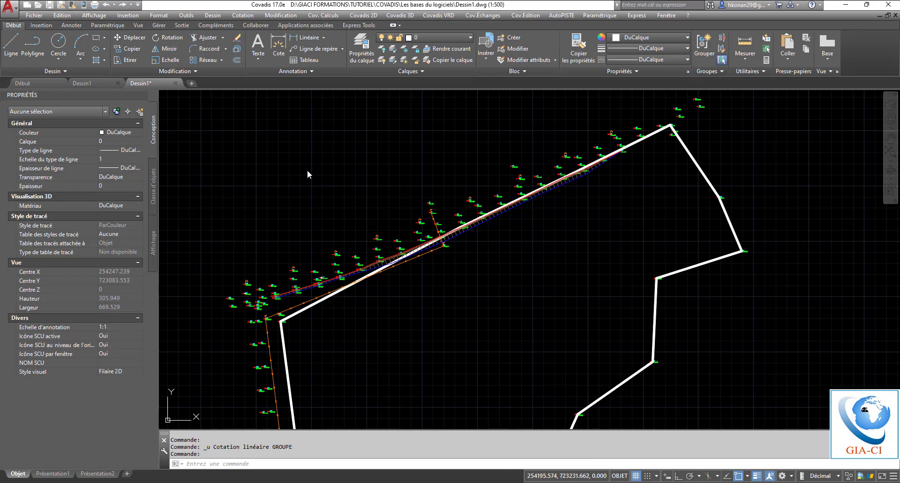
Step: Dimension the coordinates of parcel corner P.12 with the default framed X/Y label, placed outside the parcel beside the corner
left_click(364, 16)
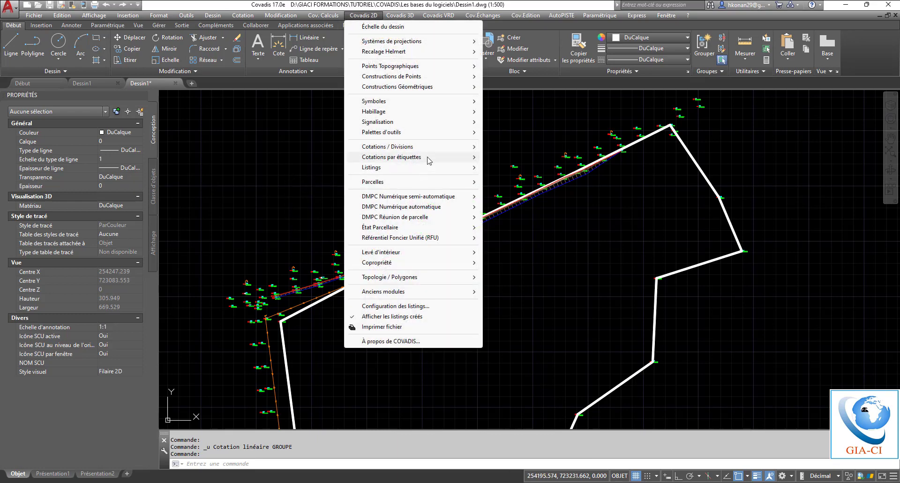
mouse_move(448, 149)
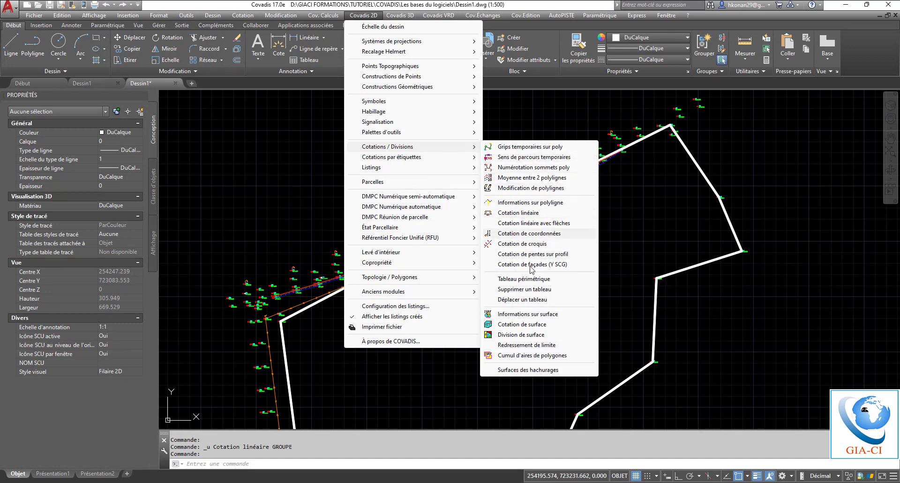
left_click(533, 235)
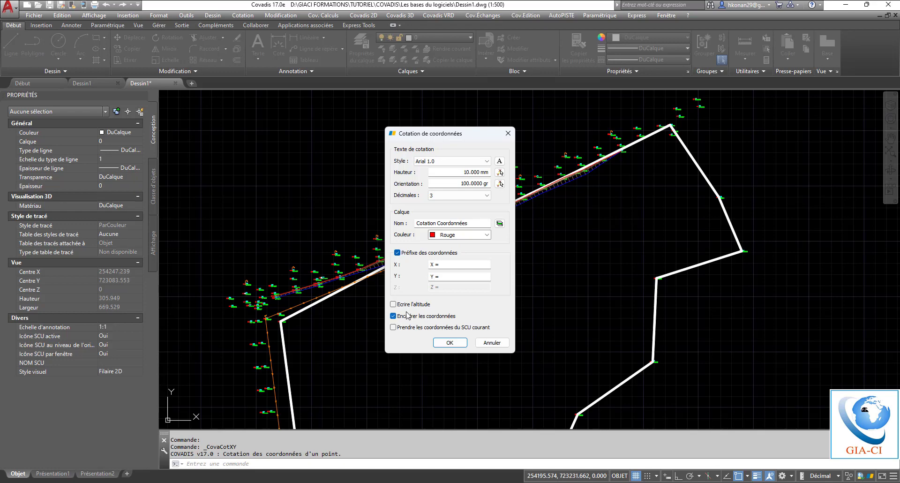
left_click(451, 342)
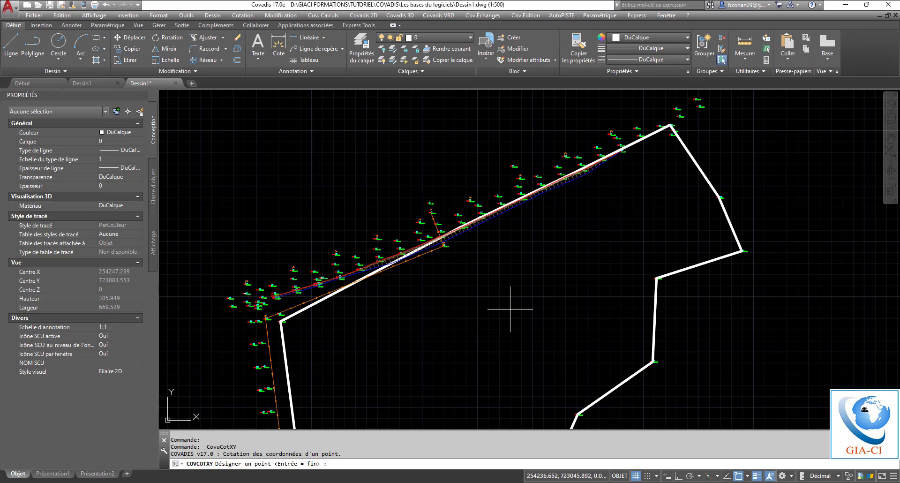
scroll(711, 171, "up", 10)
left_click(699, 273)
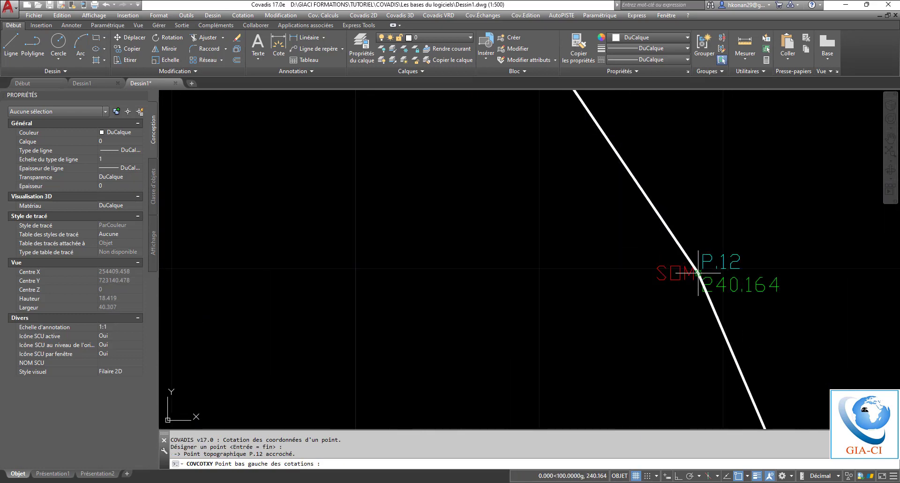
scroll(511, 273, "down", 4)
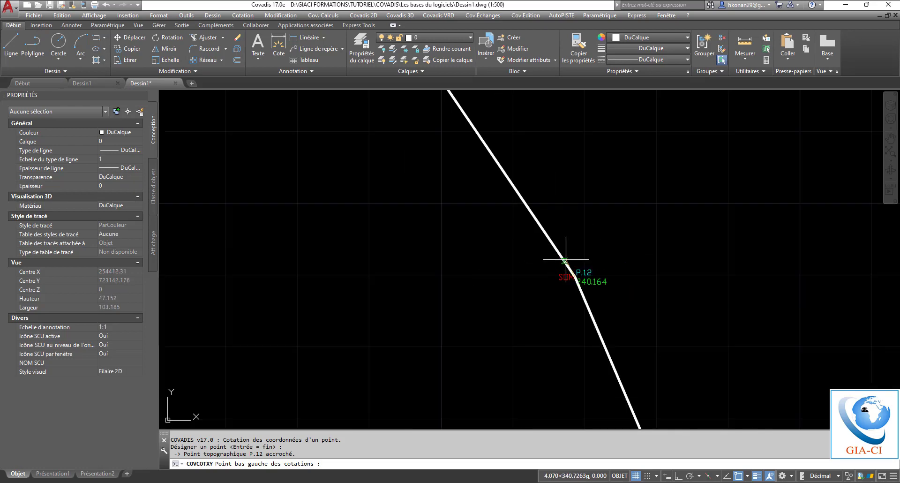
left_click(617, 206)
scroll(477, 281, "down", 5)
scroll(574, 239, "up", 3)
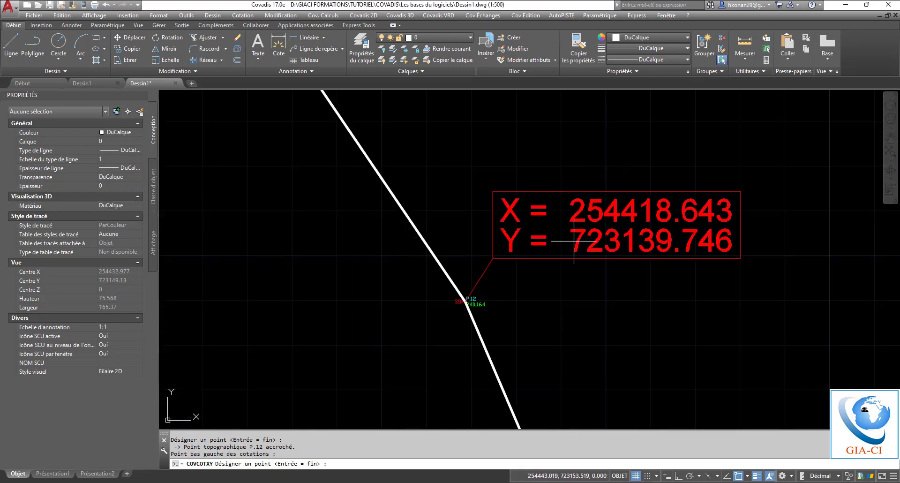
key("Return")
scroll(556, 241, "down", 4)
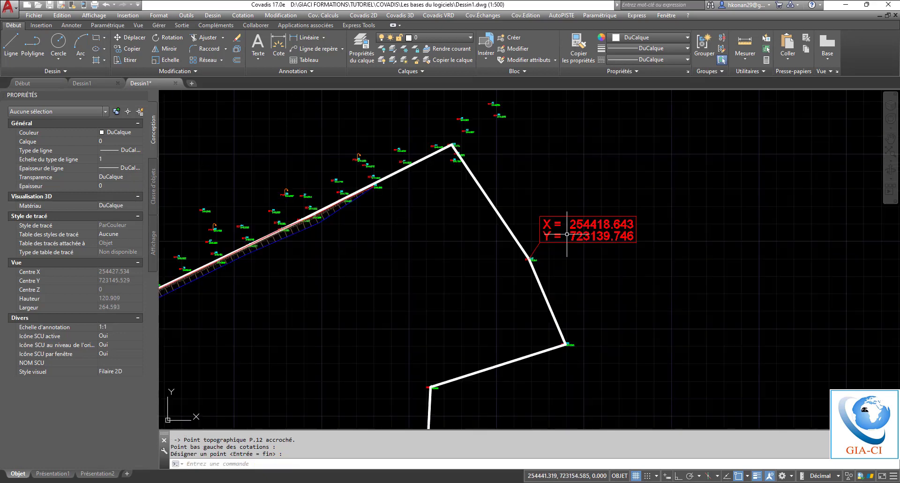
Step: Erase the coordinate label at corner P.12 and undo the coordinate dimensioning
key("Return")
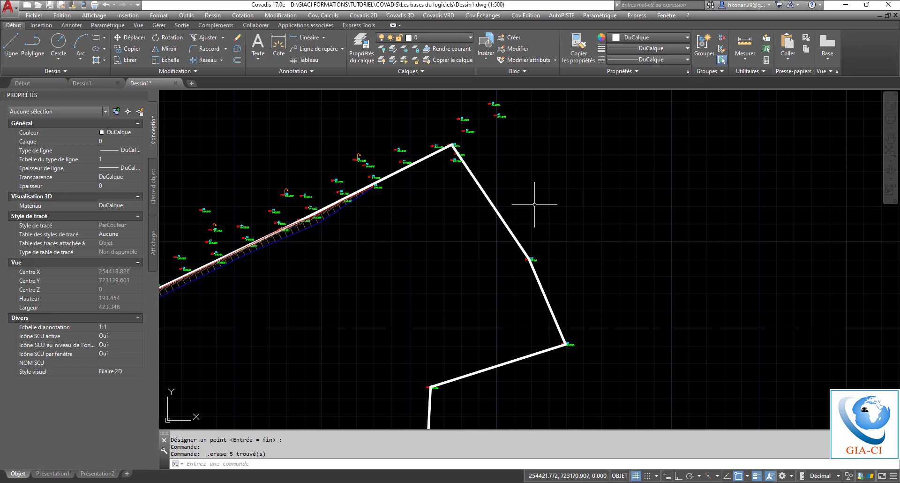
key("ctrl+z")
key("ctrl+z")
key("ctrl+z")
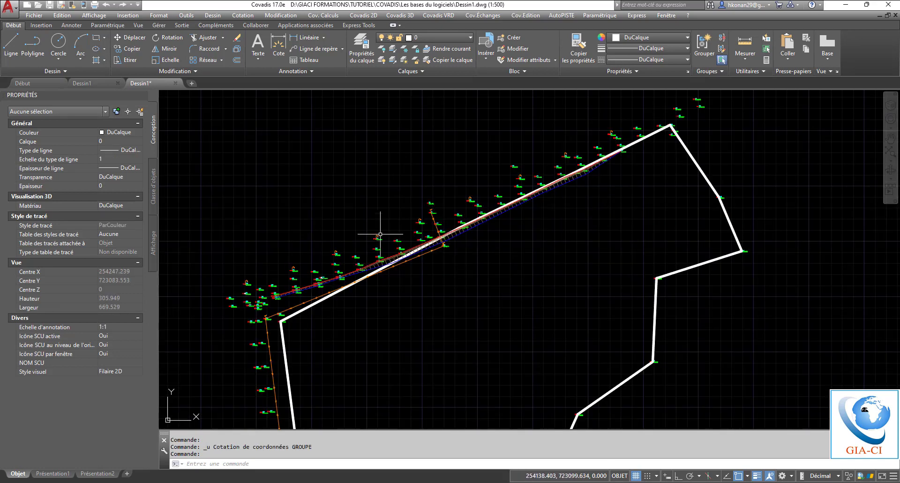
Step: Start surface dimensioning with the area format set to 1 ha 23 a 75 ca, and accept the settings
scroll(379, 232, "down", 1)
left_click(364, 15)
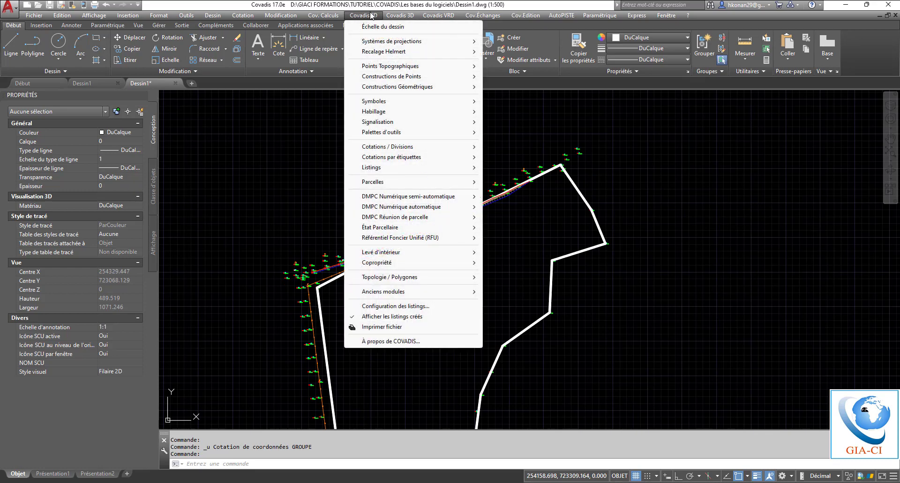
mouse_move(427, 148)
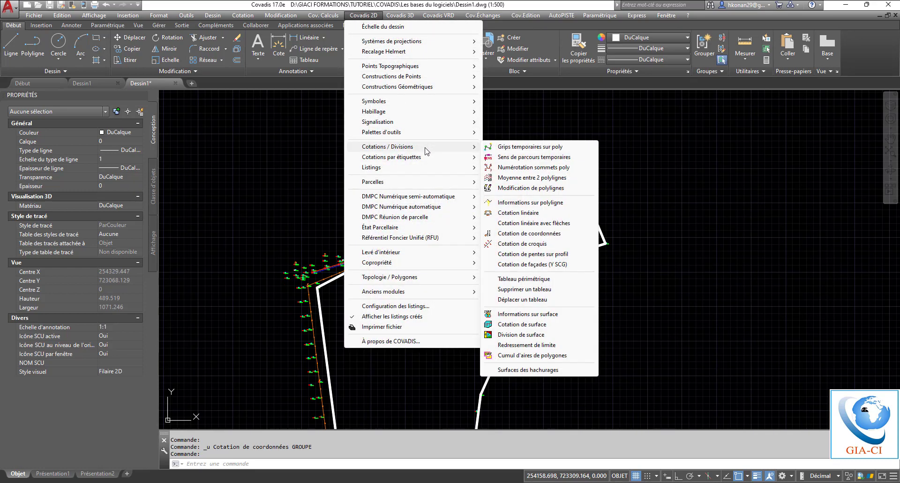
left_click(517, 324)
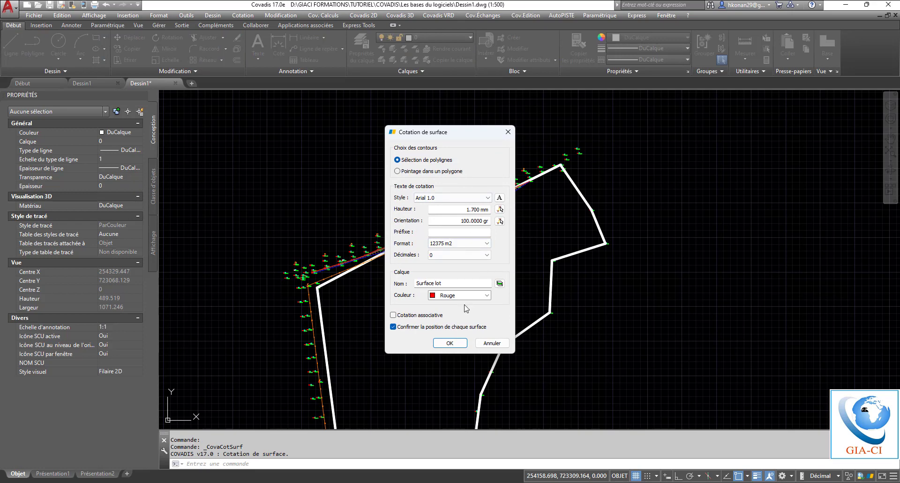
left_click_drag(462, 141, 701, 133)
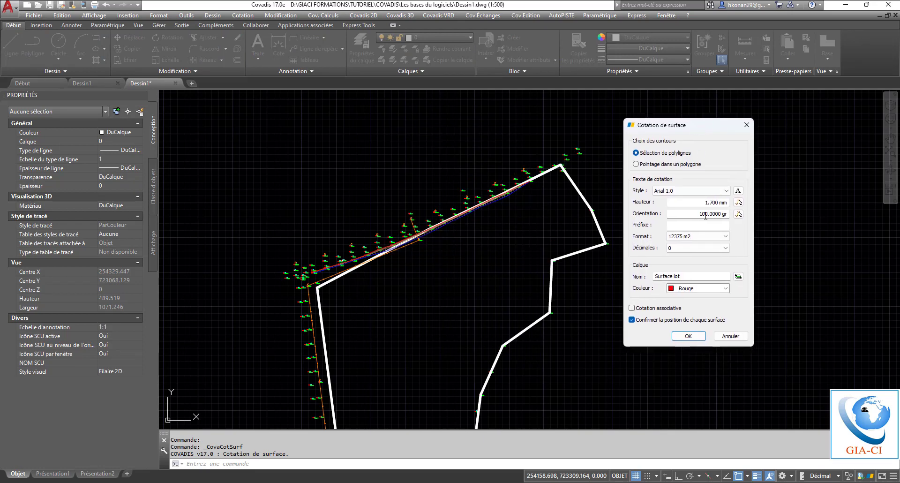
left_click(690, 237)
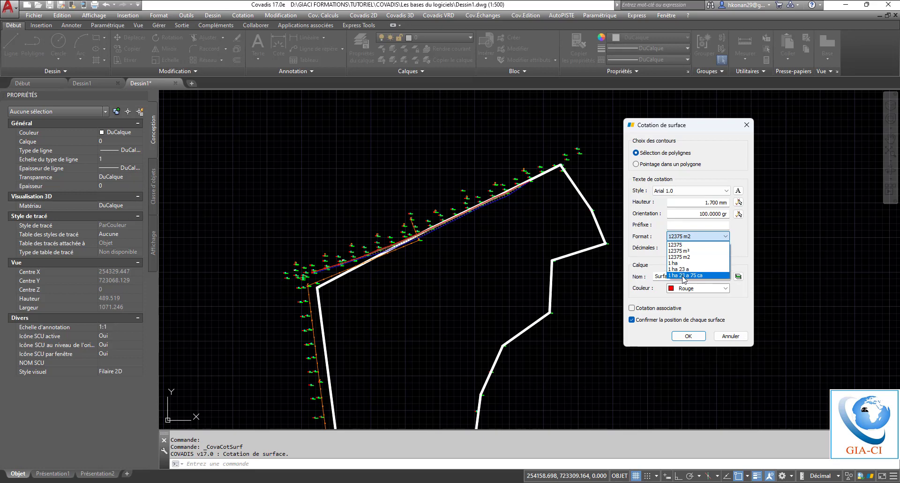
left_click(684, 276)
left_click(697, 238)
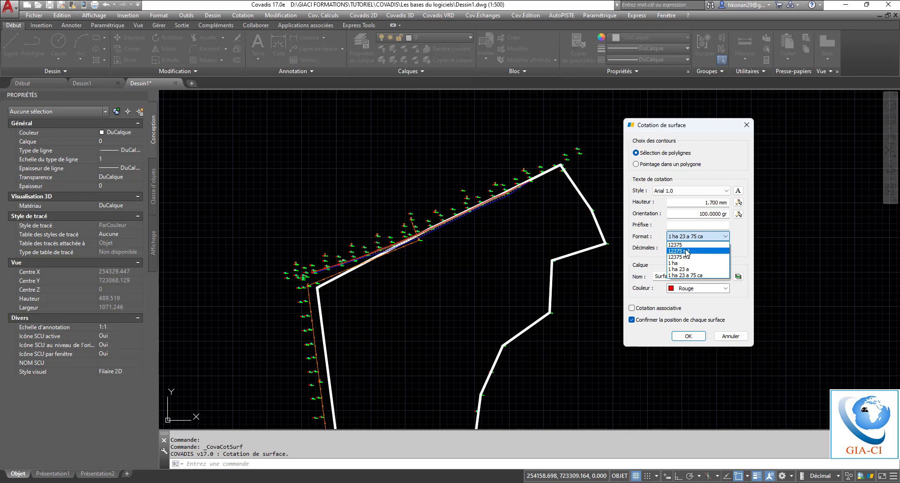
left_click(689, 276)
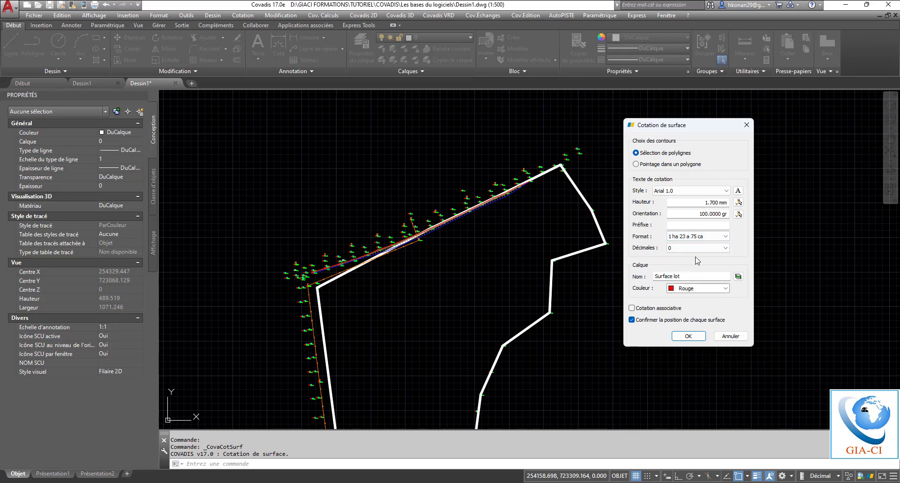
left_click(692, 249)
left_click(692, 251)
left_click(689, 337)
Step: Dimension the area of the white parcel polyline, placing the area text inside the parcel and ending the command
left_click(600, 230)
key("Return")
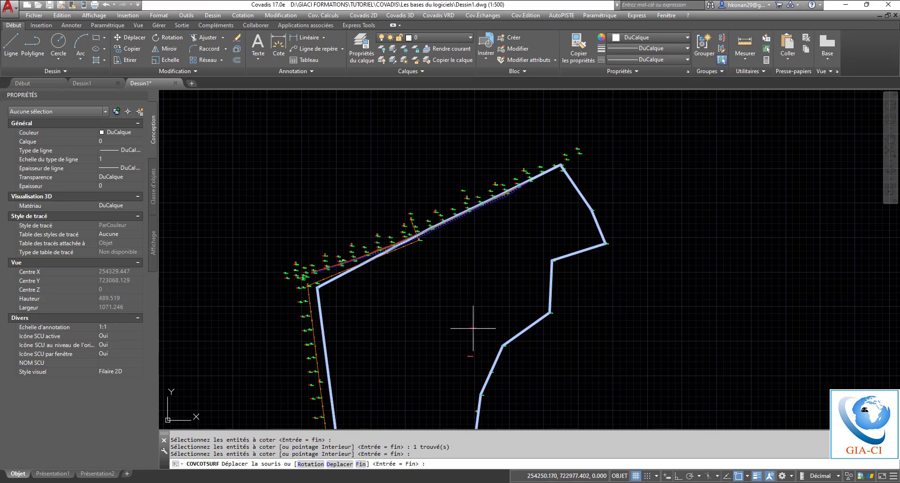
scroll(468, 366, "up", 2)
scroll(469, 349, "up", 4)
scroll(464, 356, "down", 8)
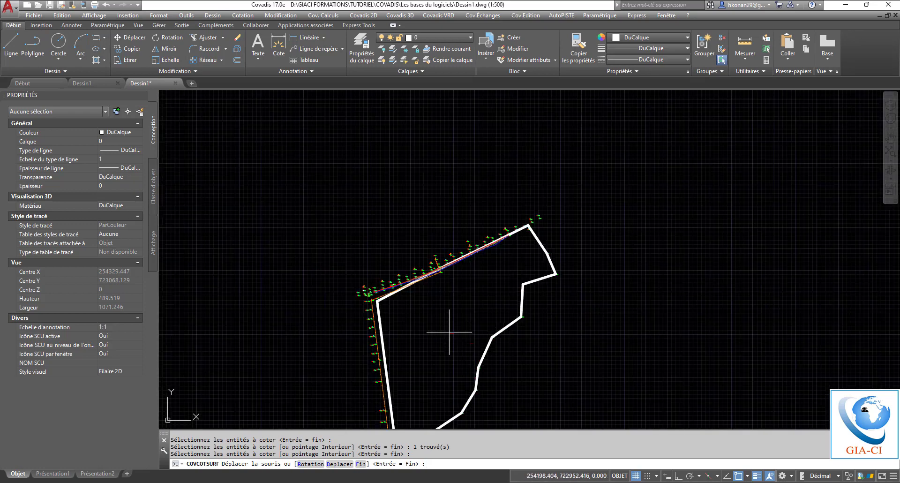
key("Return")
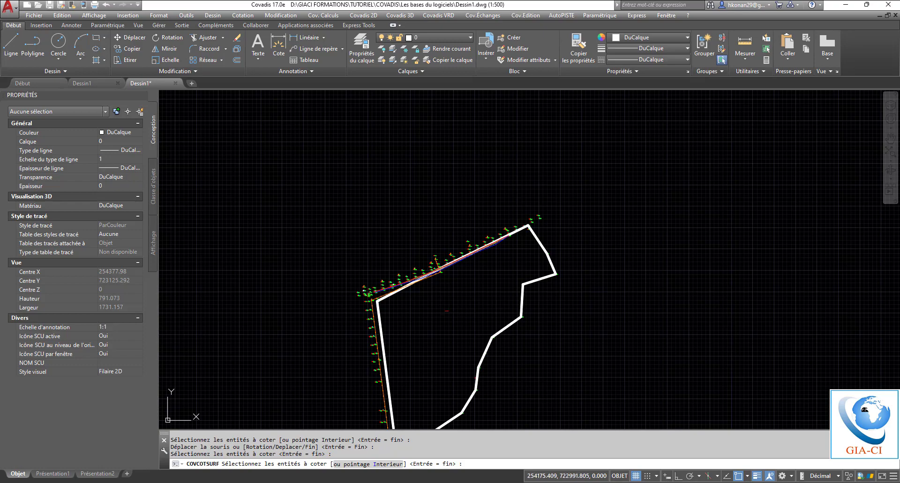
key("Return")
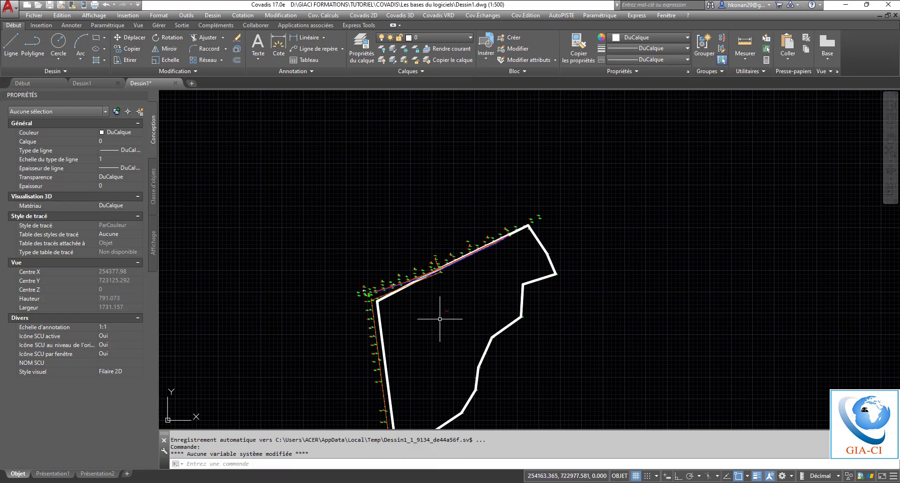
Step: Scale up the area text inside the parcel, using its left end as the base point
scroll(442, 312, "up", 6)
scroll(453, 310, "up", 6)
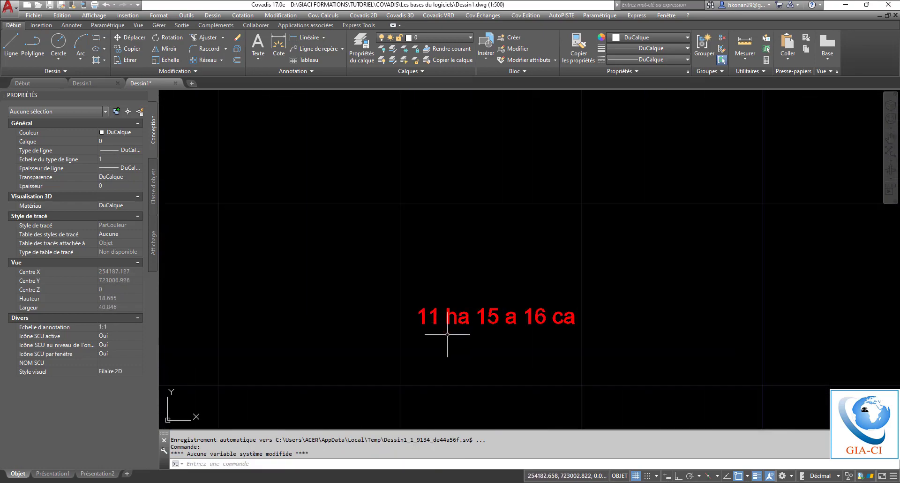
scroll(476, 281, "down", 10)
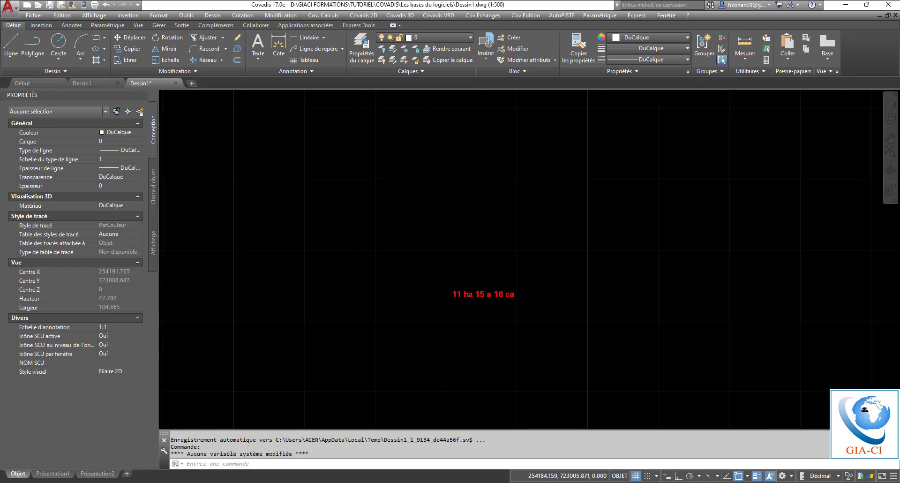
scroll(476, 288, "down", 3)
scroll(476, 288, "up", 3)
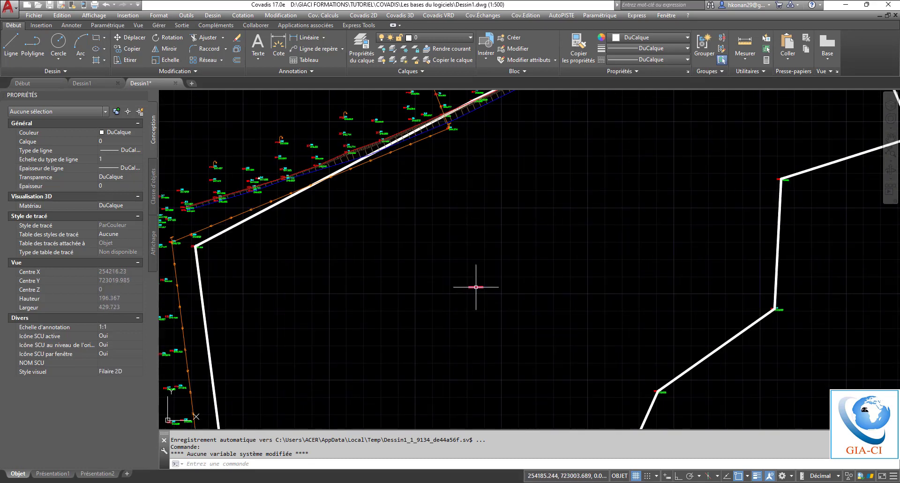
left_click(476, 288)
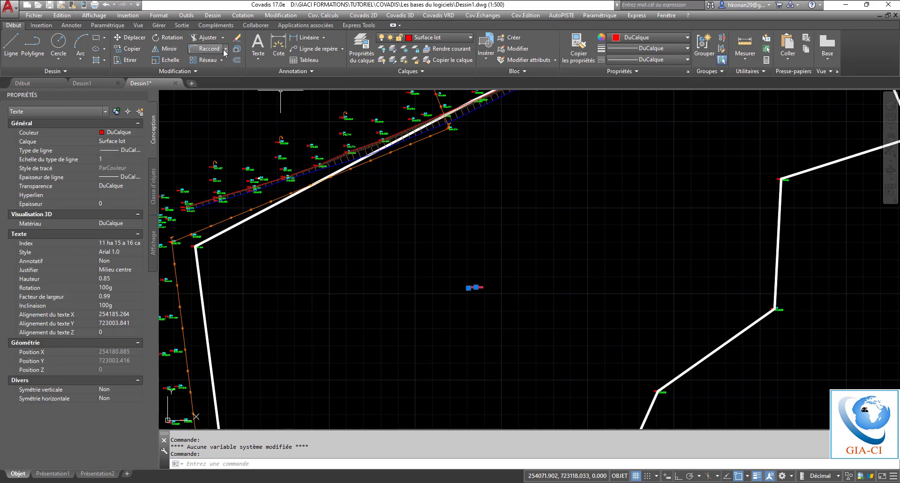
left_click(170, 60)
left_click(469, 288)
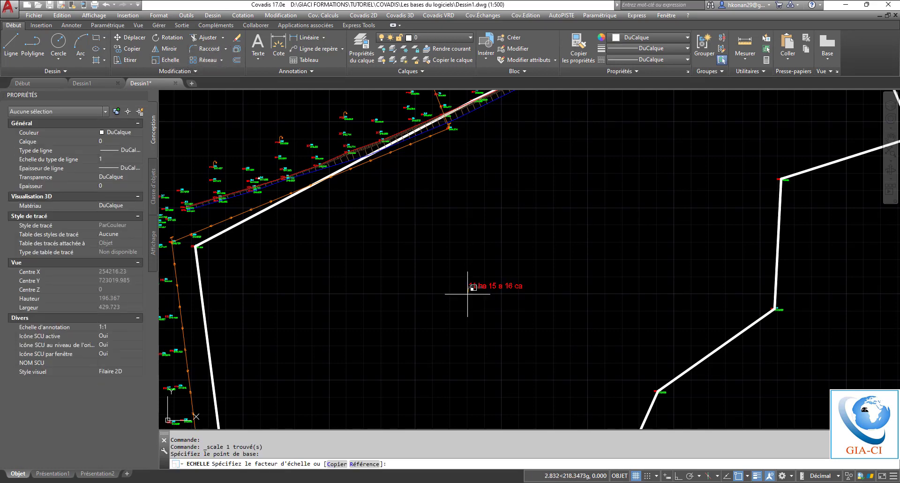
left_click(503, 283)
scroll(515, 252, "down", 4)
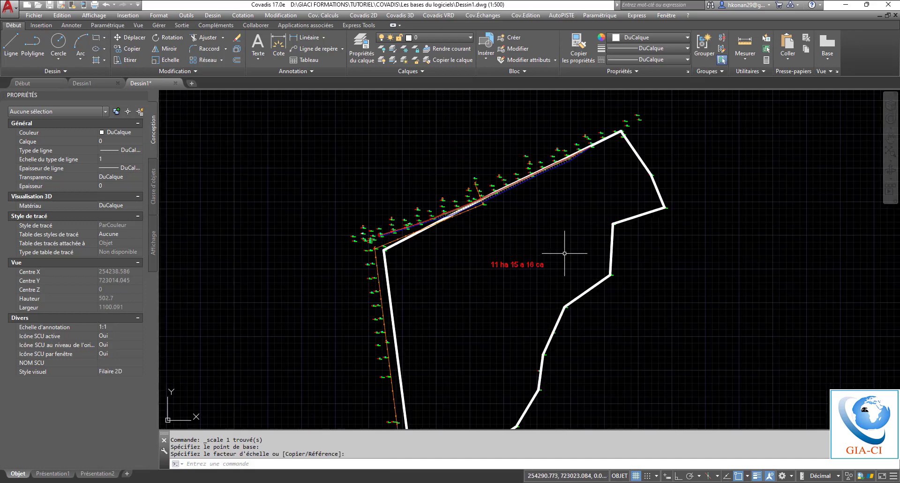
Step: Start a perimeter table (Tableau périmétrique) and set its total surface format to 1 ha 23 a 90 ca
middle_click_drag(560, 253, 521, 258)
scroll(464, 253, "down", 2)
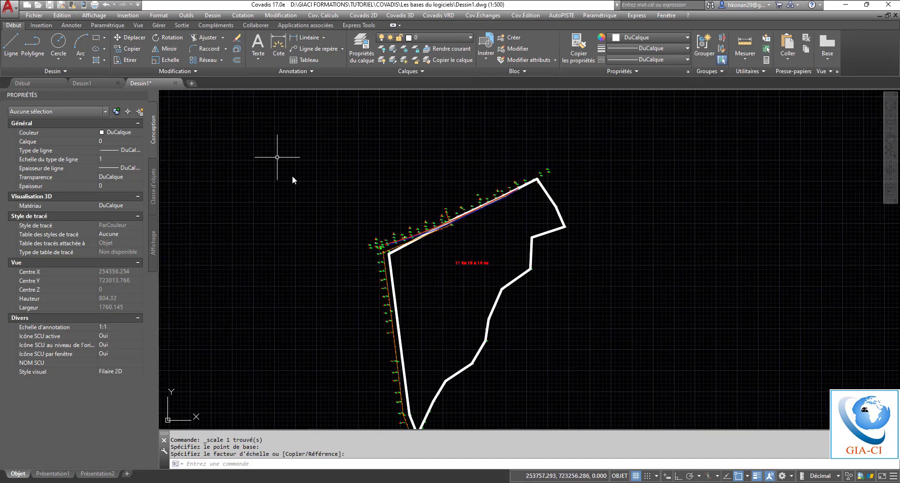
left_click(360, 19)
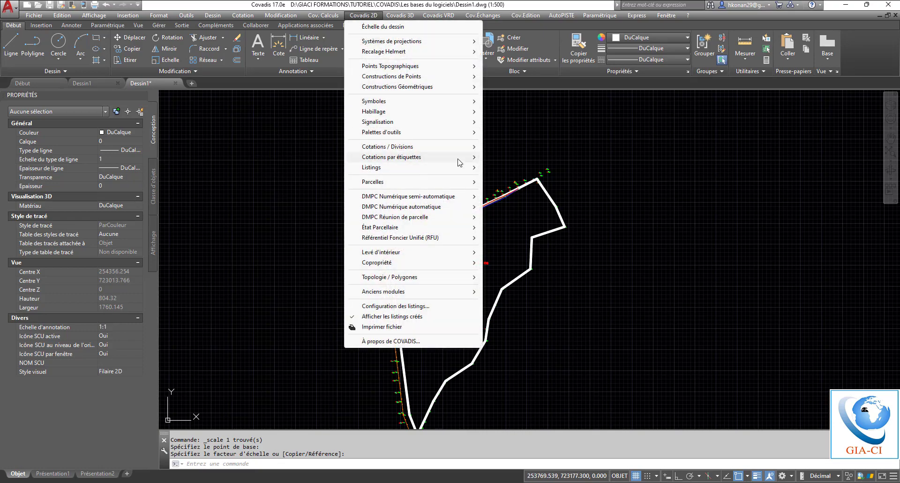
mouse_move(465, 148)
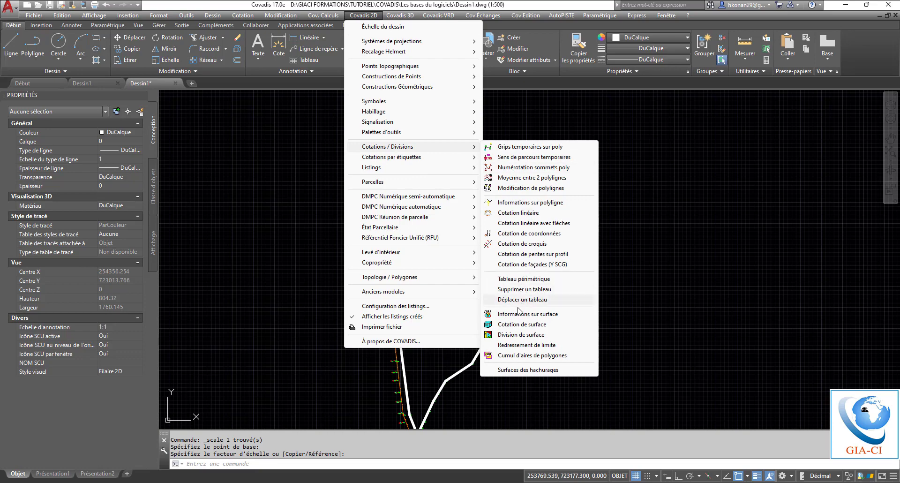
left_click(520, 281)
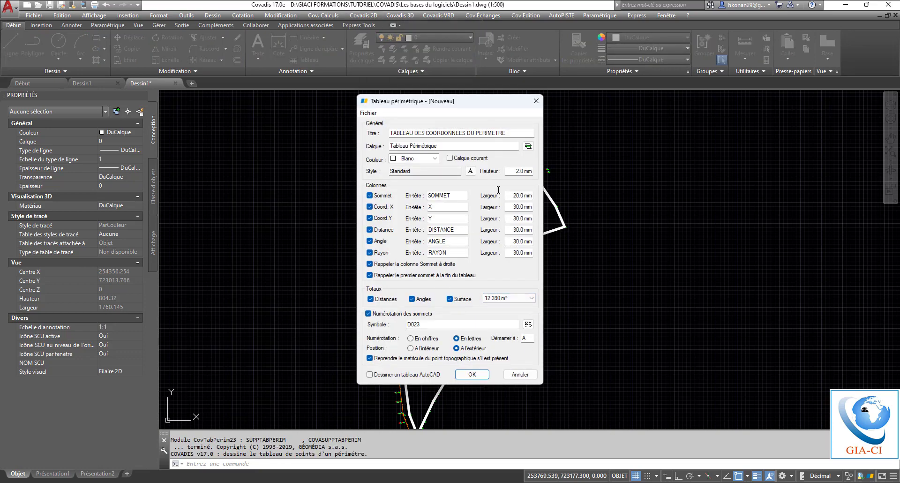
left_click_drag(454, 103, 655, 75)
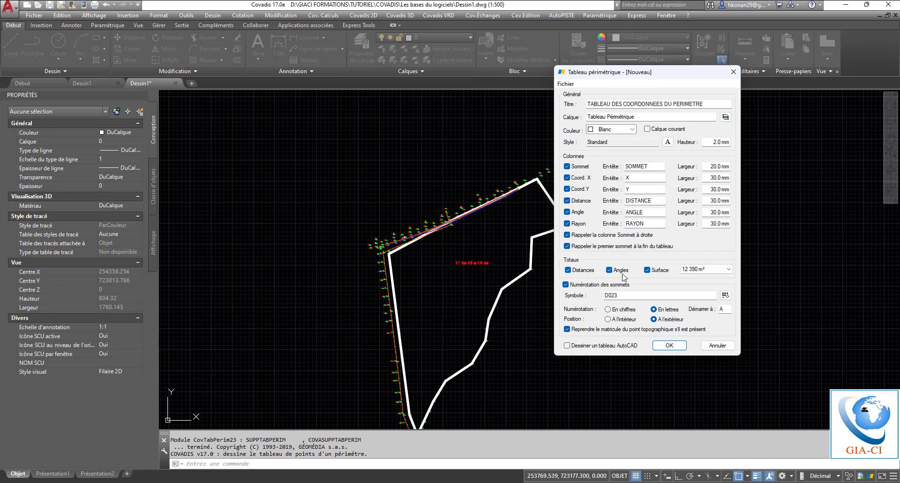
left_click(694, 268)
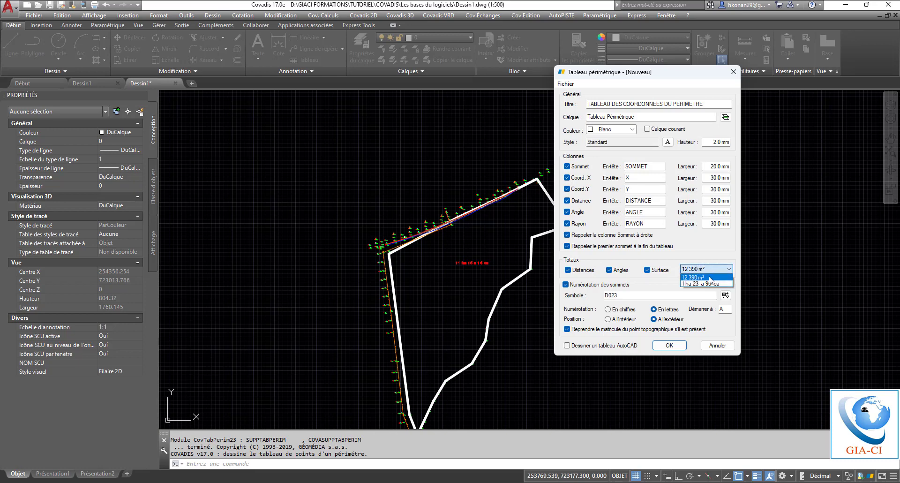
left_click(710, 281)
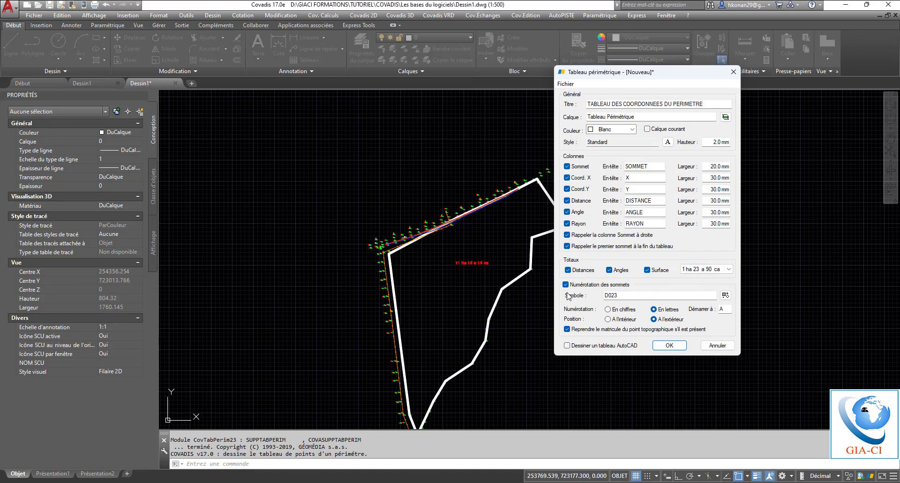
Step: Set the vertex symbol to t014 from the Topographie library and save the perimeter table settings under the name Nouveau
left_click(726, 296)
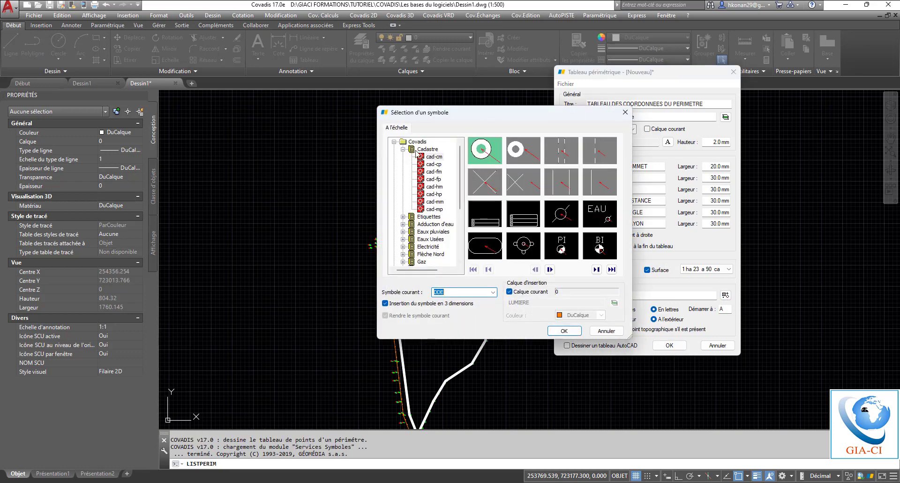
left_click(403, 149)
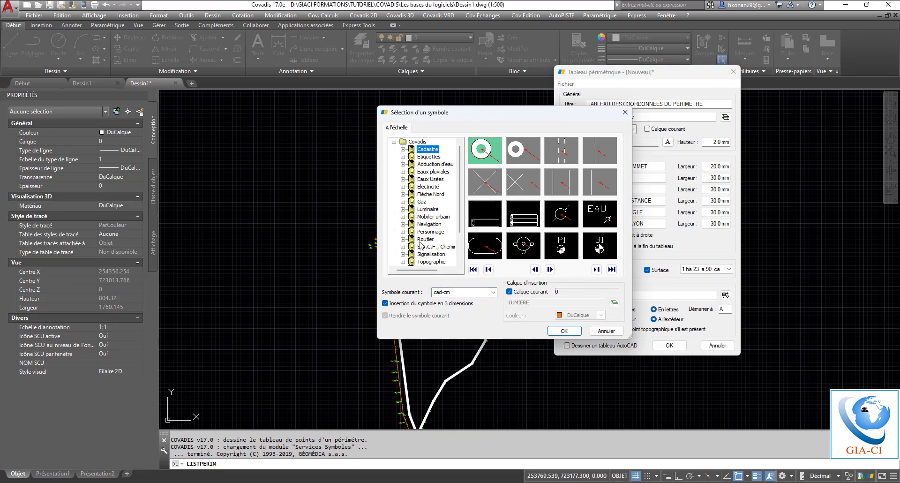
left_click(427, 262)
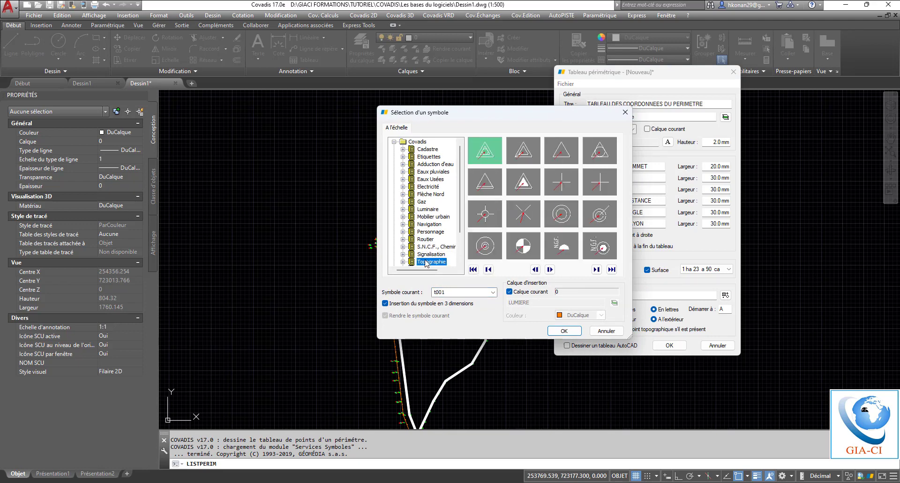
left_click(524, 245)
left_click(564, 331)
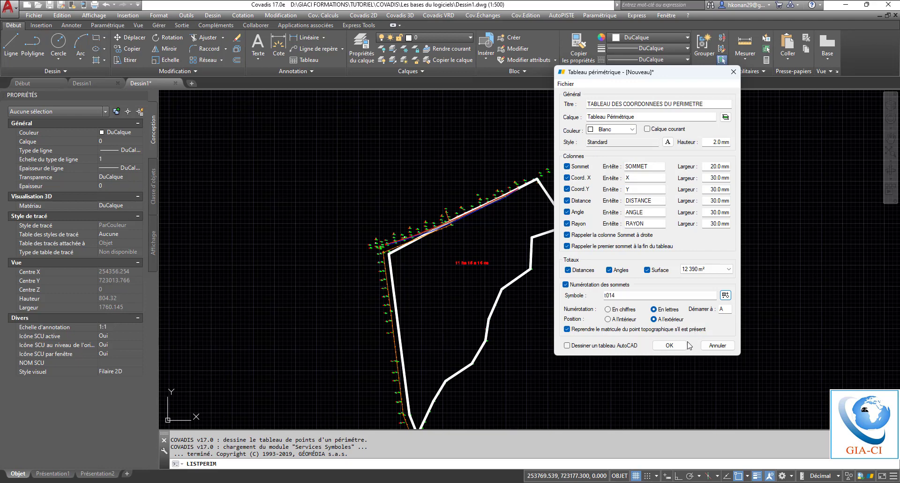
left_click(669, 346)
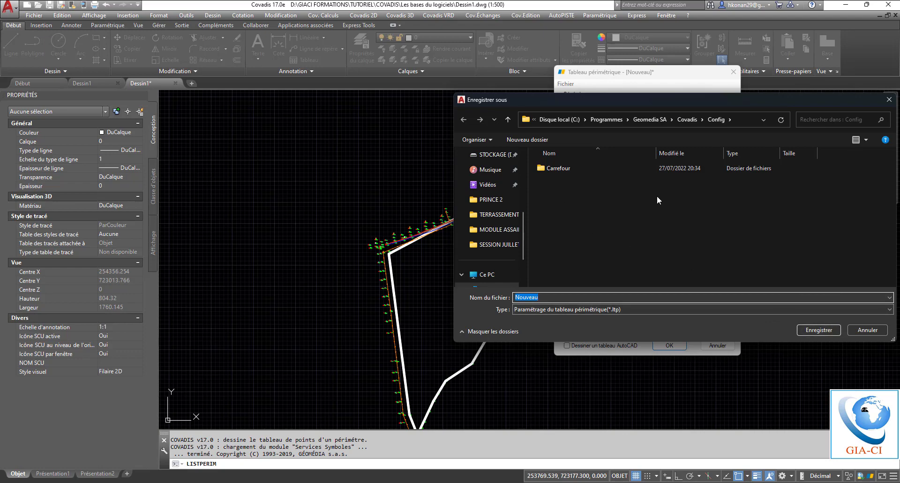
left_click(818, 331)
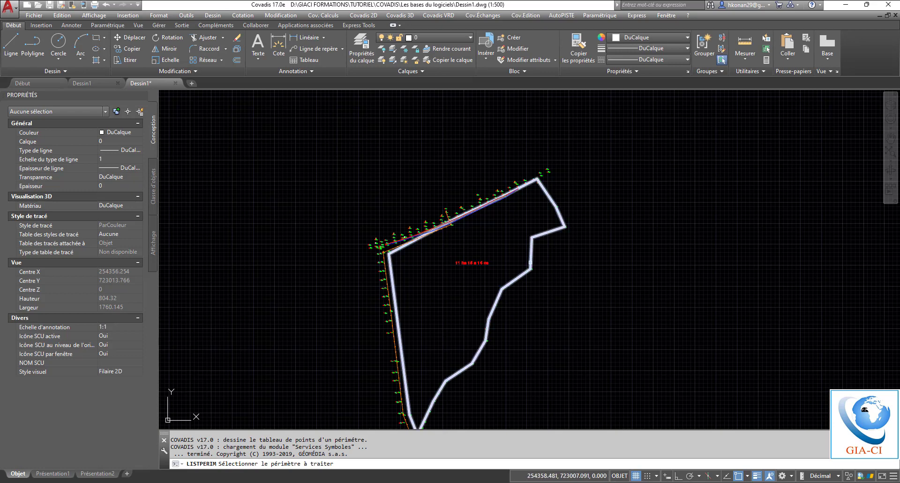
Step: Draw the perimeter coordinate table for the white parcel polyline, placing it in the empty area east of the parcel
left_click(537, 255)
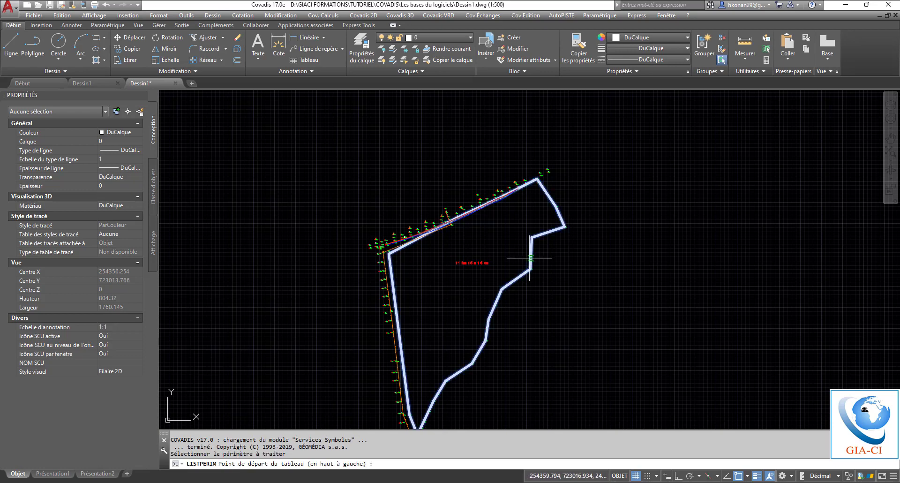
scroll(408, 300, "down", 2)
left_click(594, 282)
Step: Examine the rows and totals of the perimeter table and the symbols drawn at the parcel's vertices
scroll(589, 282, "up", 4)
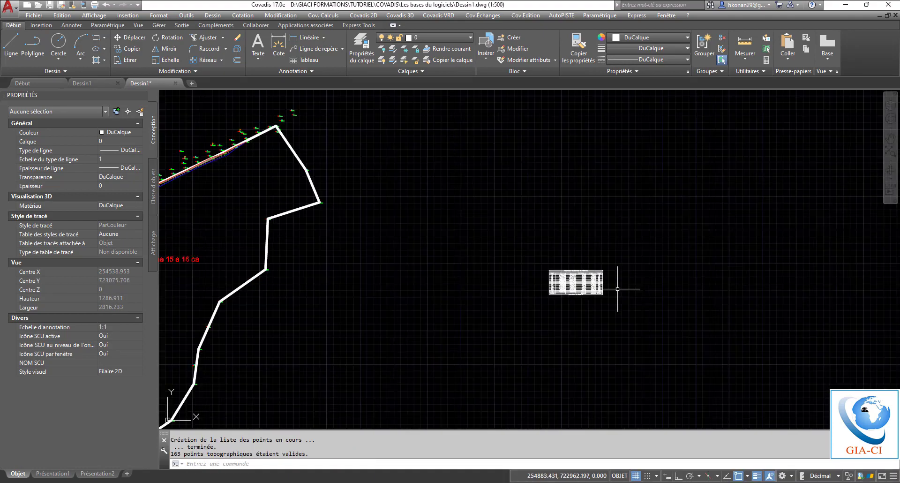
scroll(558, 277, "up", 5)
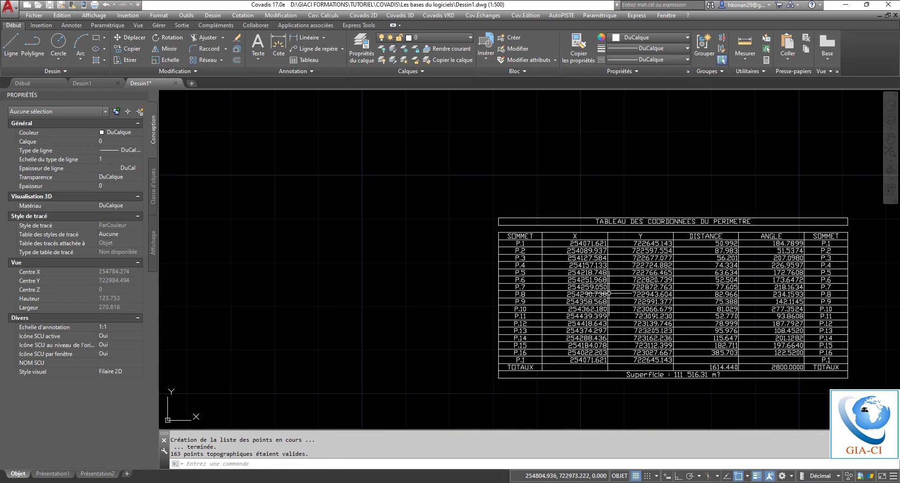
scroll(633, 277, "up", 2)
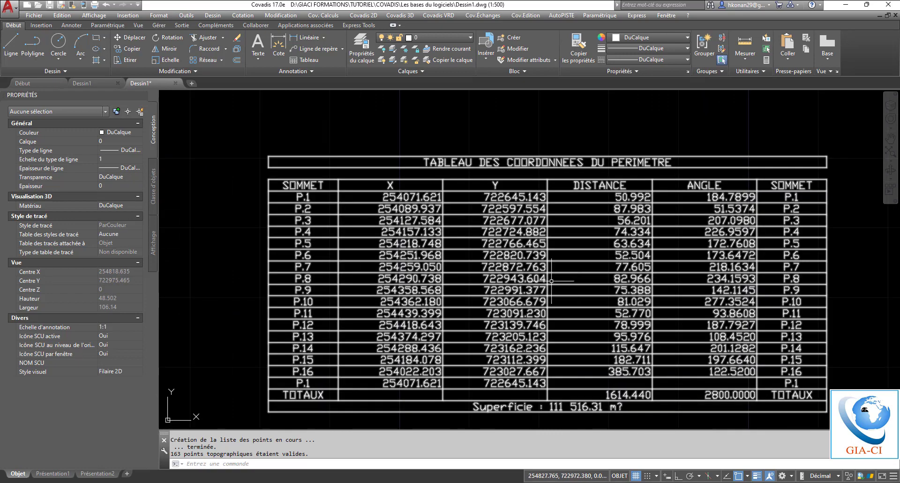
scroll(430, 276, "down", 2)
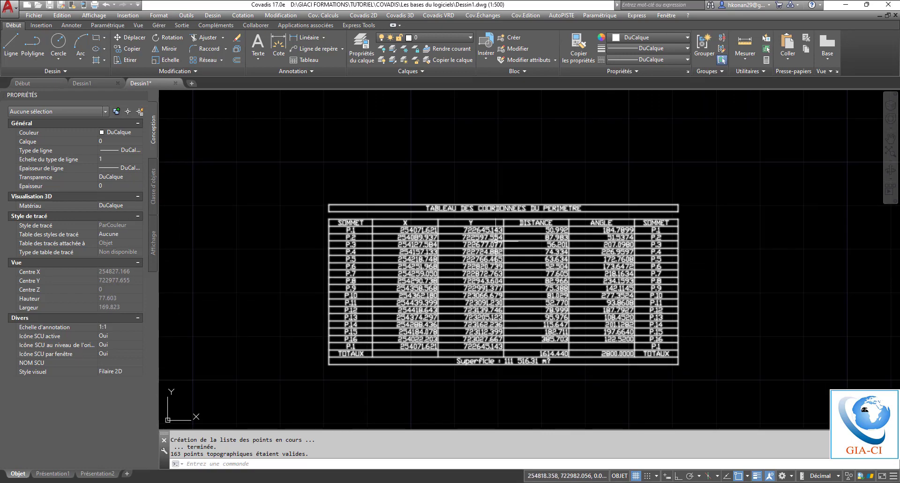
scroll(568, 242, "up", 2)
scroll(619, 220, "up", 1)
scroll(636, 215, "down", 3)
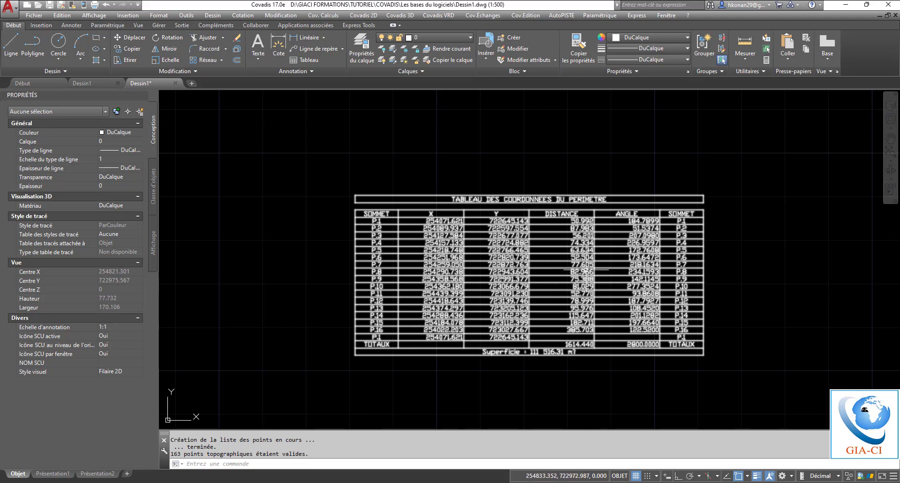
scroll(610, 277, "down", 6)
scroll(445, 230, "up", 8)
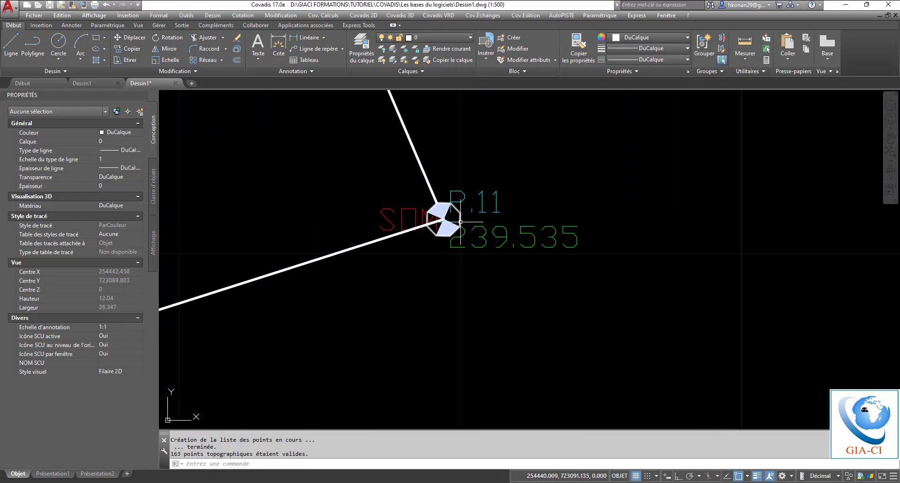
scroll(456, 221, "down", 6)
scroll(427, 137, "up", 8)
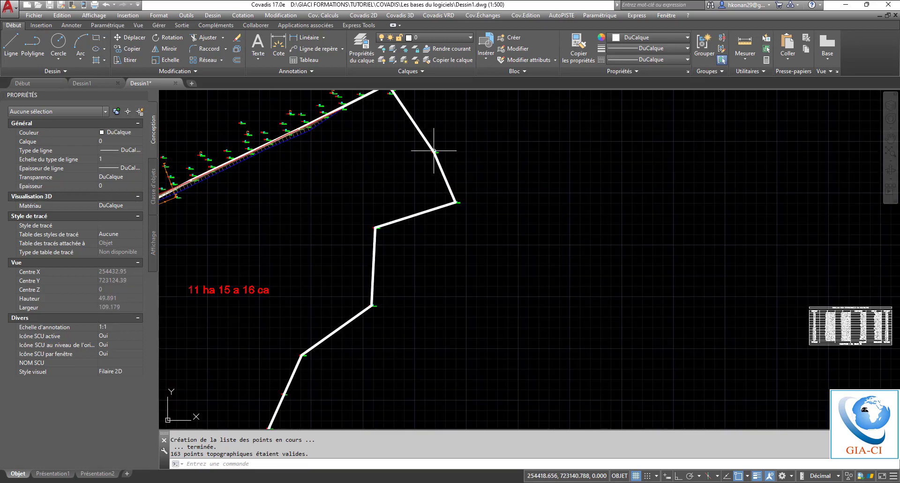
scroll(441, 150, "down", 14)
Step: Erase the perimeter table together with its vertex symbols and check the parcel corner at P.11
left_click(594, 218)
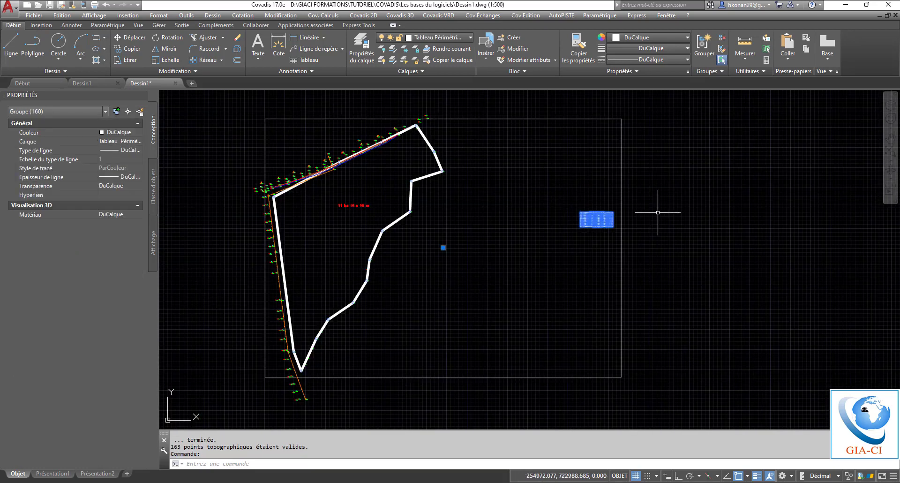
key("Delete")
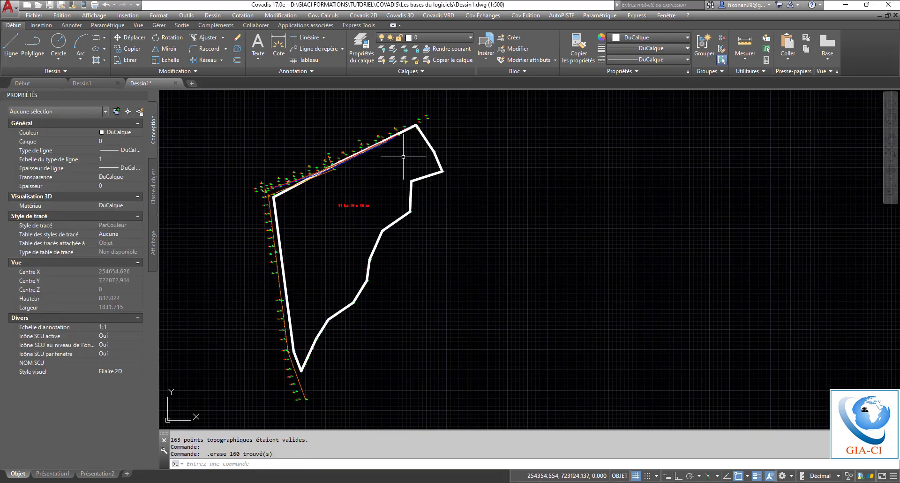
scroll(443, 165, "up", 8)
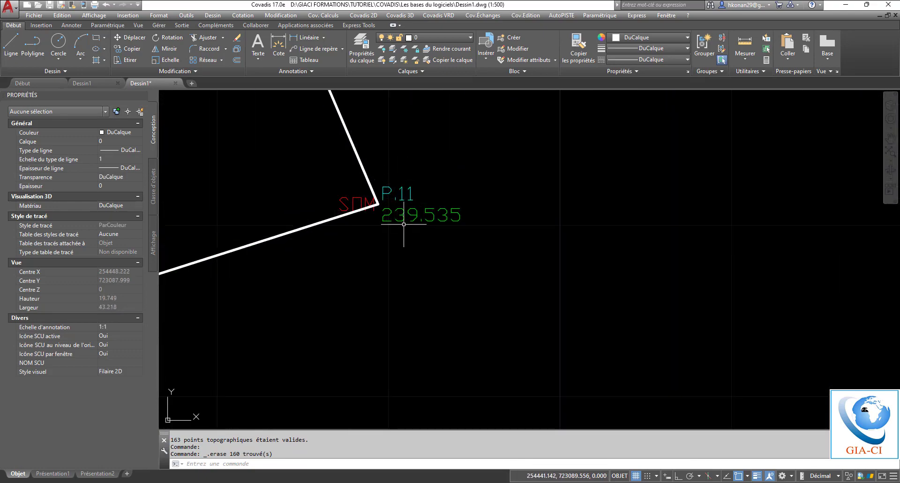
scroll(465, 186, "down", 15)
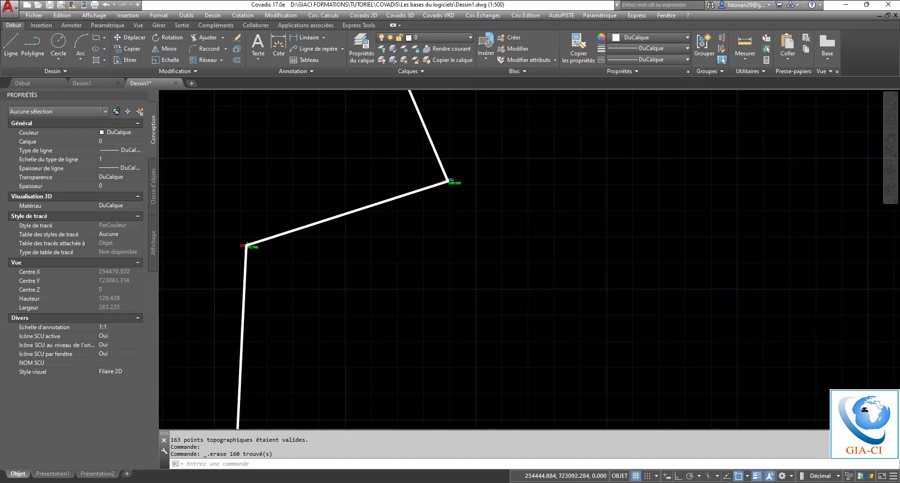
scroll(451, 215, "up", 2)
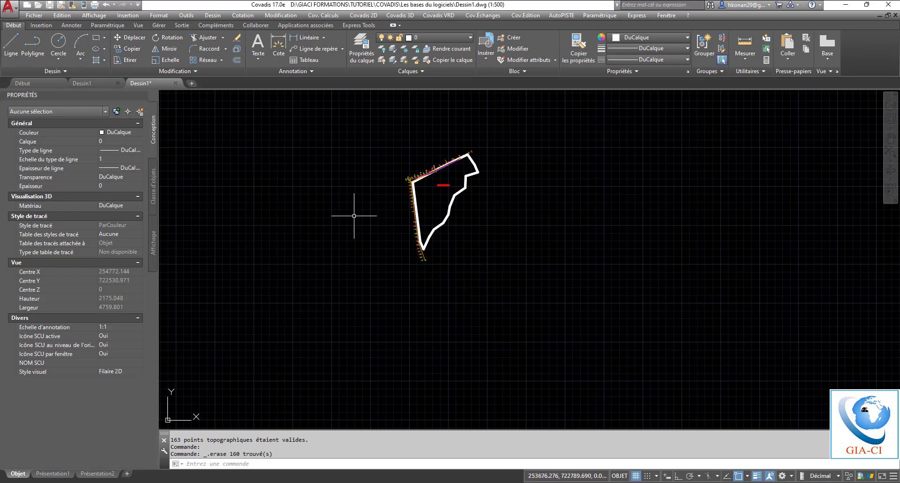
Step: Start labelling positions by pointing, with the Standard XY label model and the position of each label specified individually
left_click(363, 15)
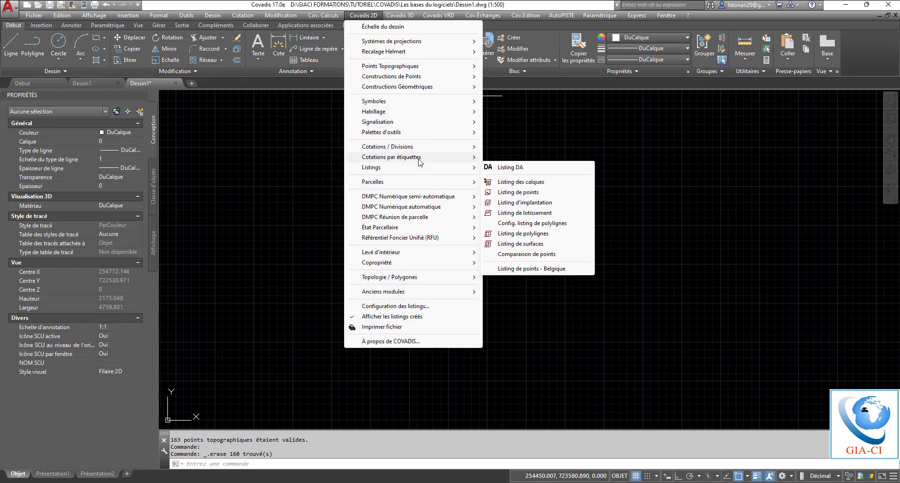
mouse_move(419, 159)
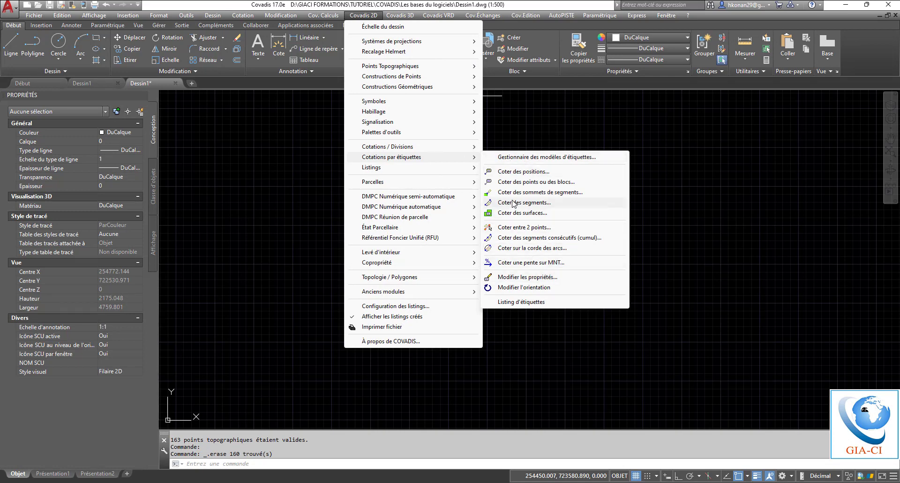
left_click(522, 173)
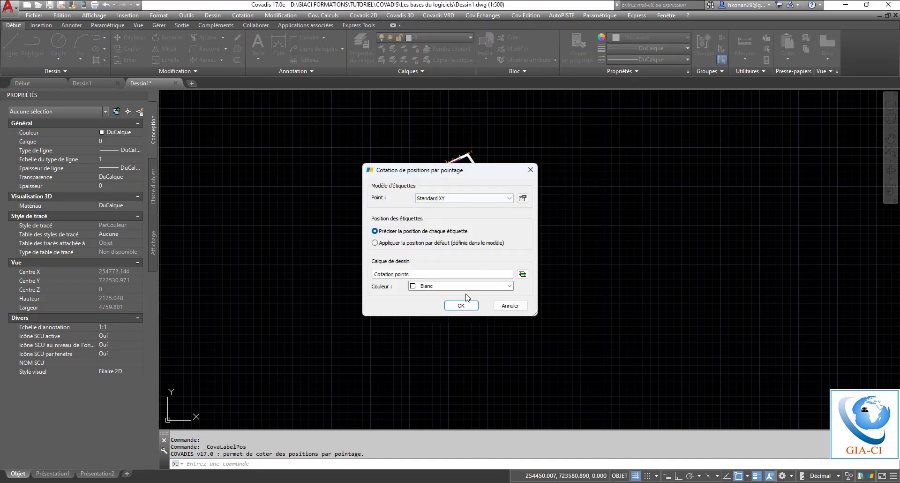
left_click(455, 198)
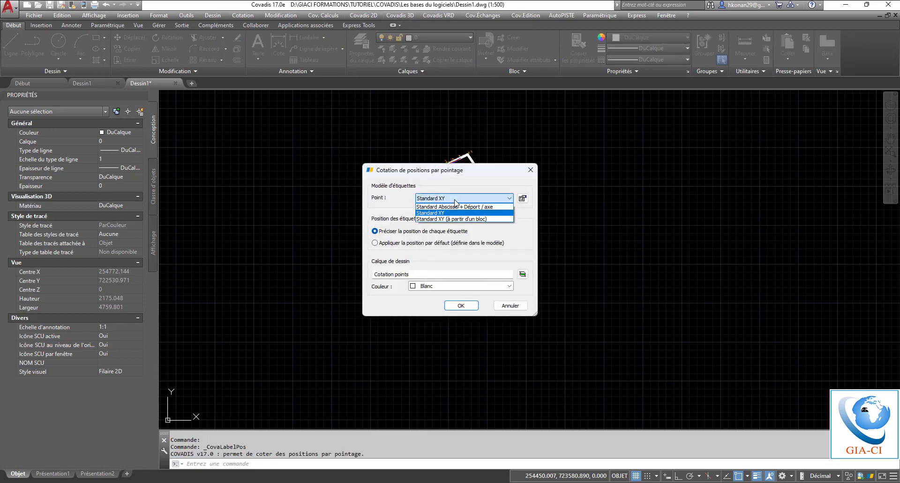
left_click(455, 201)
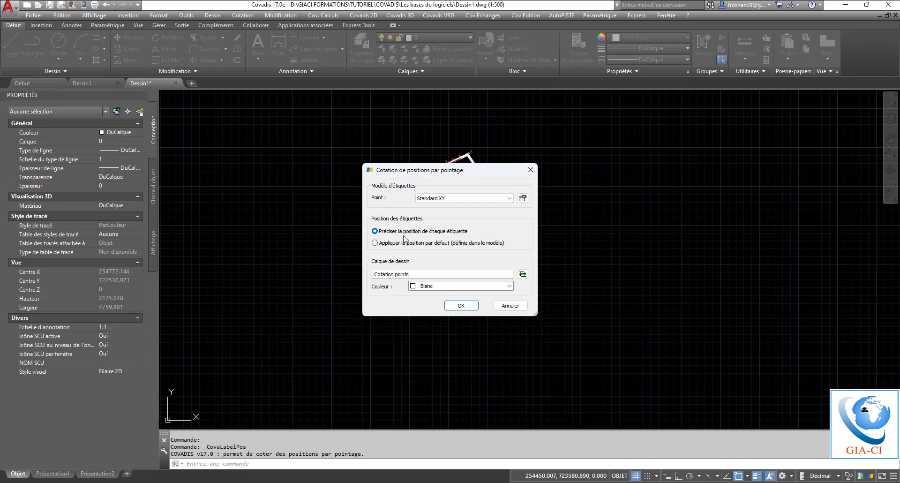
left_click(462, 306)
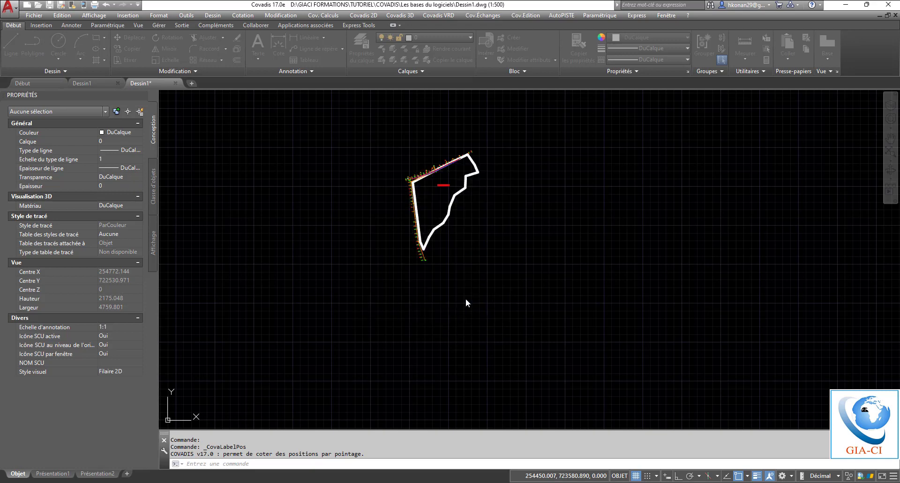
Step: Label the coordinates of parcel vertex P.12, placing the label up and to the right of the point, and end the command
scroll(466, 160, "up", 20)
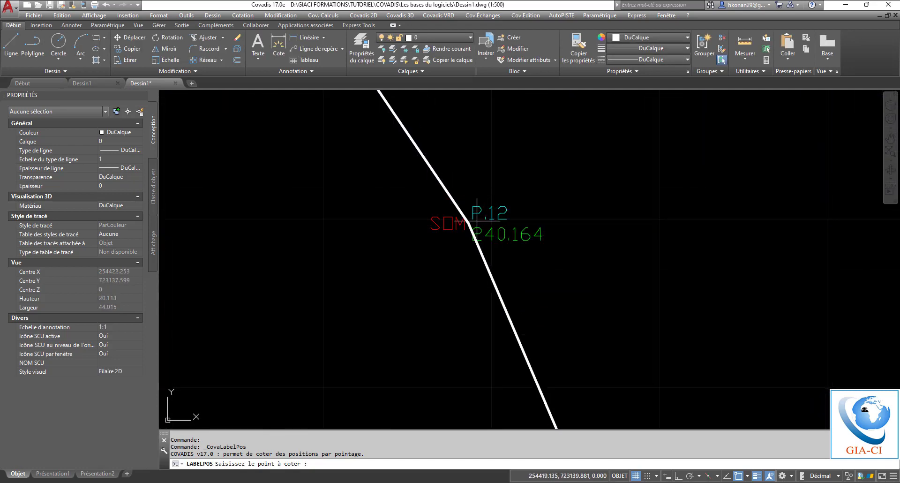
left_click(469, 216)
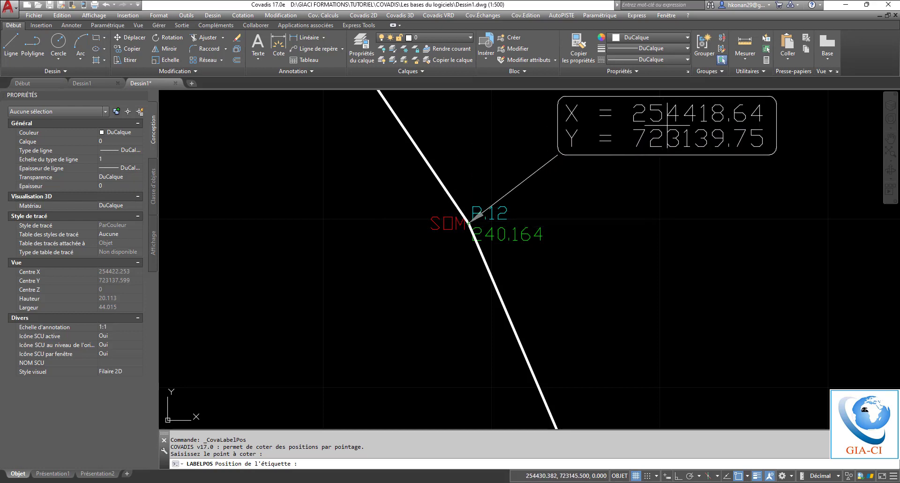
left_click(641, 135)
scroll(472, 240, "down", 3)
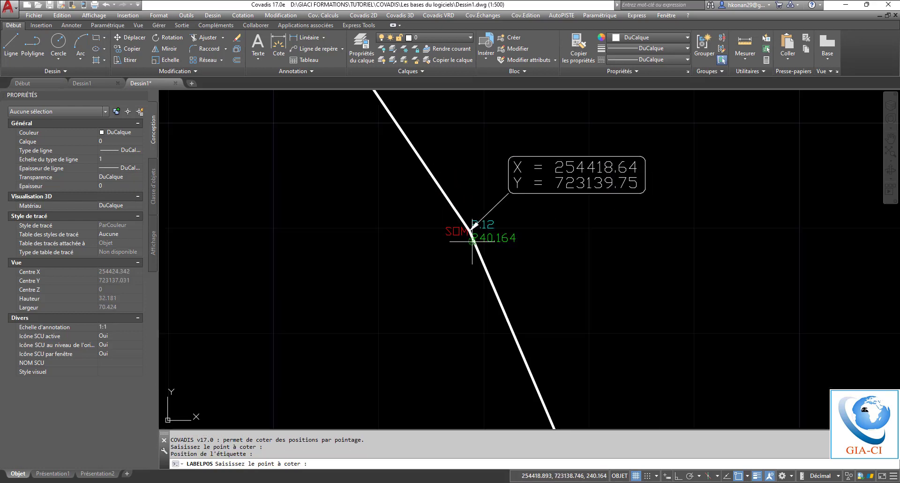
scroll(525, 187, "down", 3)
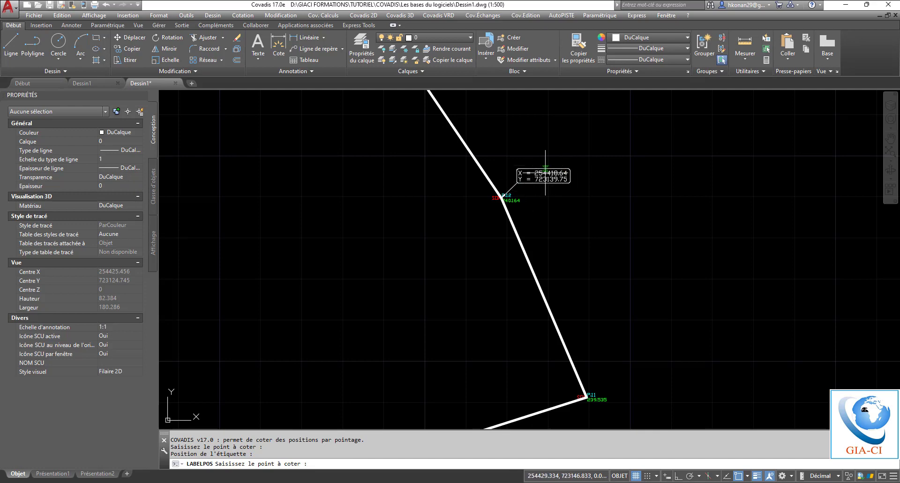
scroll(543, 173, "up", 4)
key("Escape")
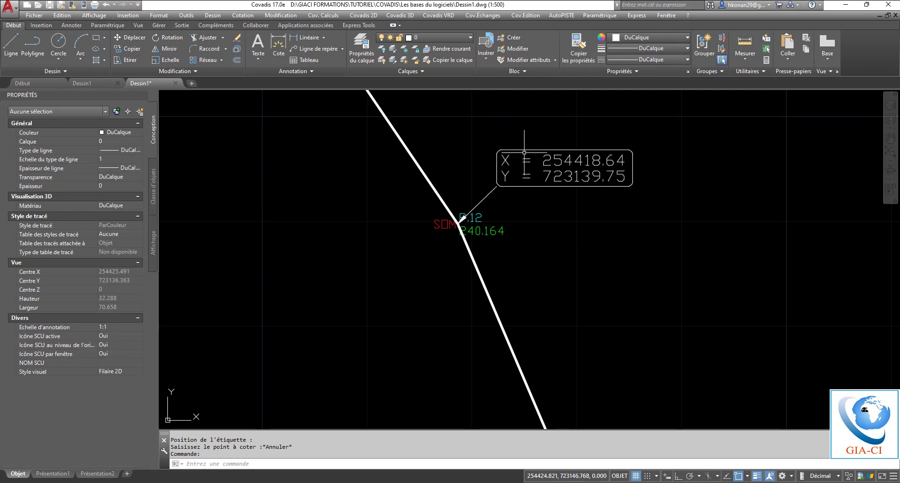
Step: Inspect the properties of the P.12 coordinate label and undo the position labelling
left_click(528, 151)
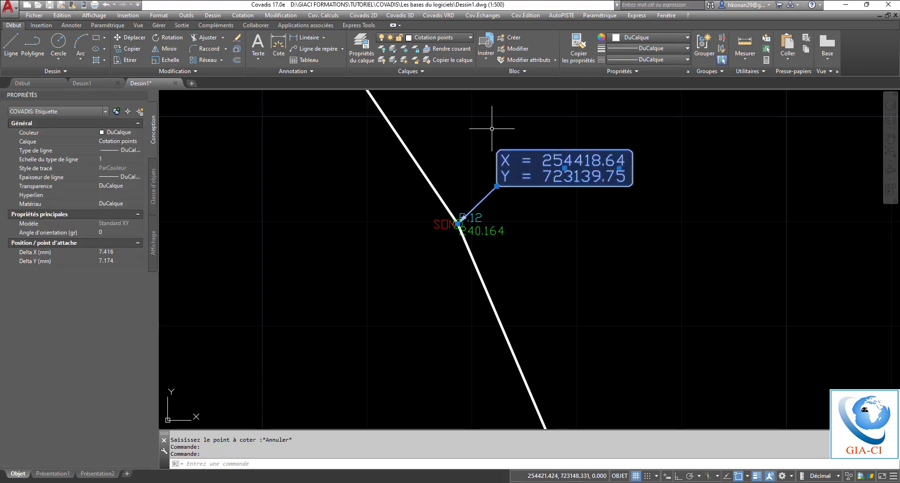
key("Escape")
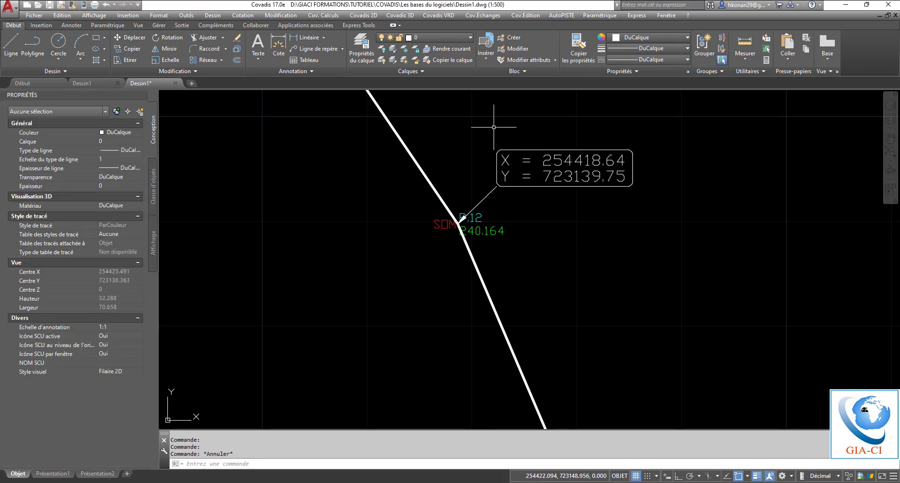
key("ctrl+z")
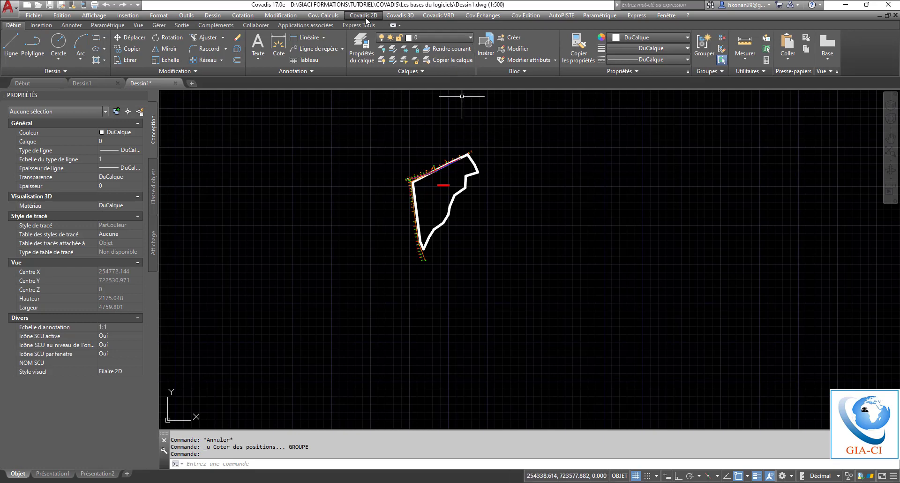
left_click(364, 15)
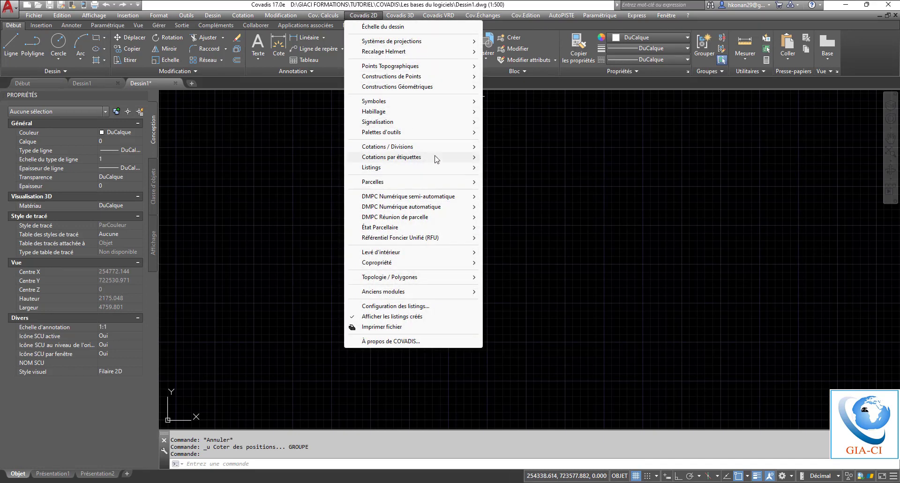
mouse_move(435, 158)
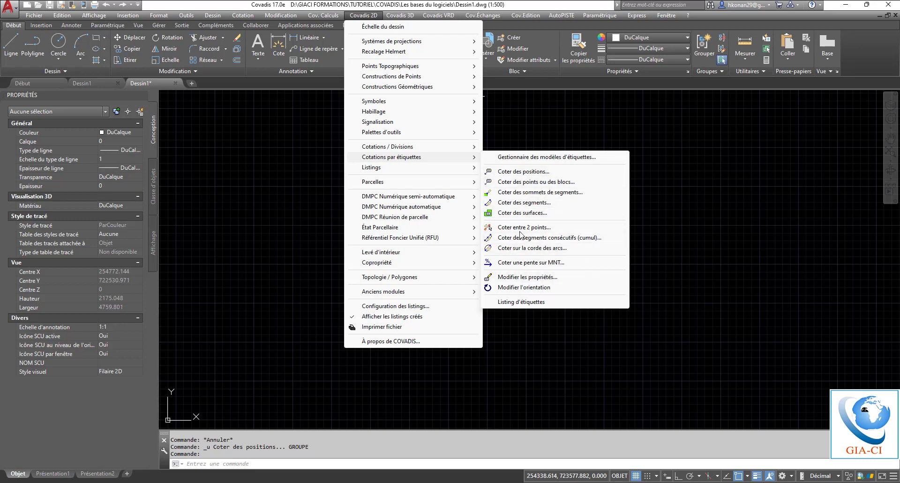
left_click(552, 131)
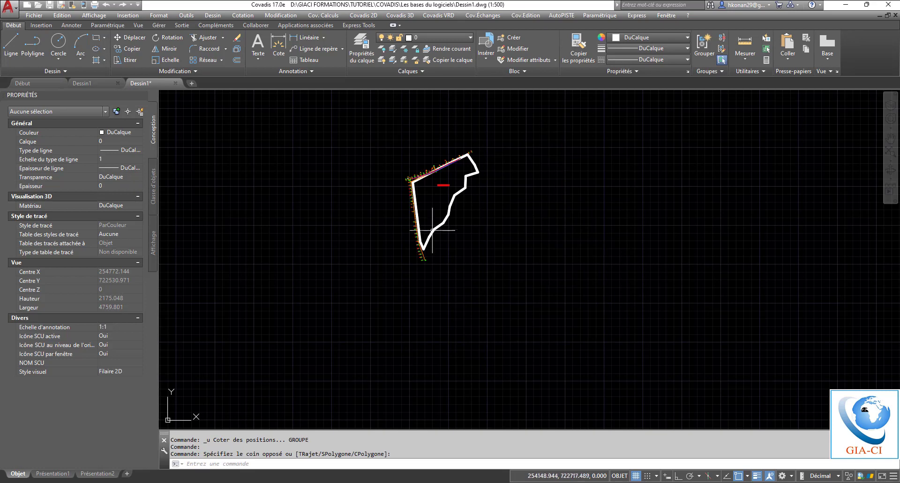
scroll(413, 187, "up", 2)
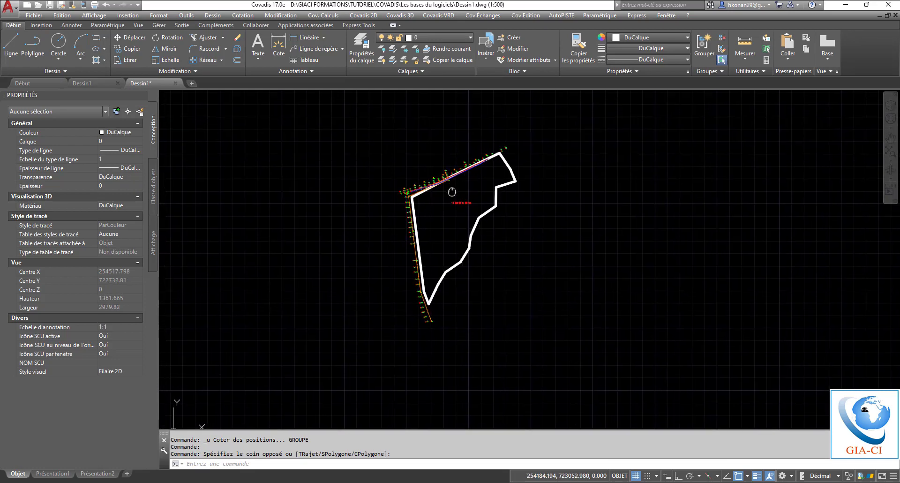
scroll(457, 158, "up", 2)
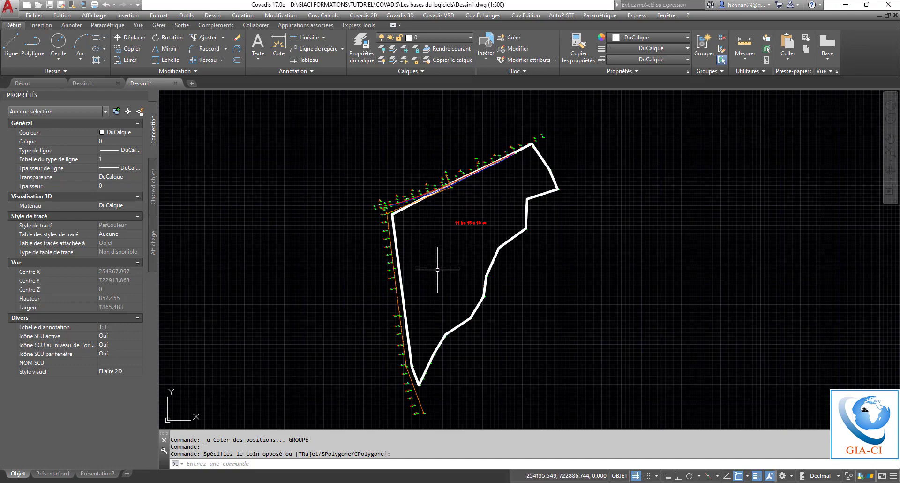
middle_click_drag(438, 270, 439, 261)
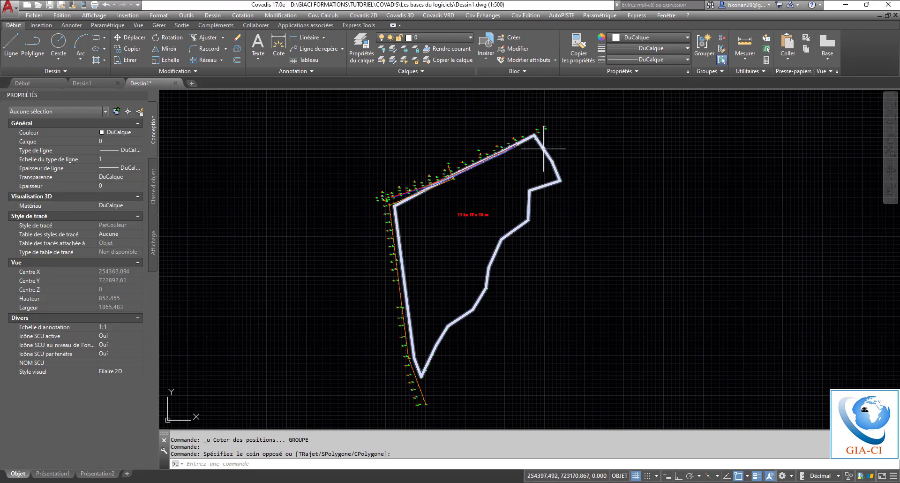
middle_click_drag(466, 257, 474, 249)
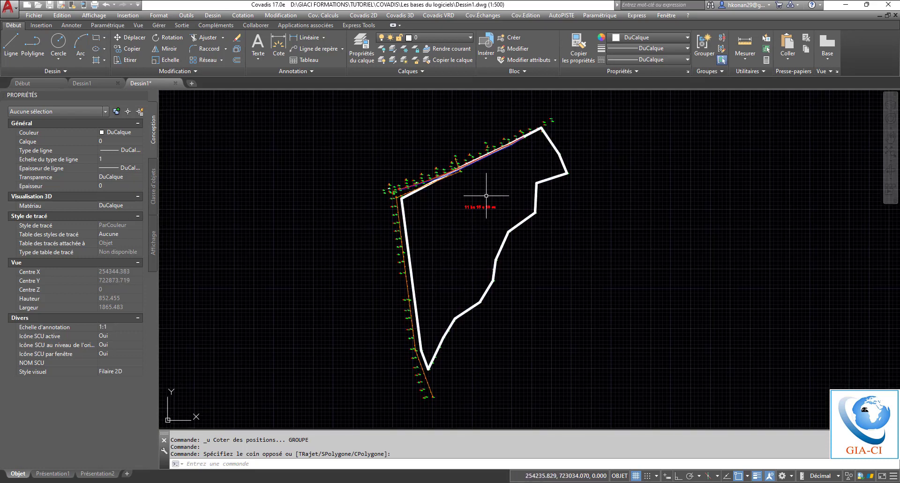
middle_click_drag(468, 207, 461, 215)
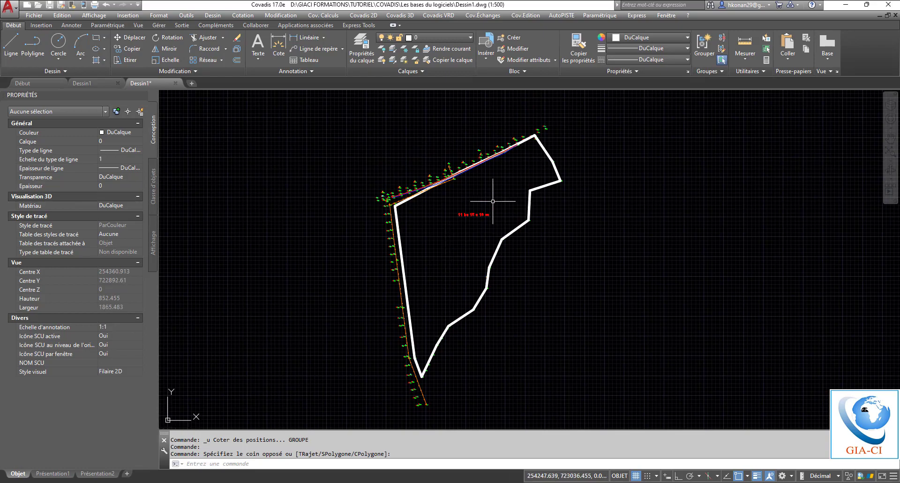